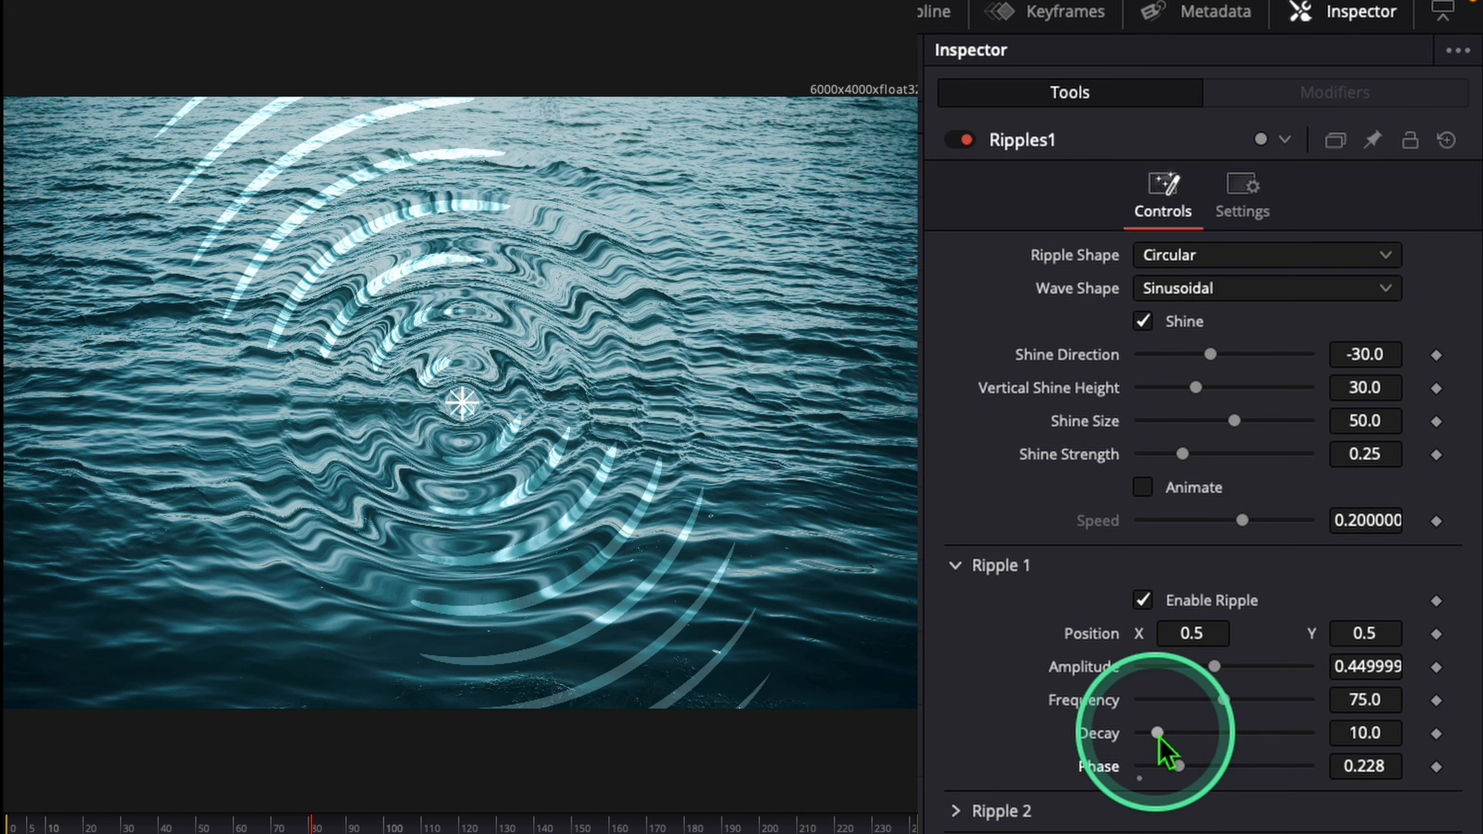
# Set Ripple 1's decay to 0.0, frequency to 40.9 and amplitude to 0.2049.
pyautogui.moveTo(1158, 738); pyautogui.dragTo(1139, 737)
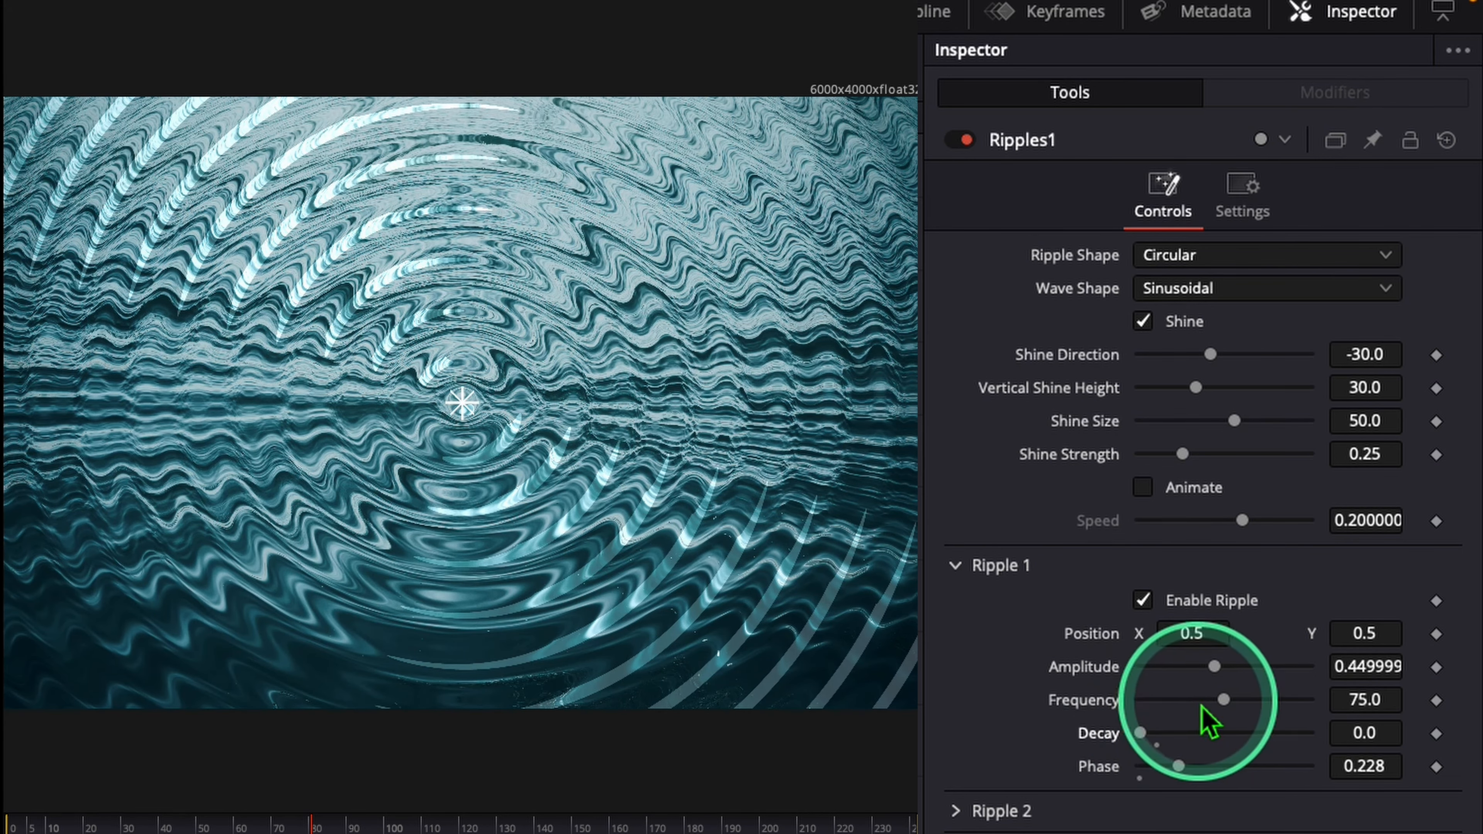
pyautogui.moveTo(1222, 706); pyautogui.dragTo(1190, 758)
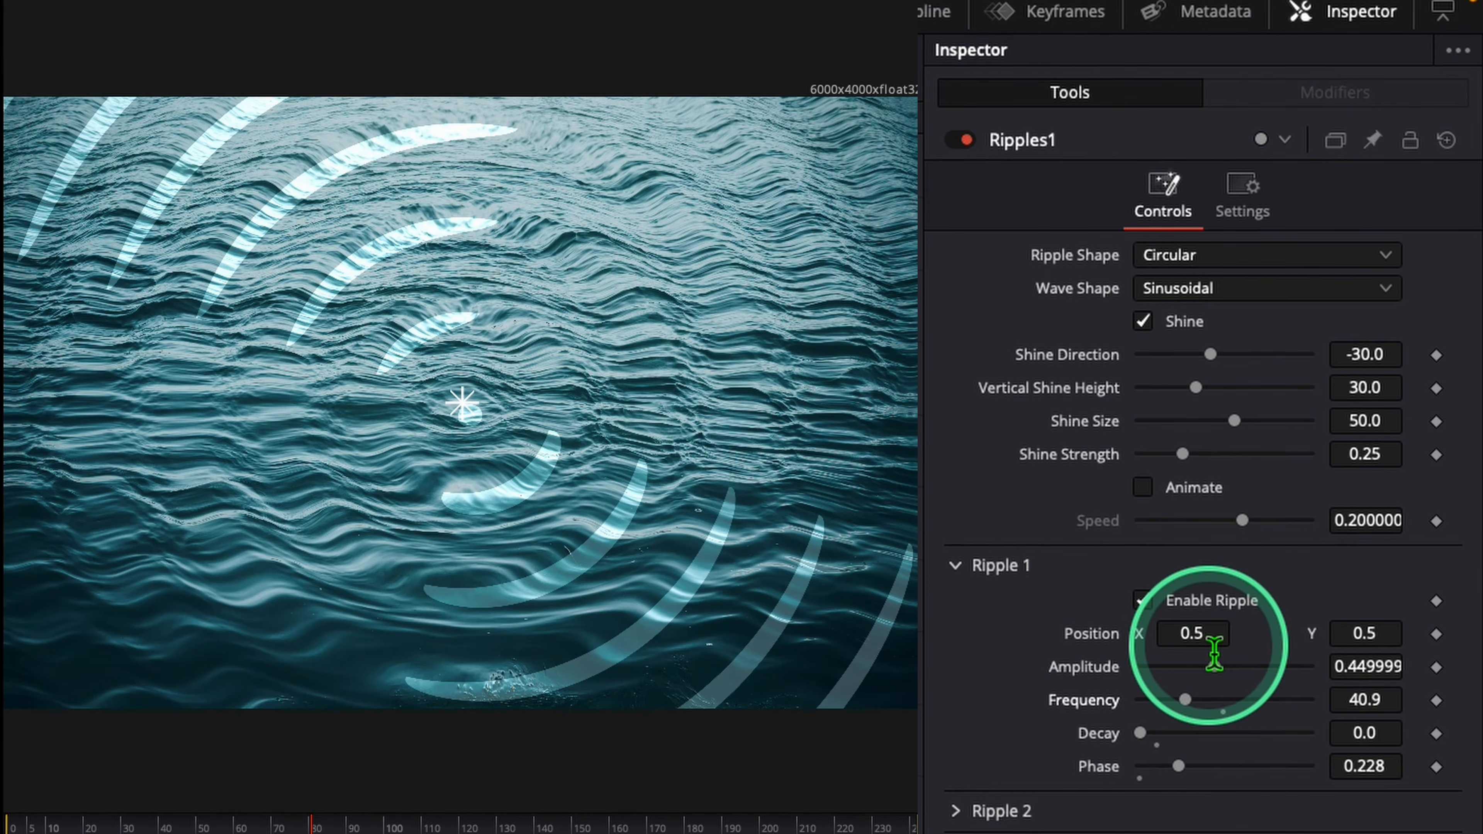
pyautogui.moveTo(1217, 670); pyautogui.dragTo(1165, 742)
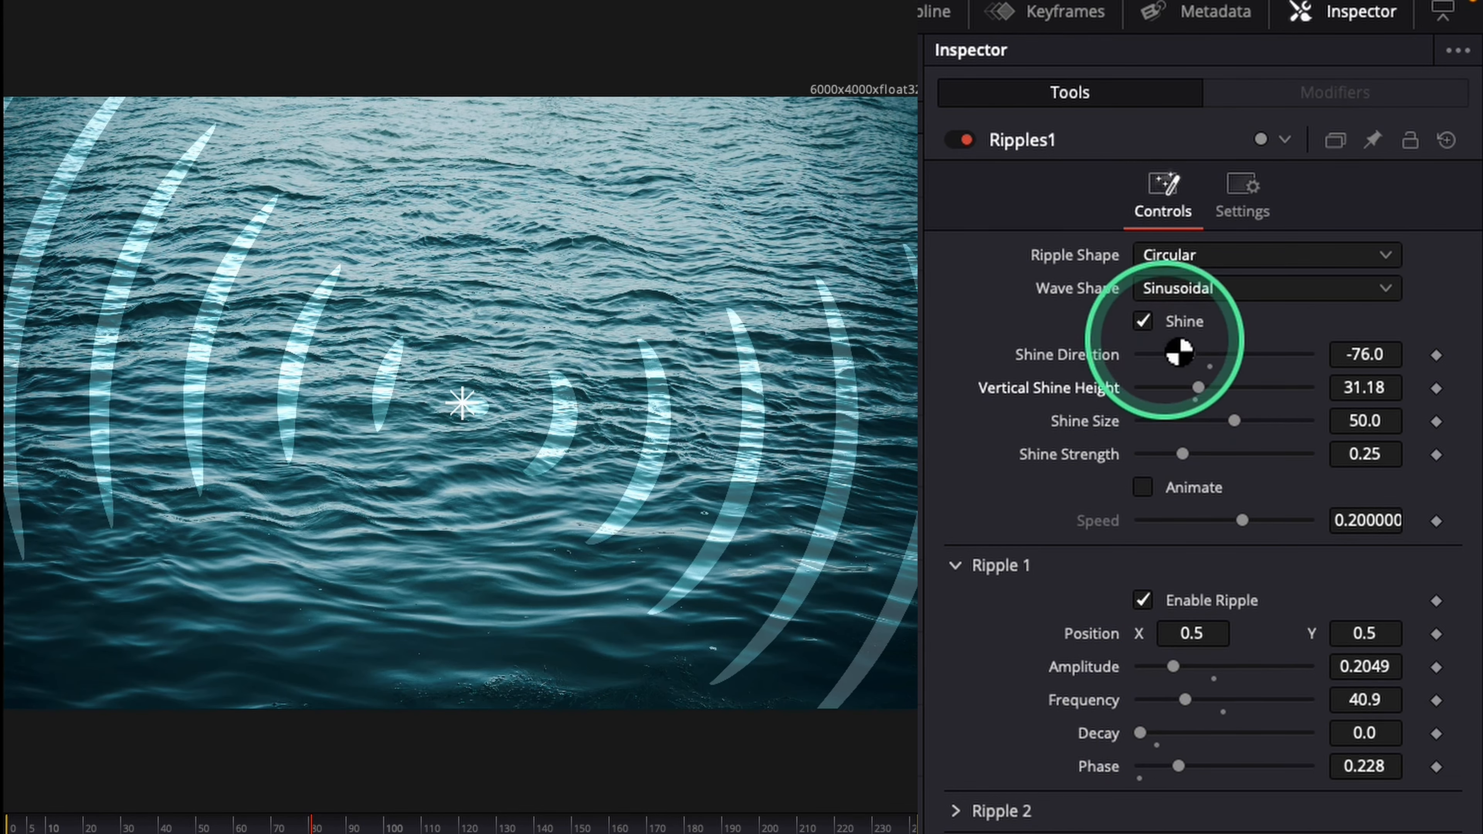
# Turn off the ripple shine and enable Animate, playing the water from the start of the timeline.
pyautogui.click(1146, 322)
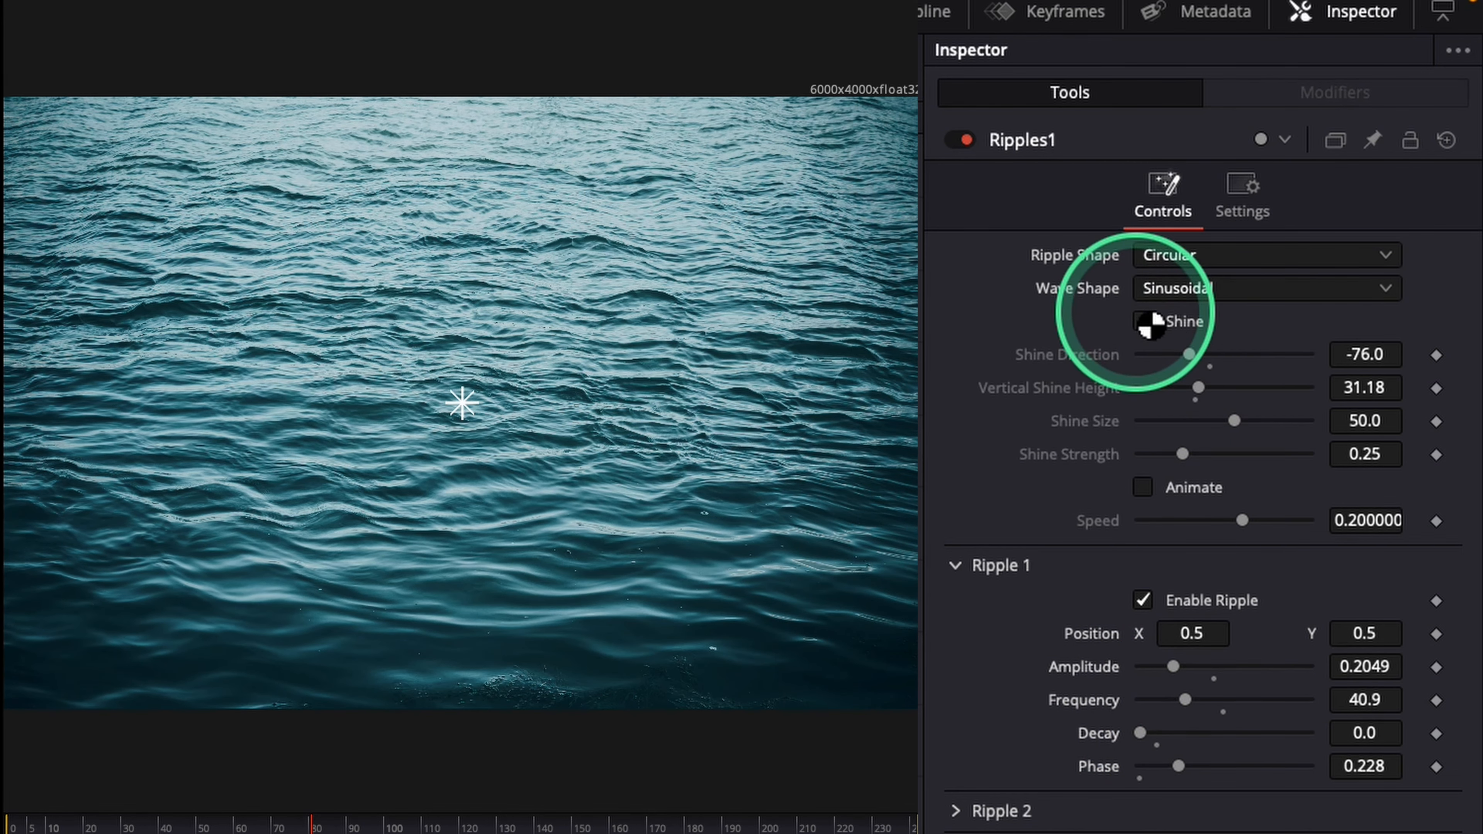
pyautogui.click(1146, 321)
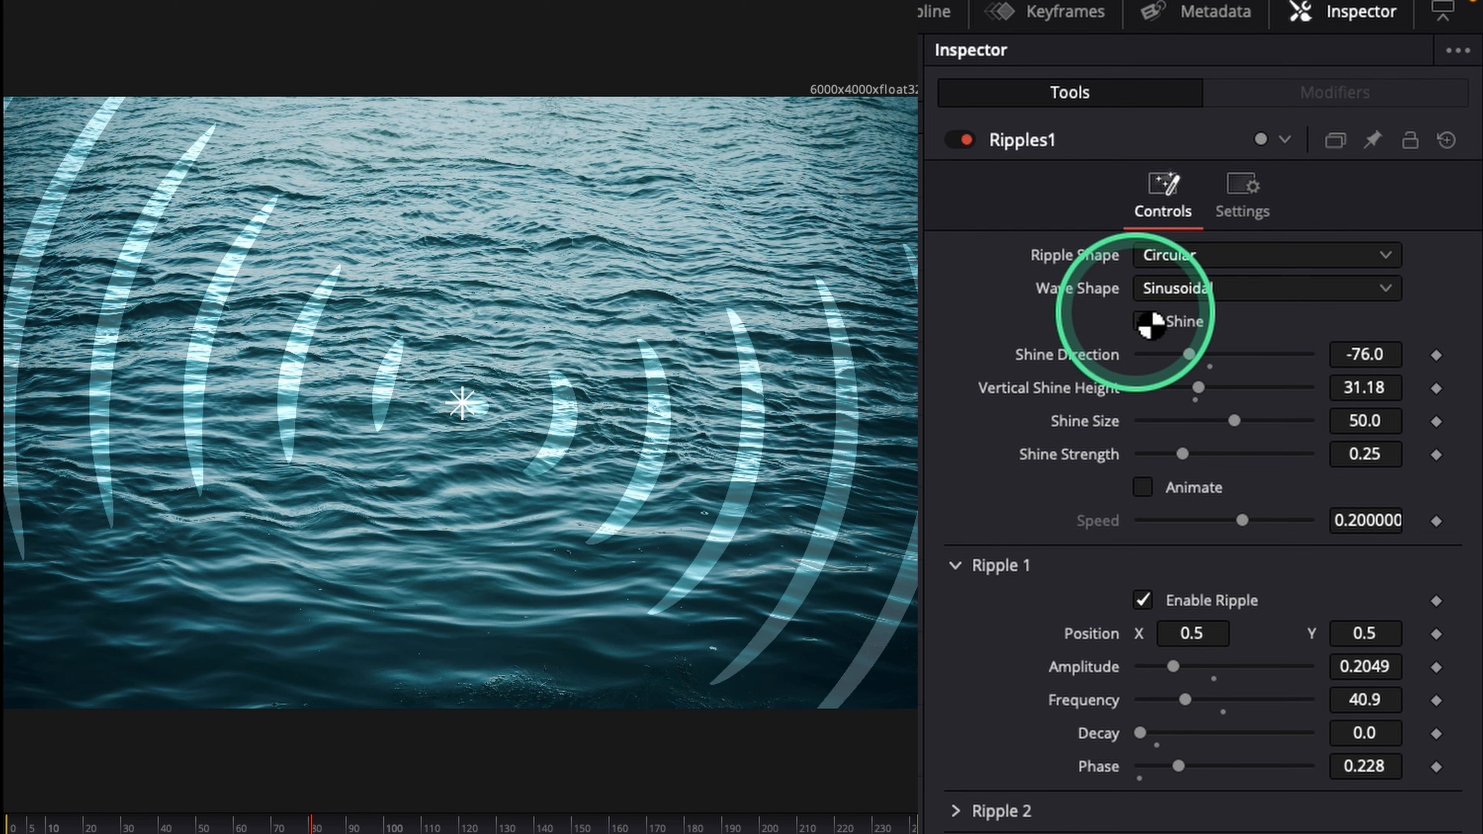
pyautogui.click(1146, 322)
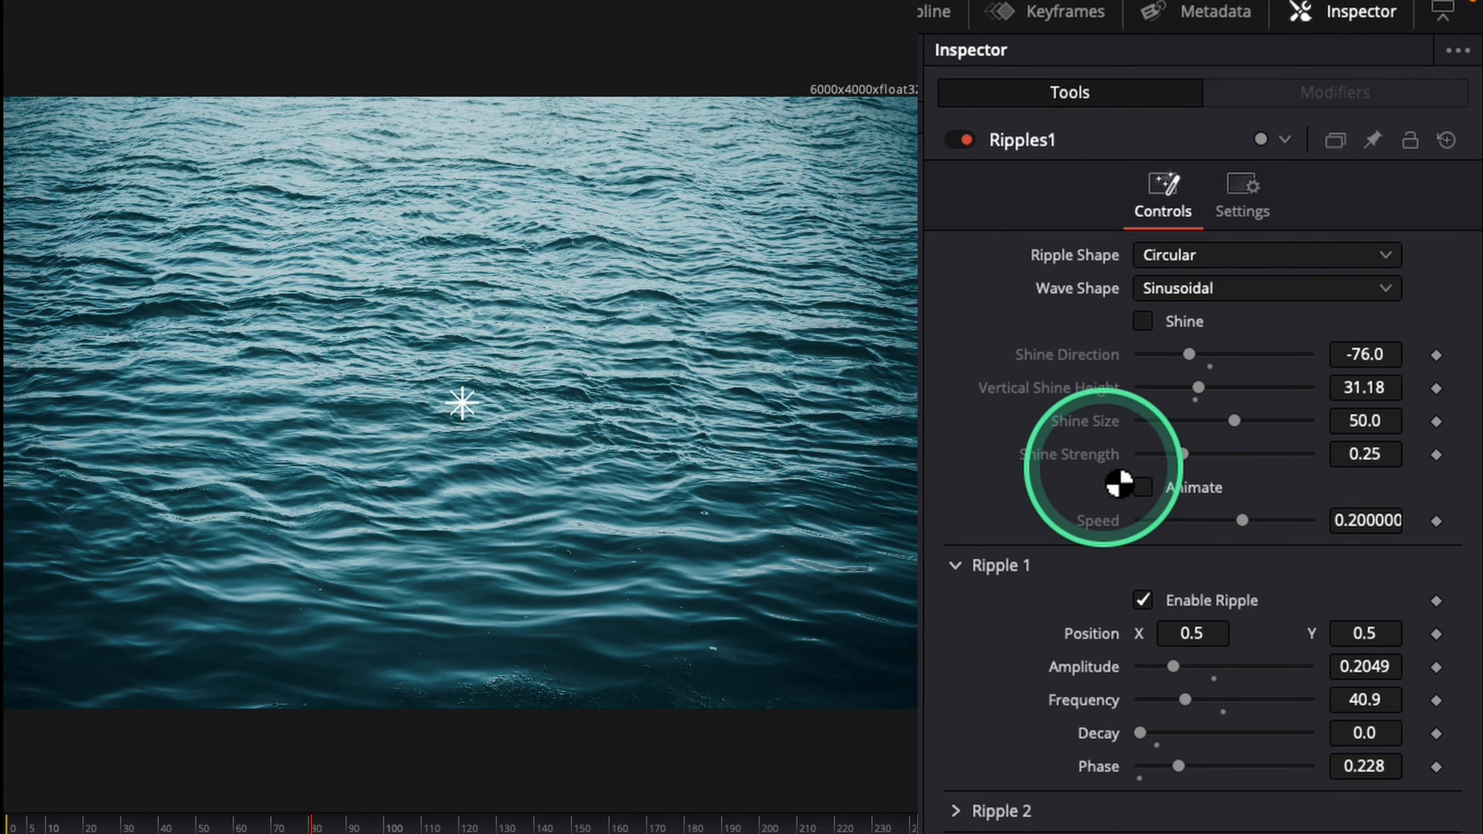
pyautogui.click(1150, 495)
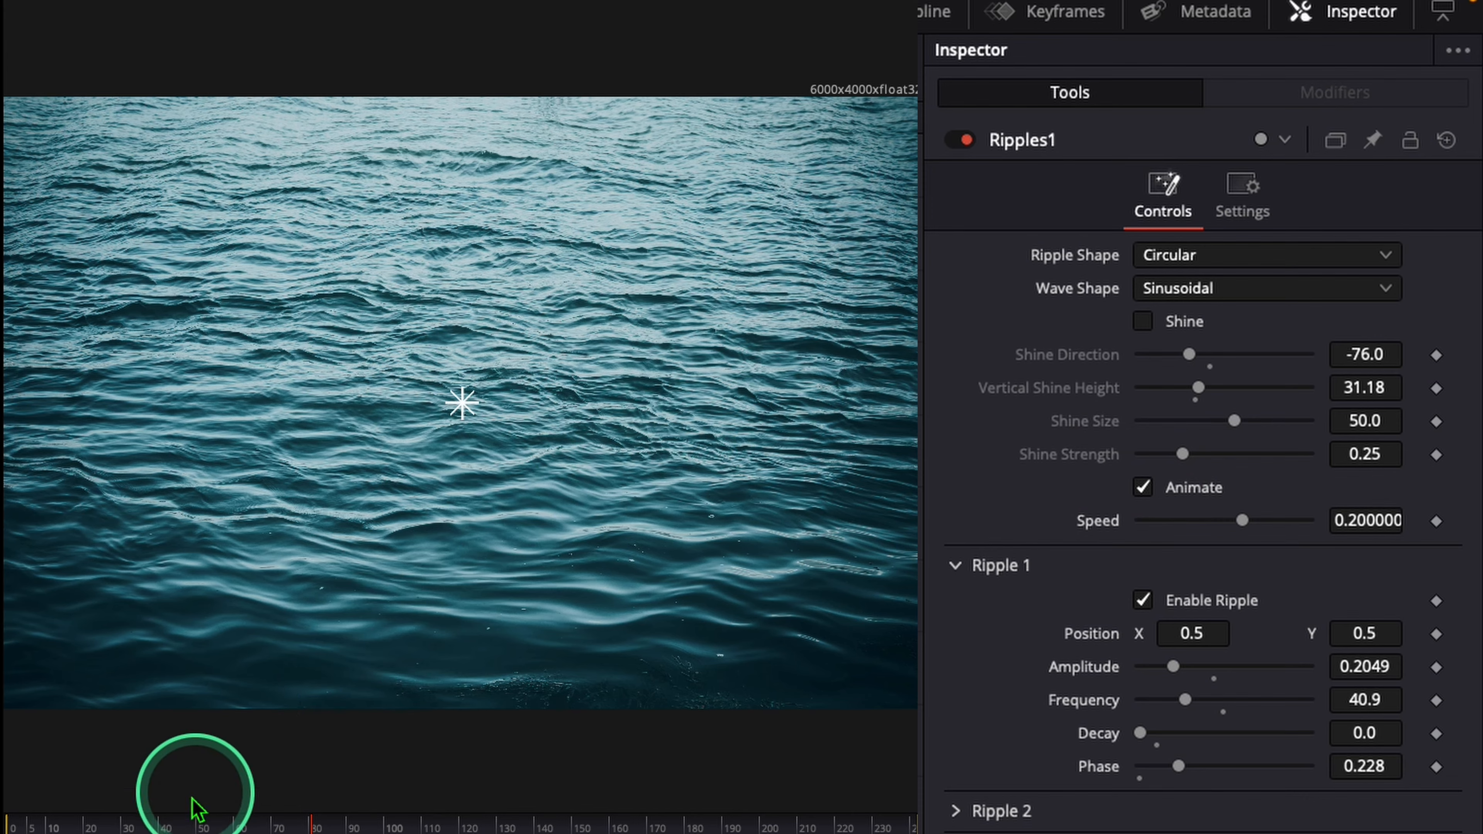
pyautogui.click(9, 829)
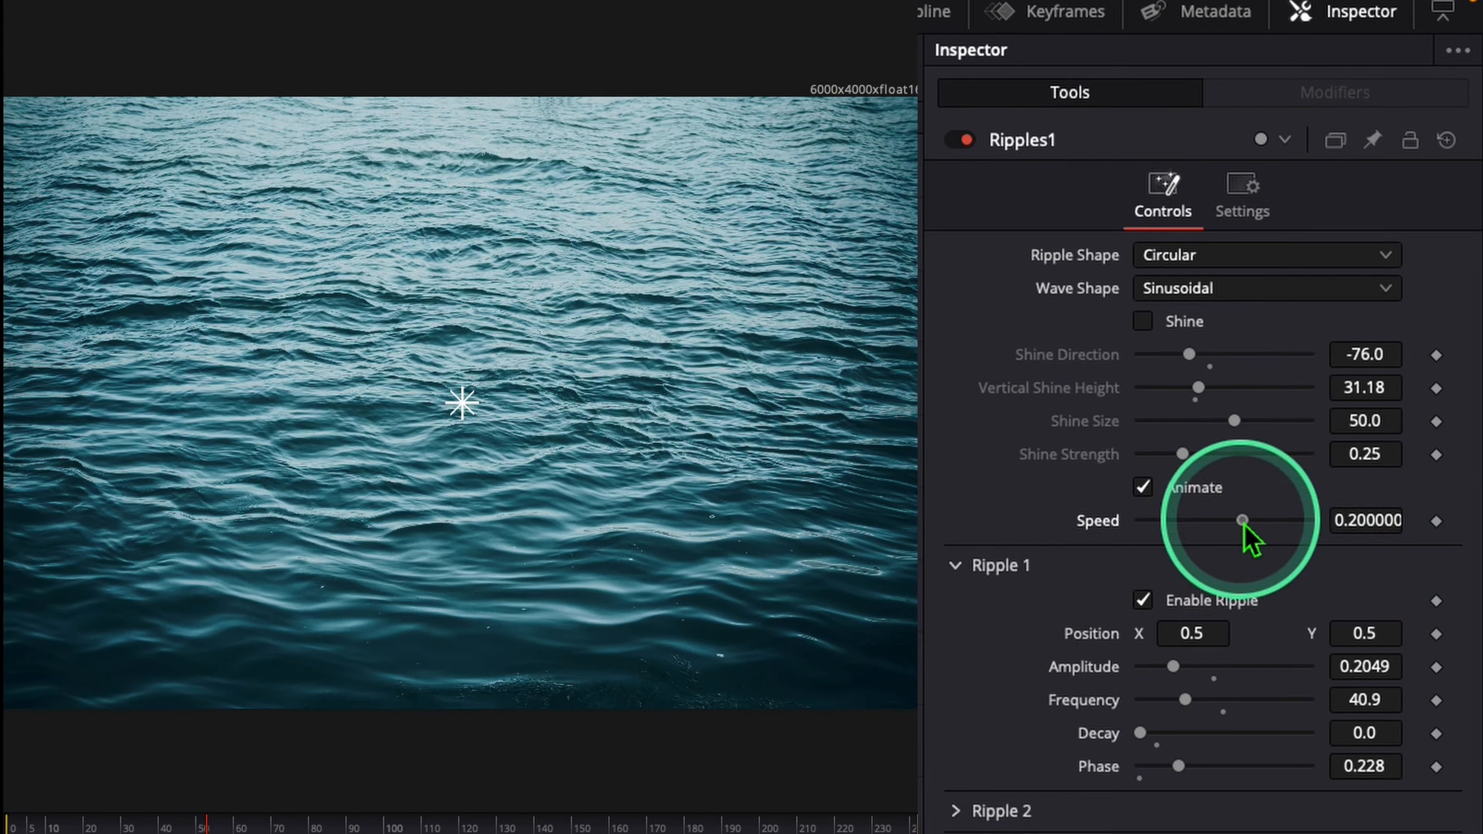
# Set the ripple animation speed to 0.41 and Ripple 1's amplitude to 0.1581 and frequency to 36.2.
pyautogui.moveTo(1247, 529); pyautogui.dragTo(1191, 514)
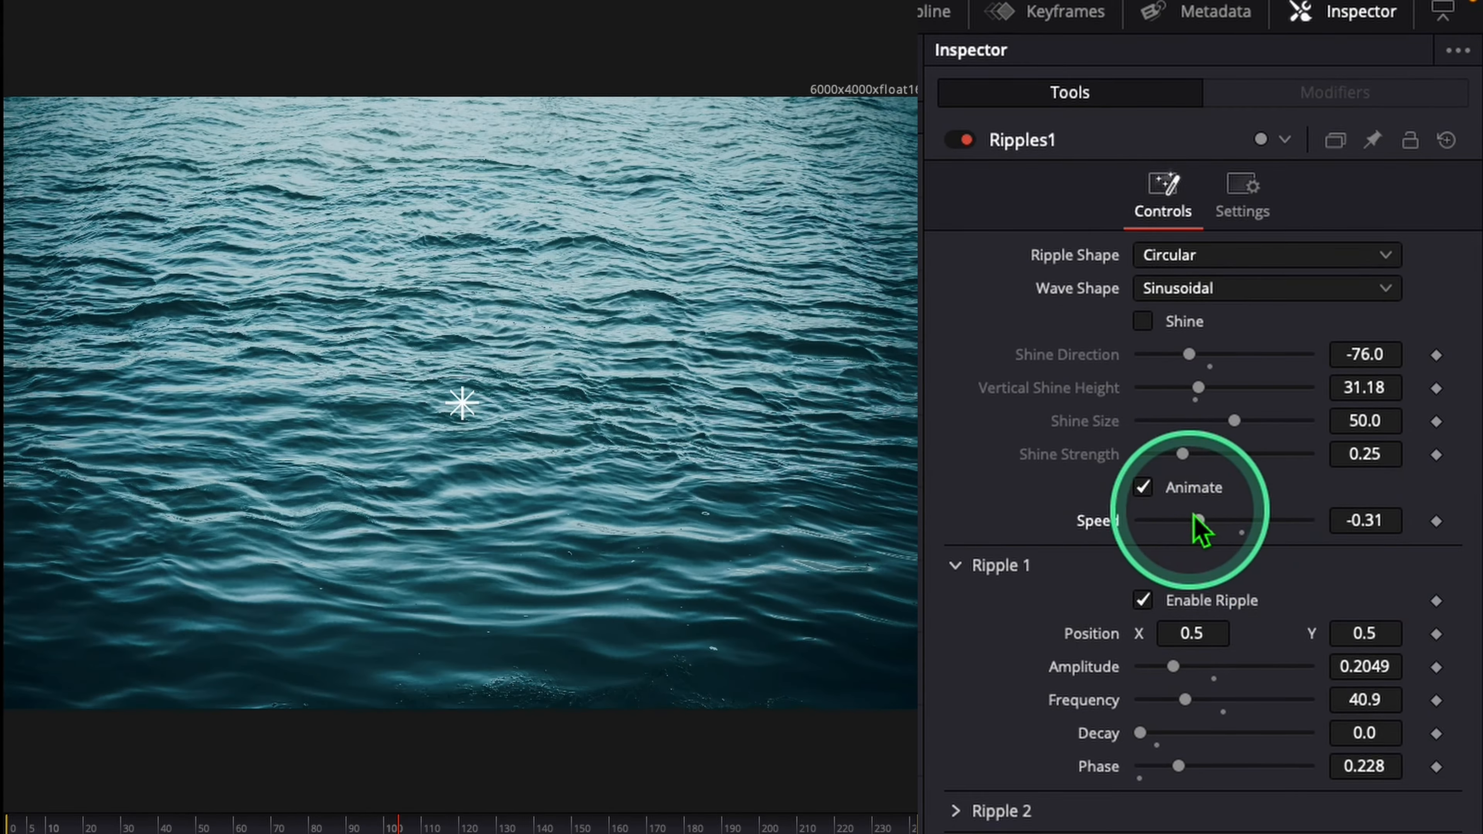
pyautogui.moveTo(1174, 668); pyautogui.dragTo(1166, 708)
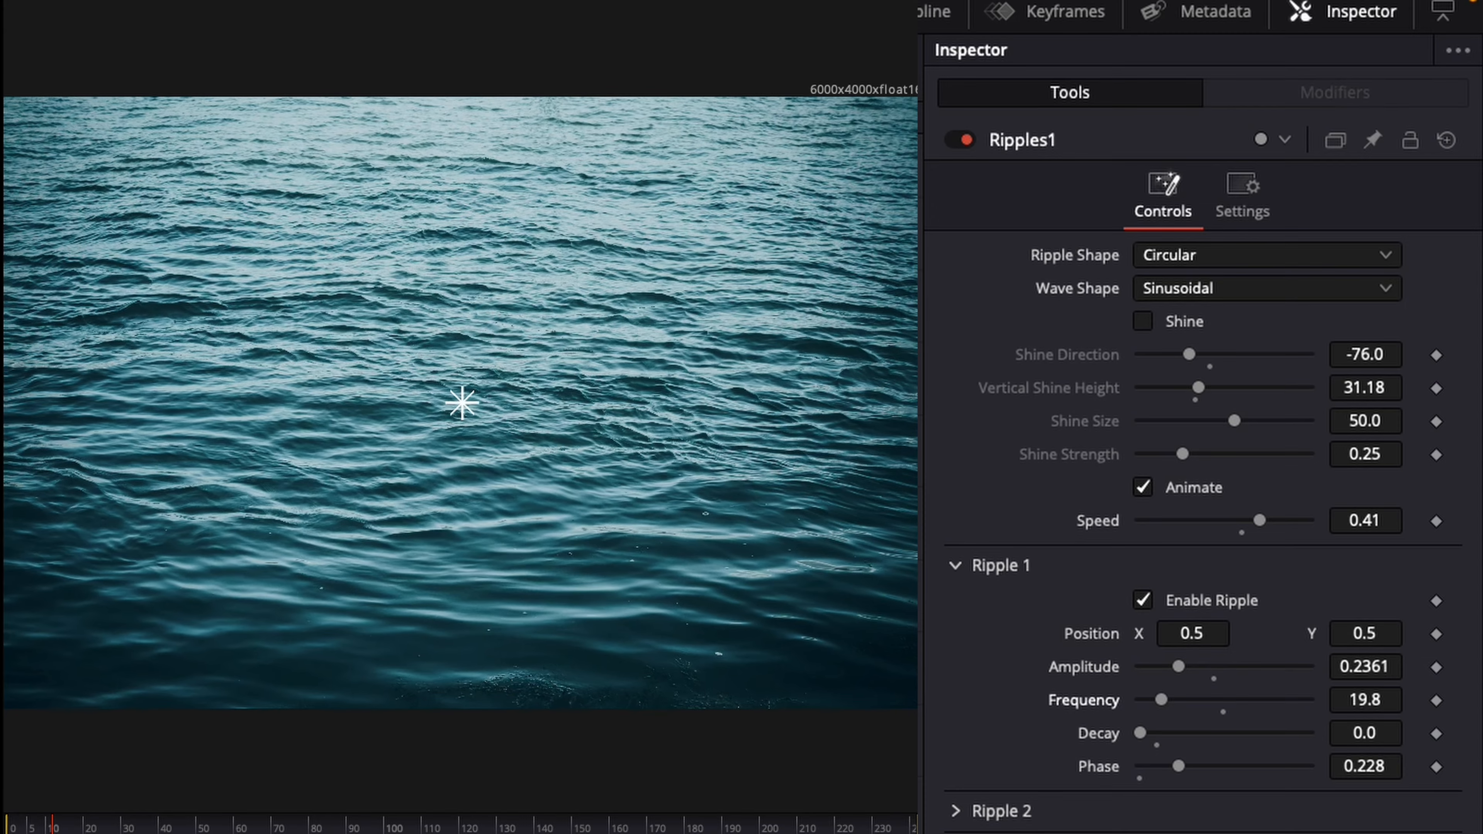
pyautogui.moveTo(1176, 706); pyautogui.dragTo(1167, 678)
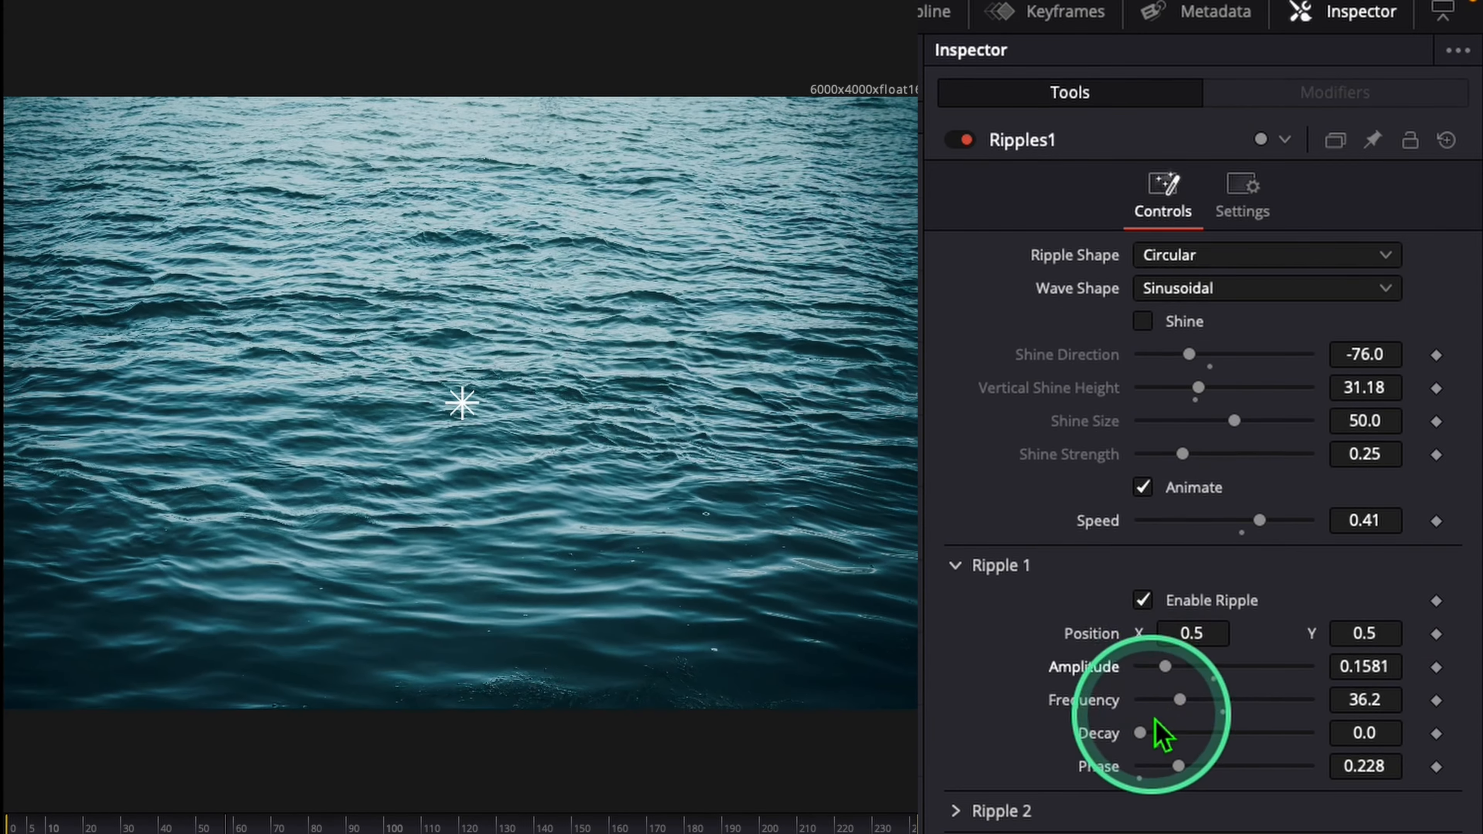
# Set Ripple 1's phase to 0.181 and choose Vertical as the ripple shape.
pyautogui.moveTo(1148, 735); pyautogui.dragTo(1167, 777)
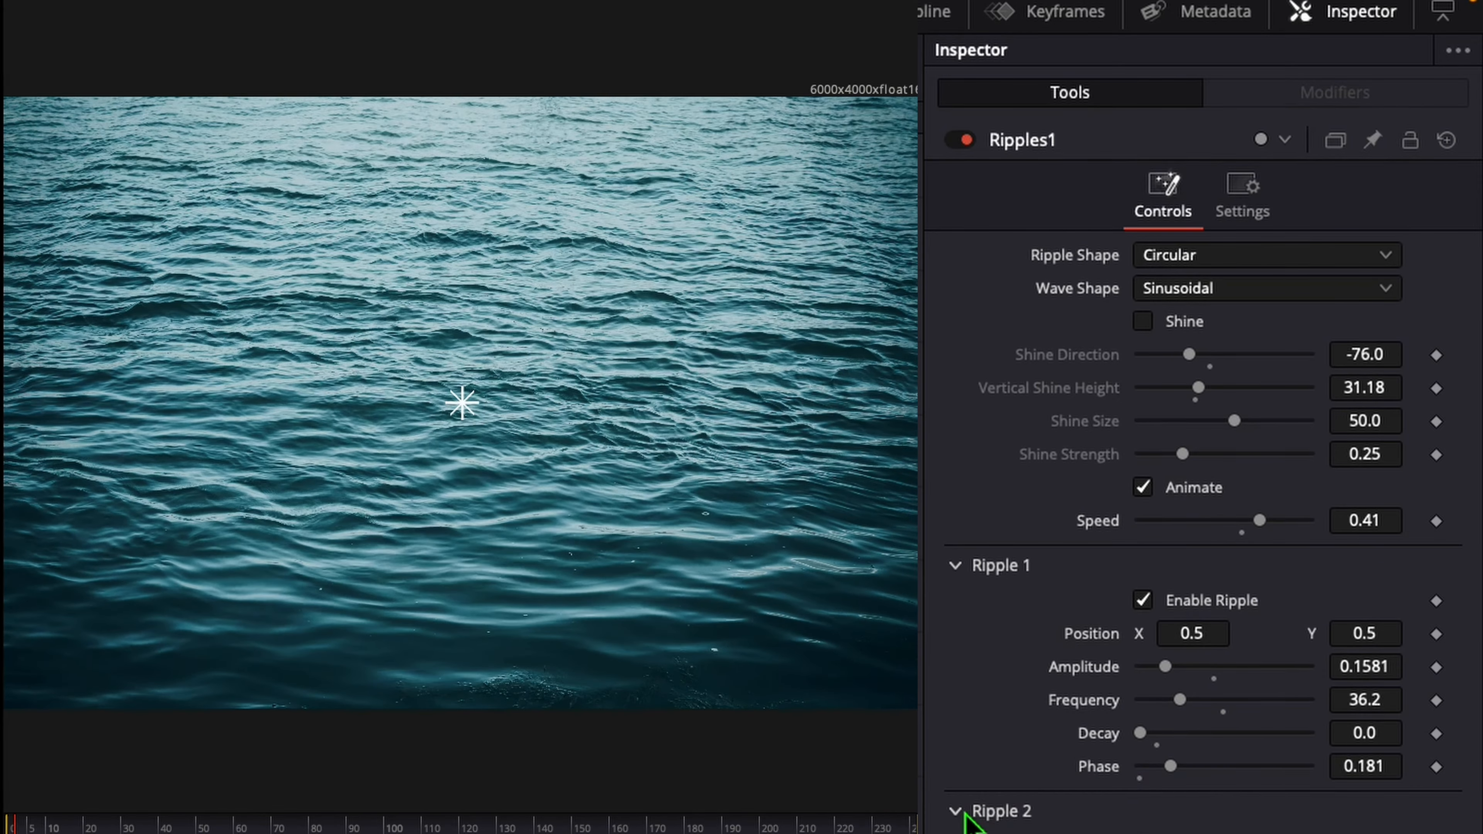
pyautogui.click(1214, 255)
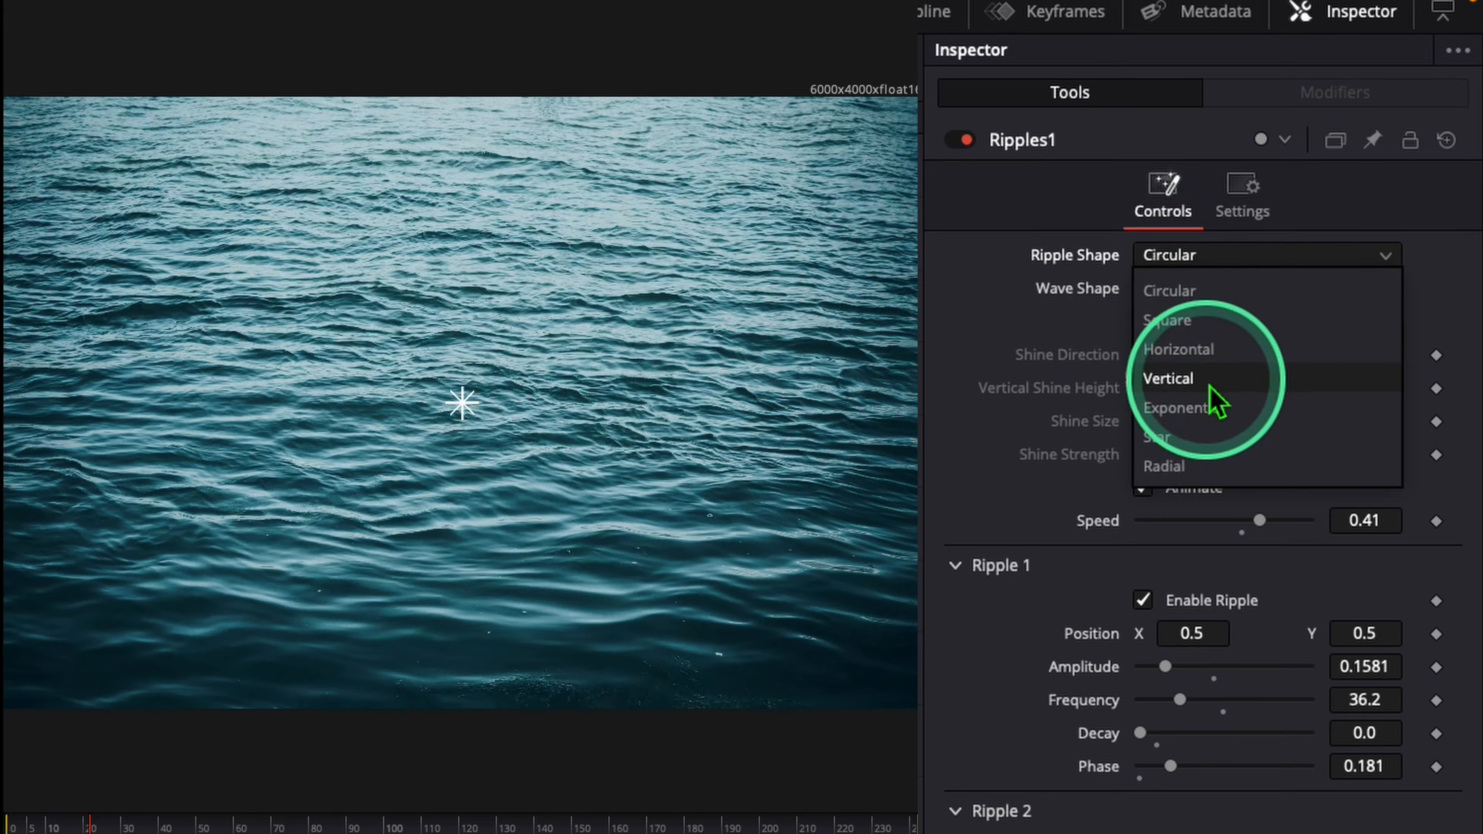
pyautogui.click(1207, 381)
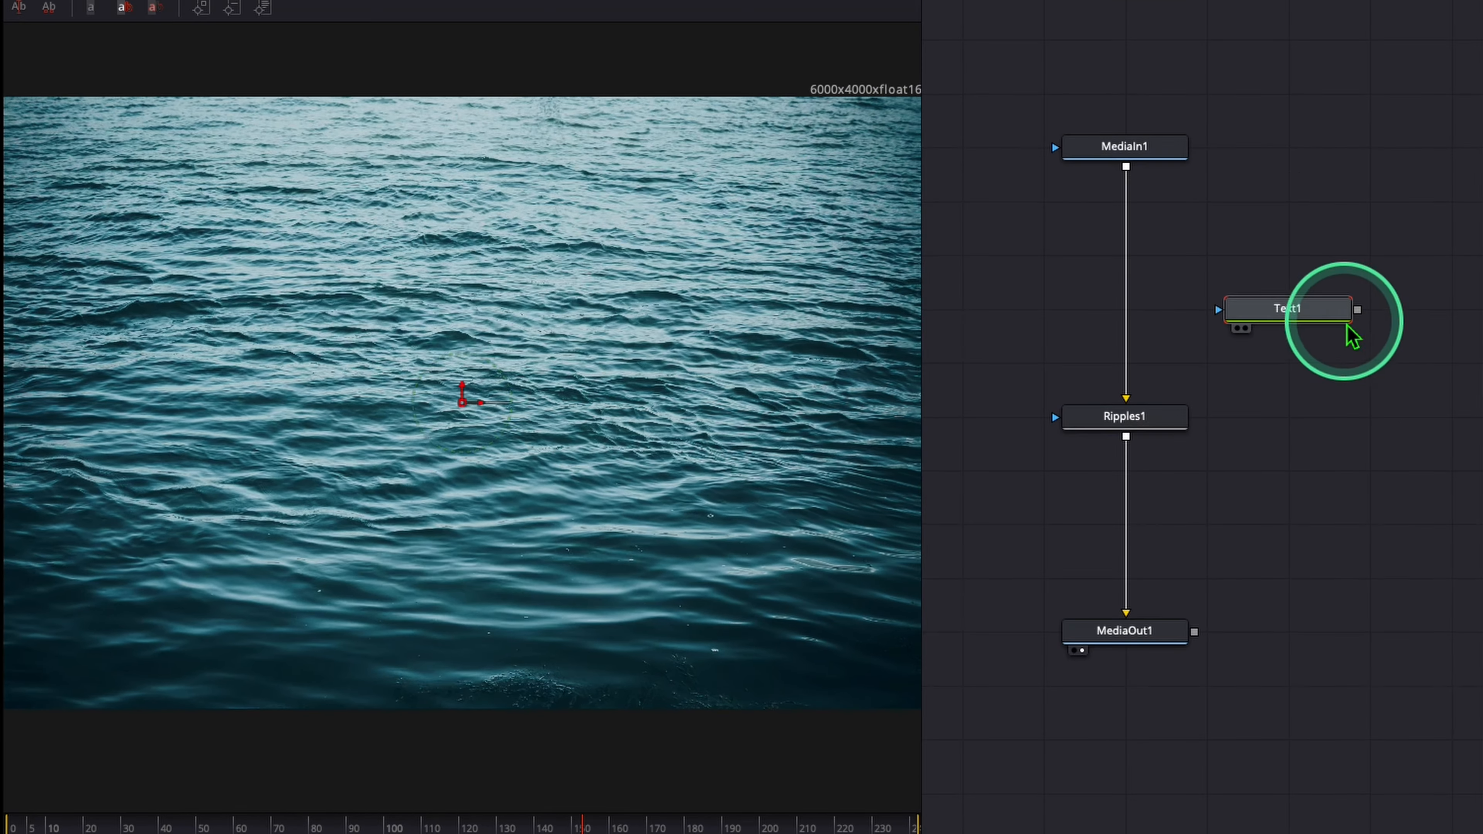
# Merge the Text1 node over MediaIn1, ahead of the Ripples1 node.
pyautogui.moveTo(1359, 312); pyautogui.dragTo(1127, 172)
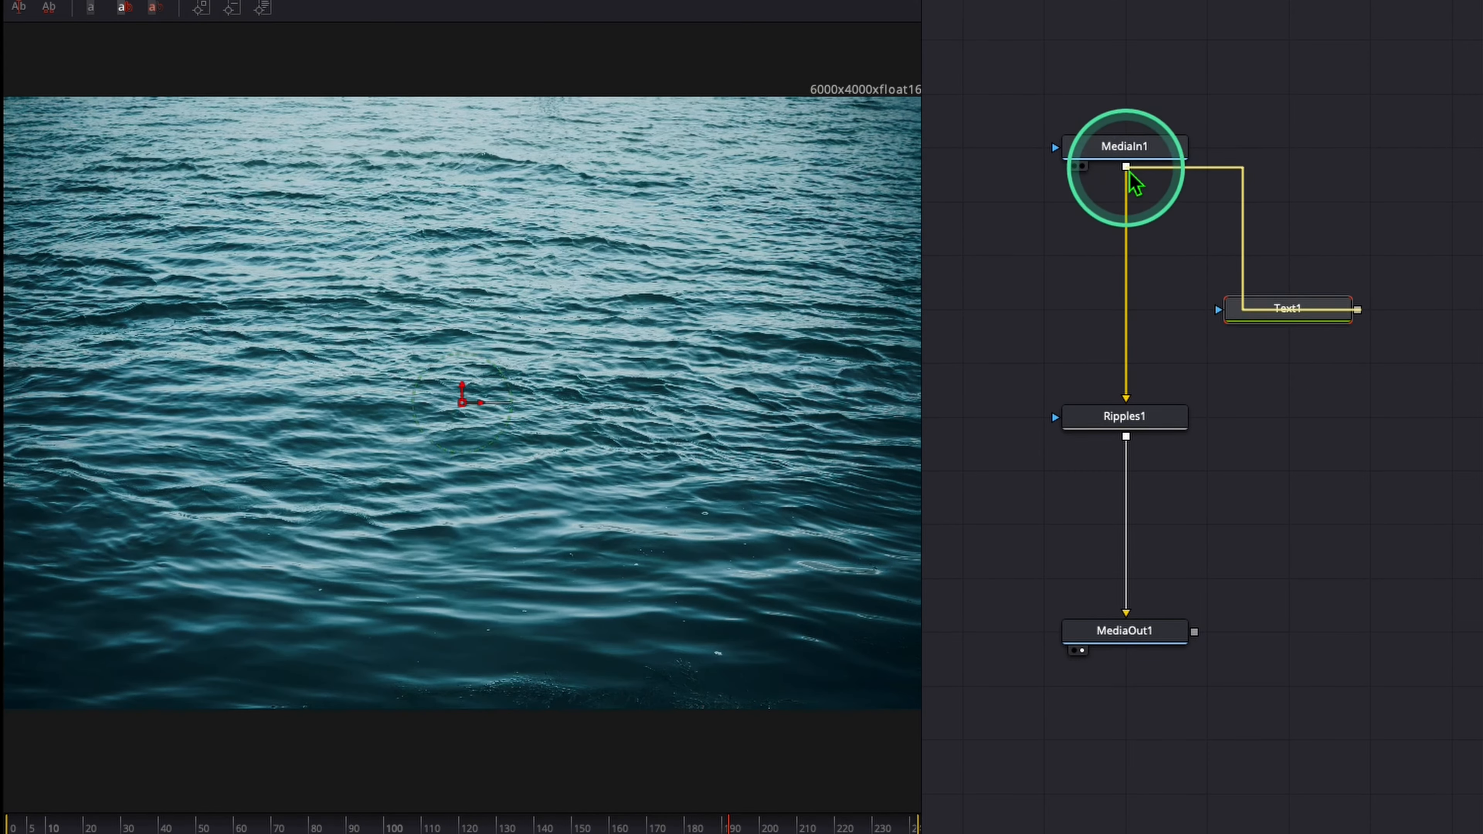
pyautogui.moveTo(1365, 317); pyautogui.dragTo(1058, 327)
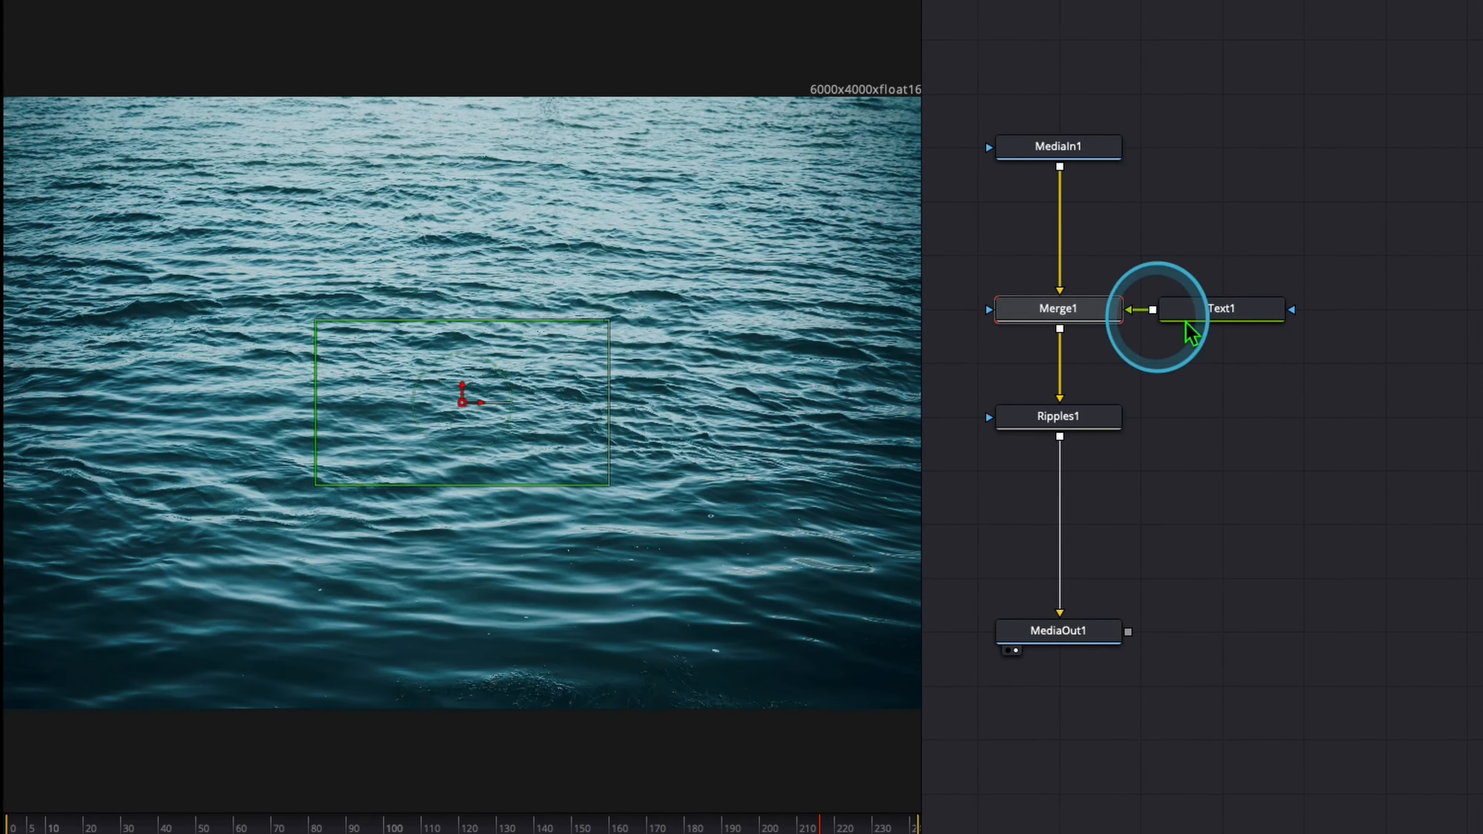
# Enter "Darkwolf" as the content of the Text1 node.
pyautogui.click(1280, 309)
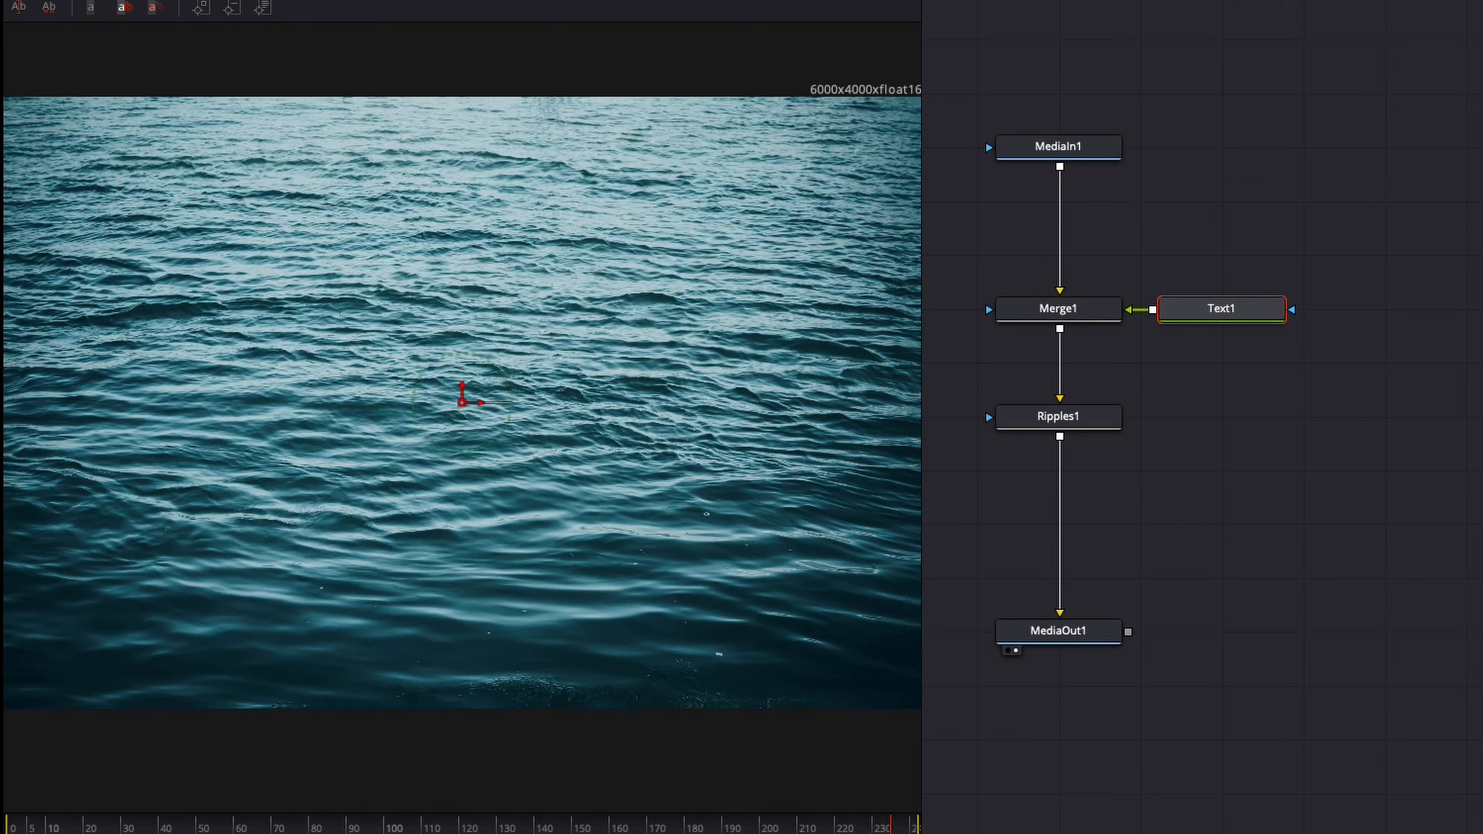
pyautogui.click(1132, 360)
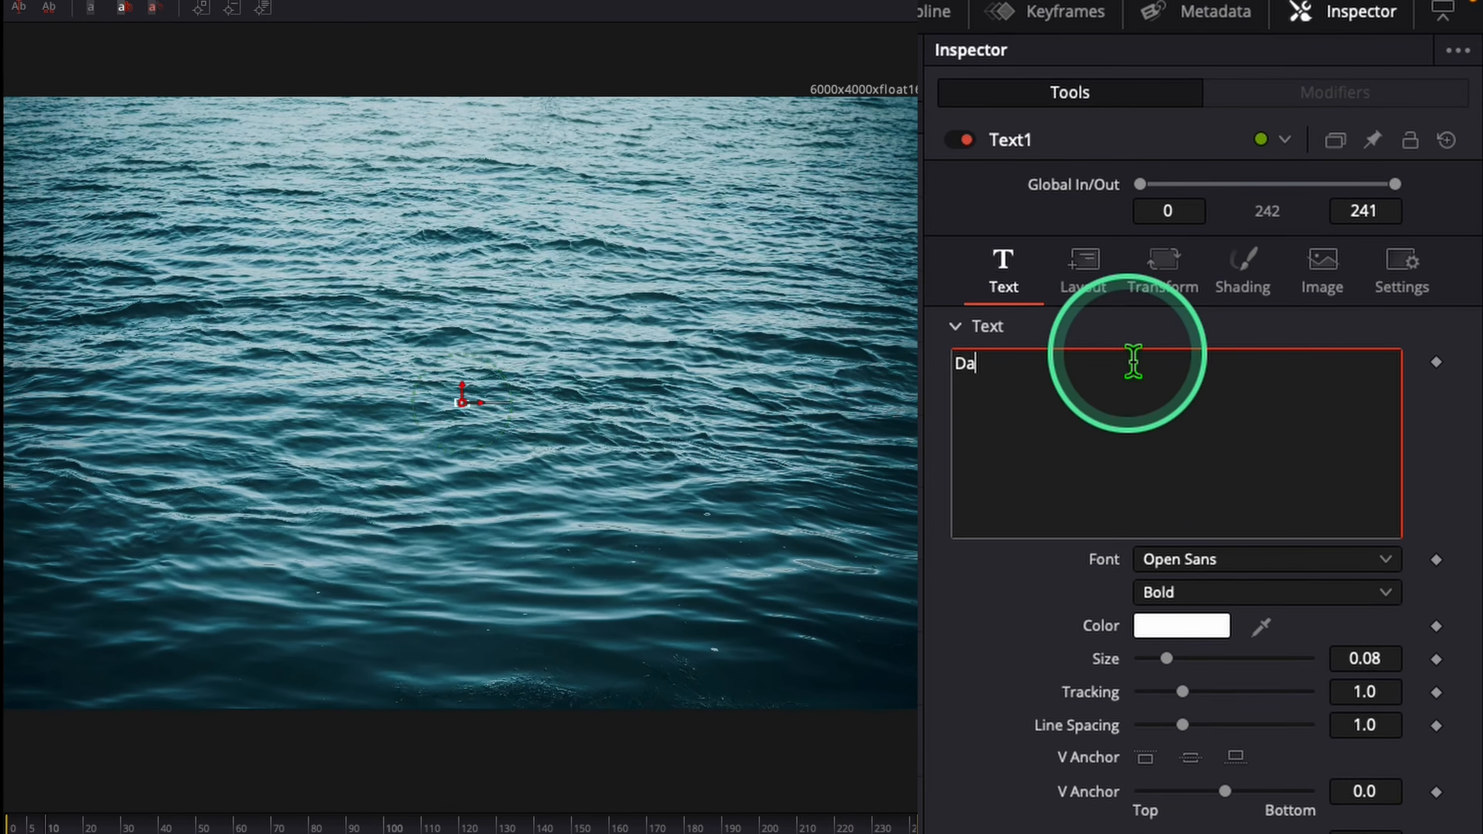
pyautogui.write('Dark')
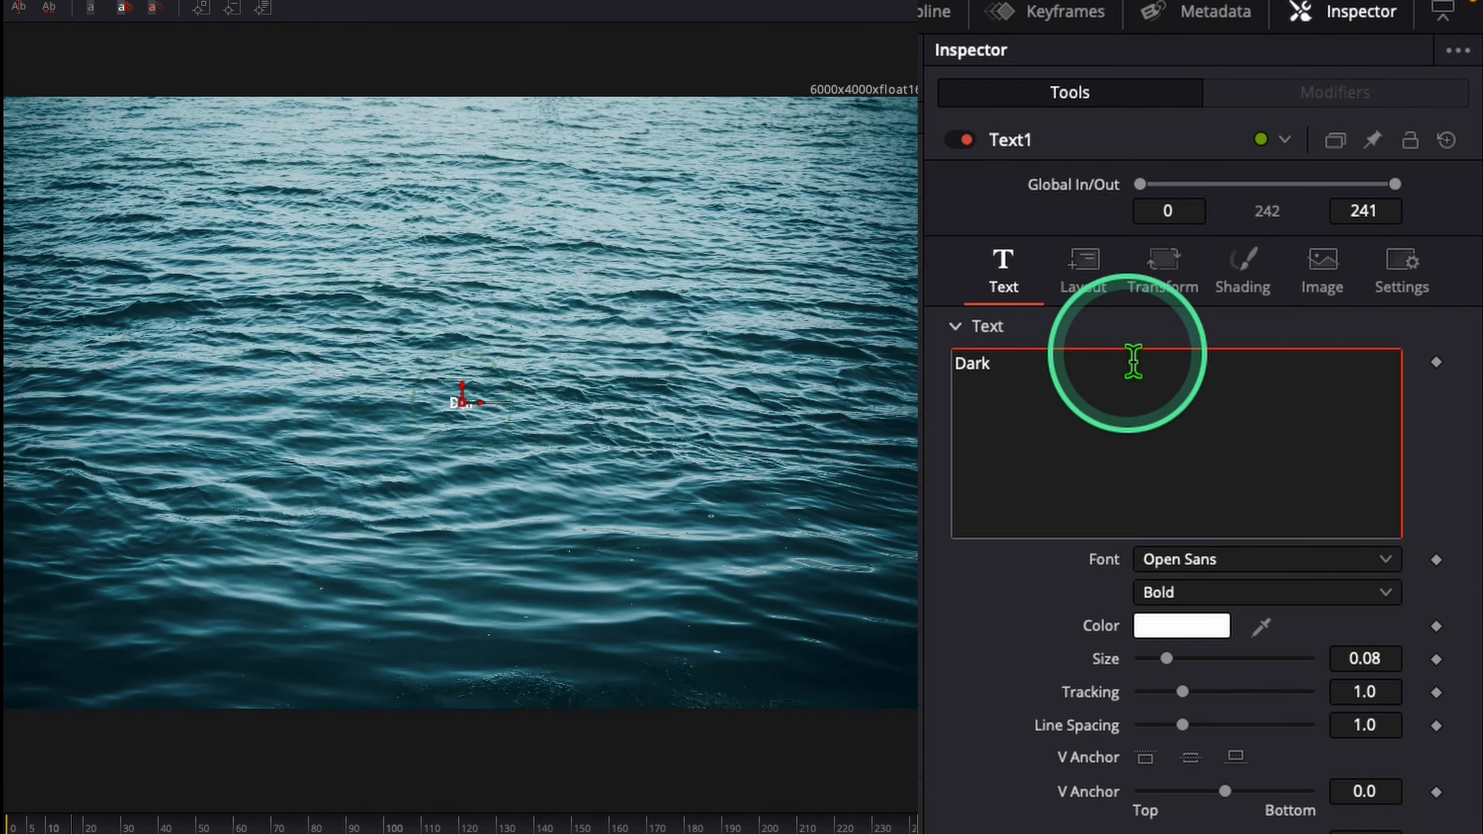
pyautogui.write('wolf')
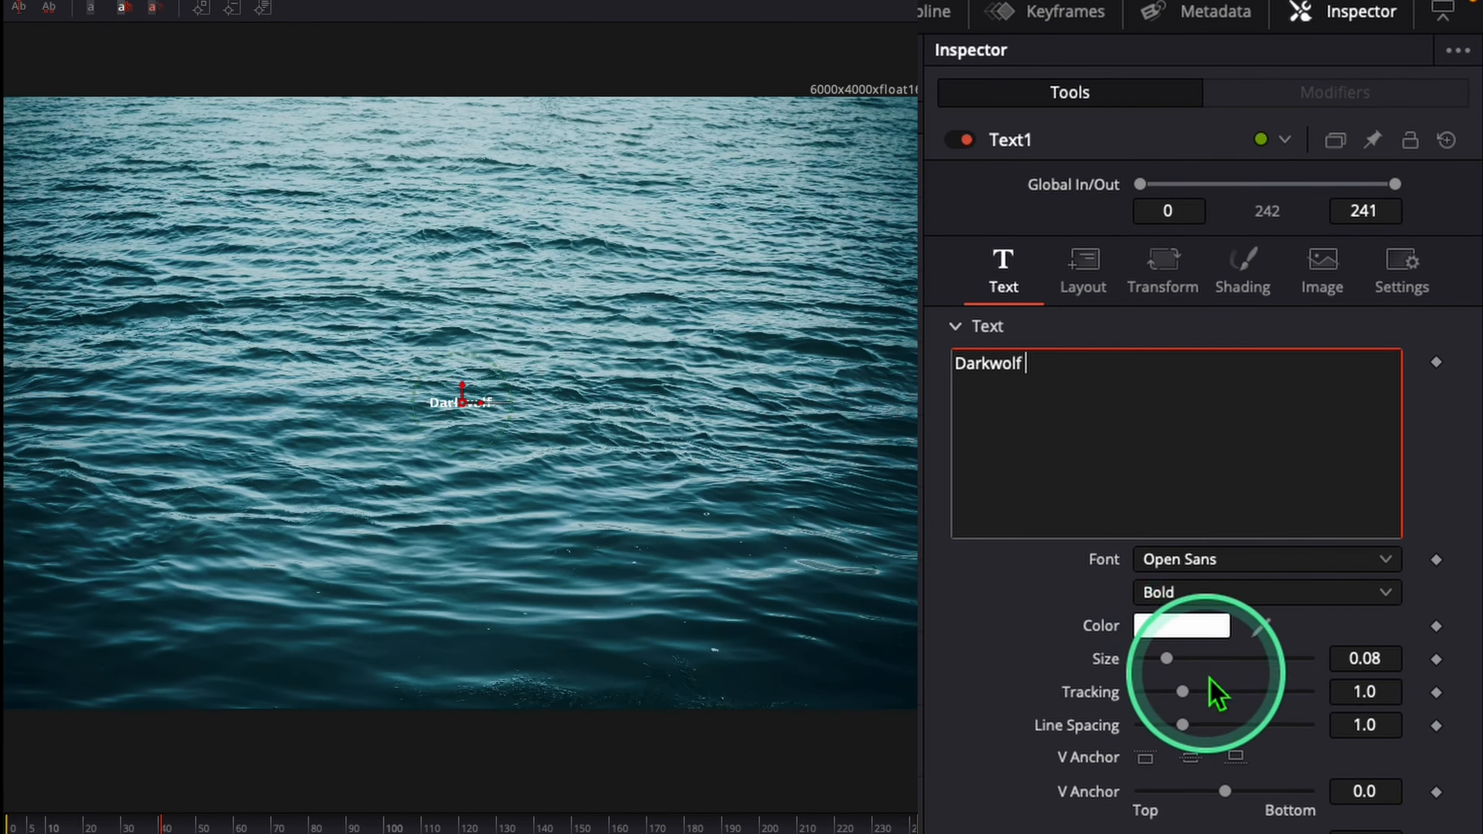
# Enlarge the Darkwolf text to size 0.5 and switch it to a serif font.
pyautogui.moveTo(1167, 660); pyautogui.dragTo(1377, 673)
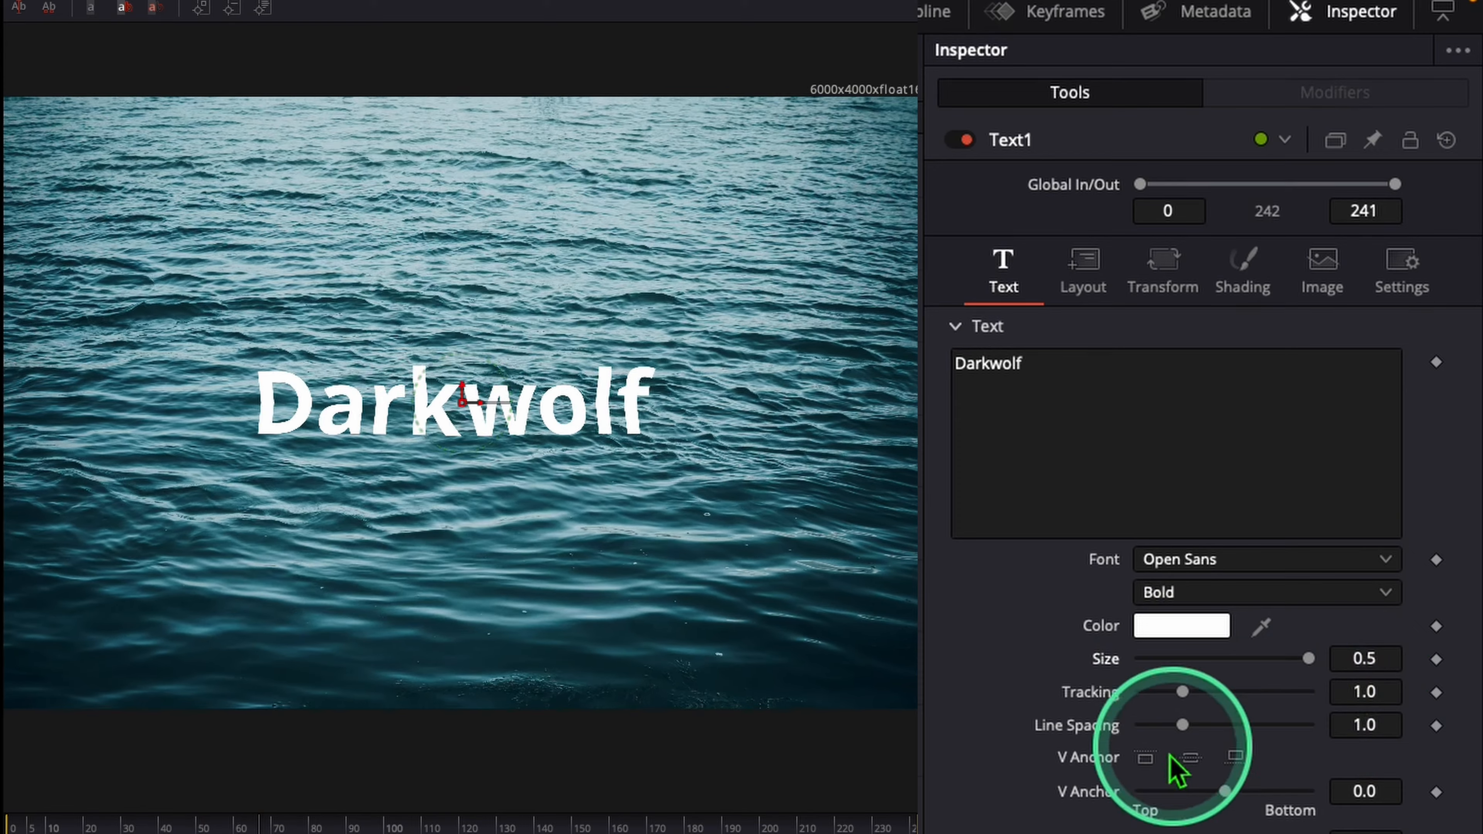
pyautogui.click(1301, 560)
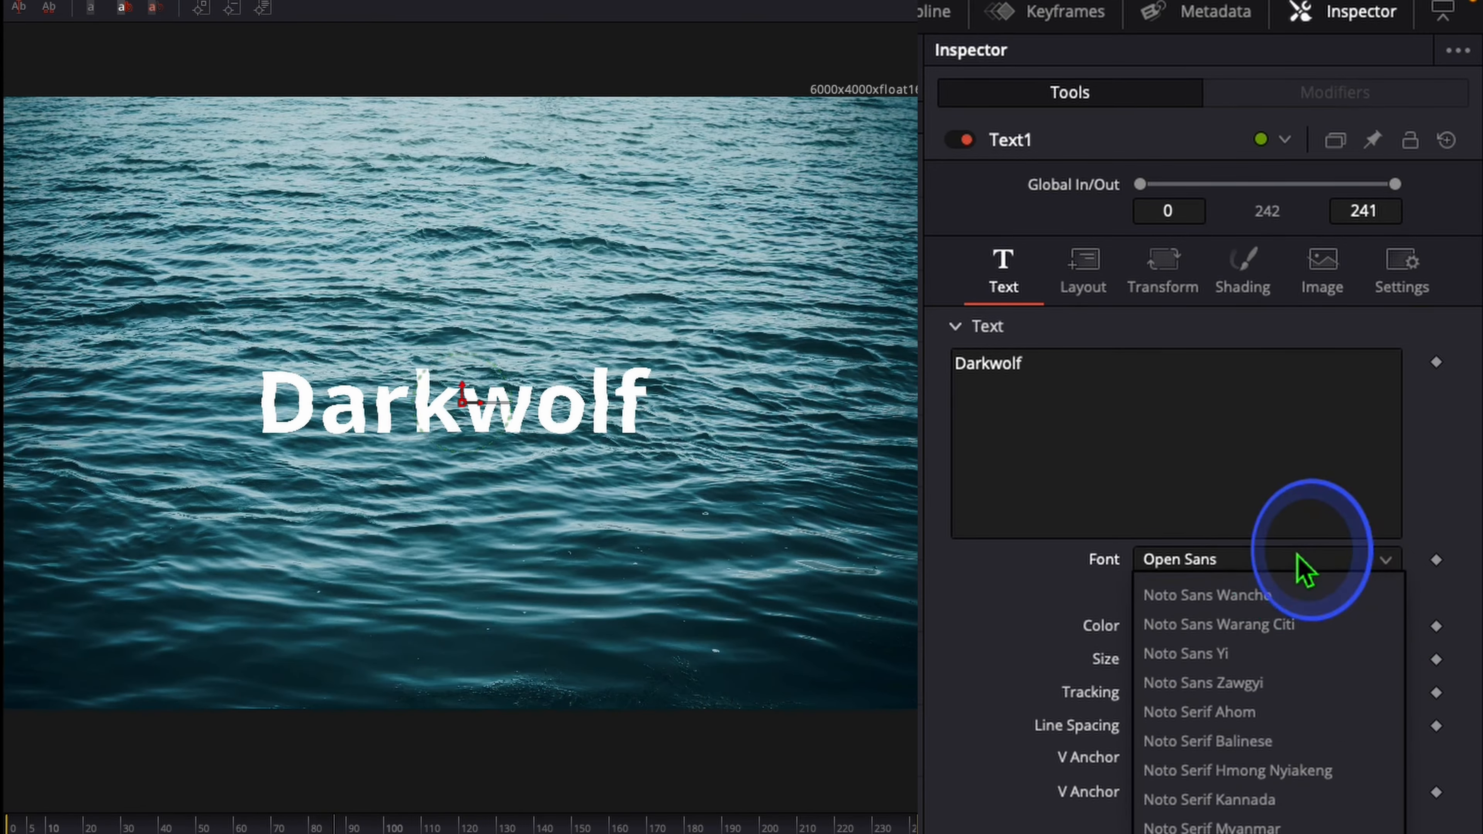
pyautogui.scroll(-5, 1301, 566)
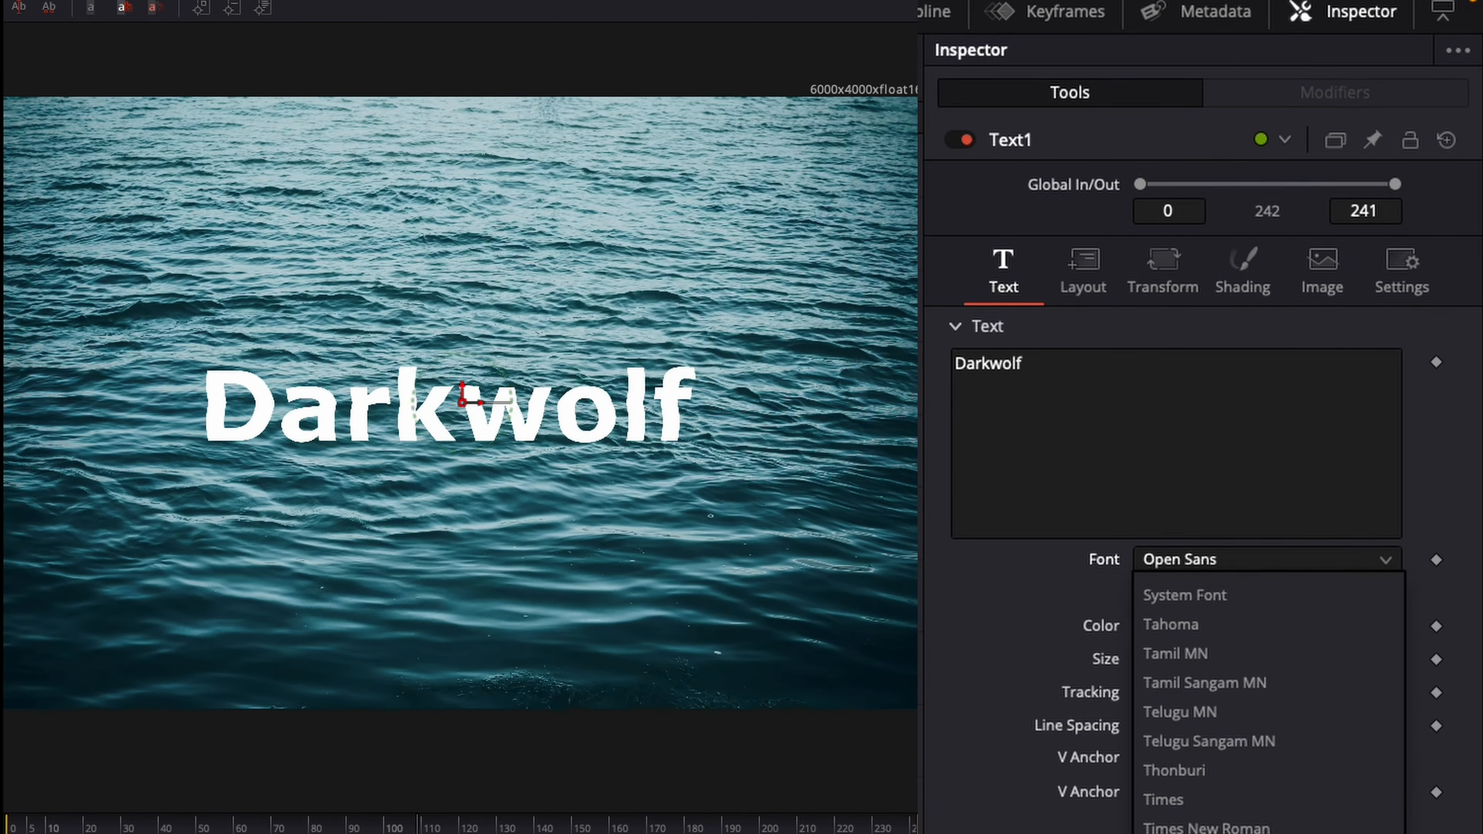
pyautogui.click(841, 397)
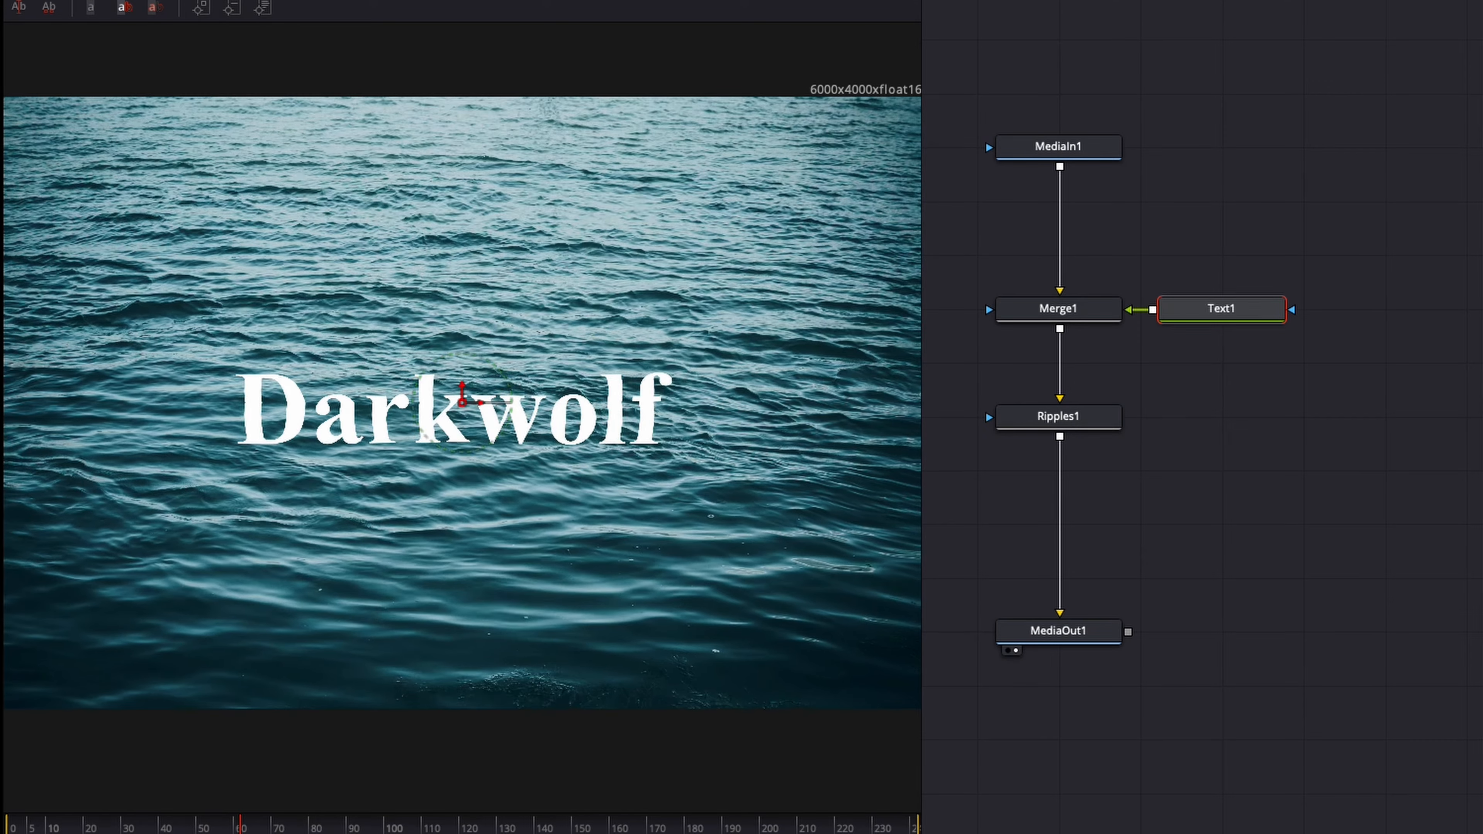
# Lower Merge1's blend to make the text semi-transparent and sample the text color from the water image.
pyautogui.click(1191, 336)
pyautogui.click(1069, 312)
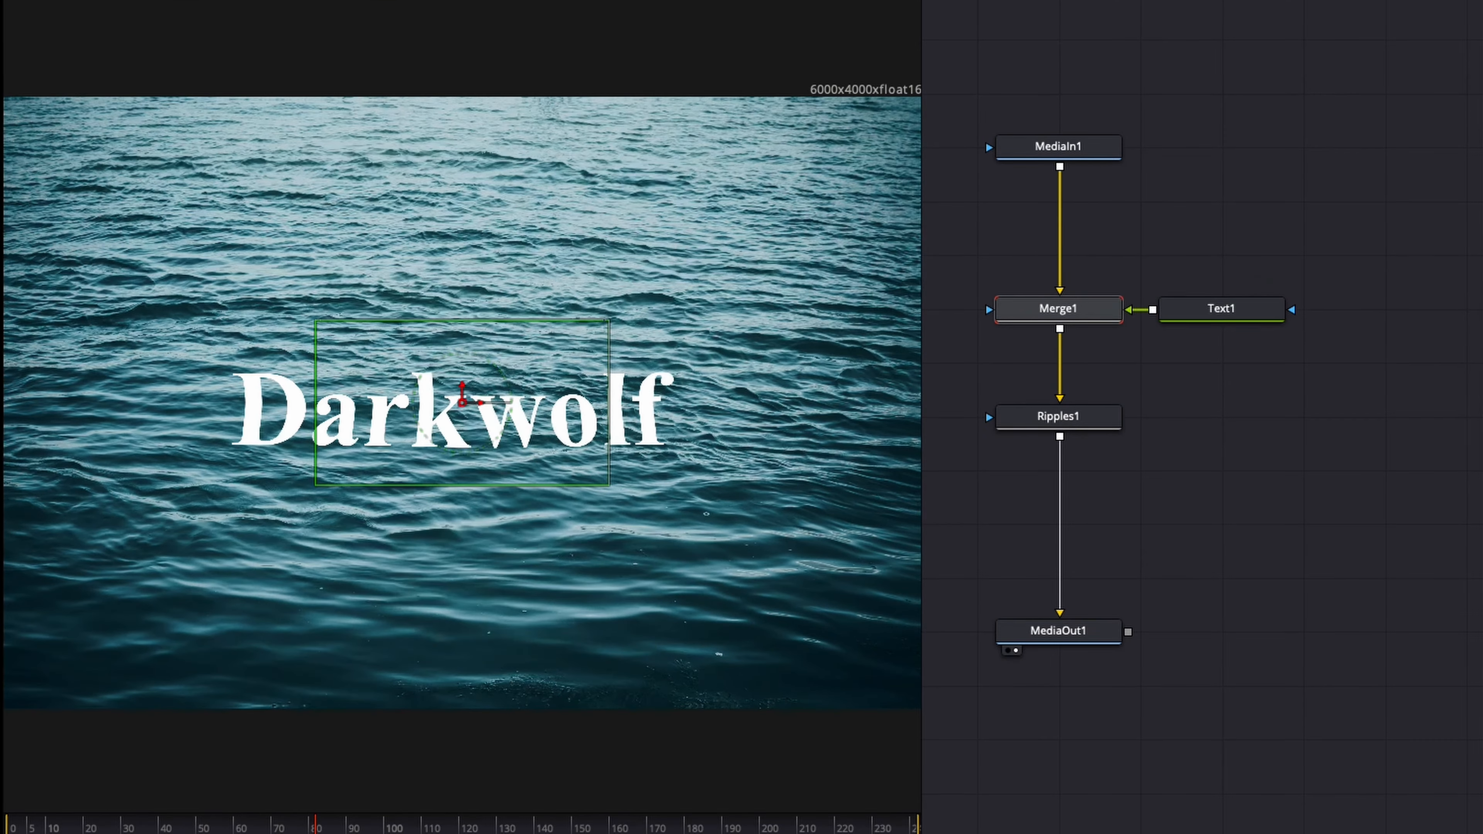
pyautogui.moveTo(1308, 618); pyautogui.dragTo(1241, 641)
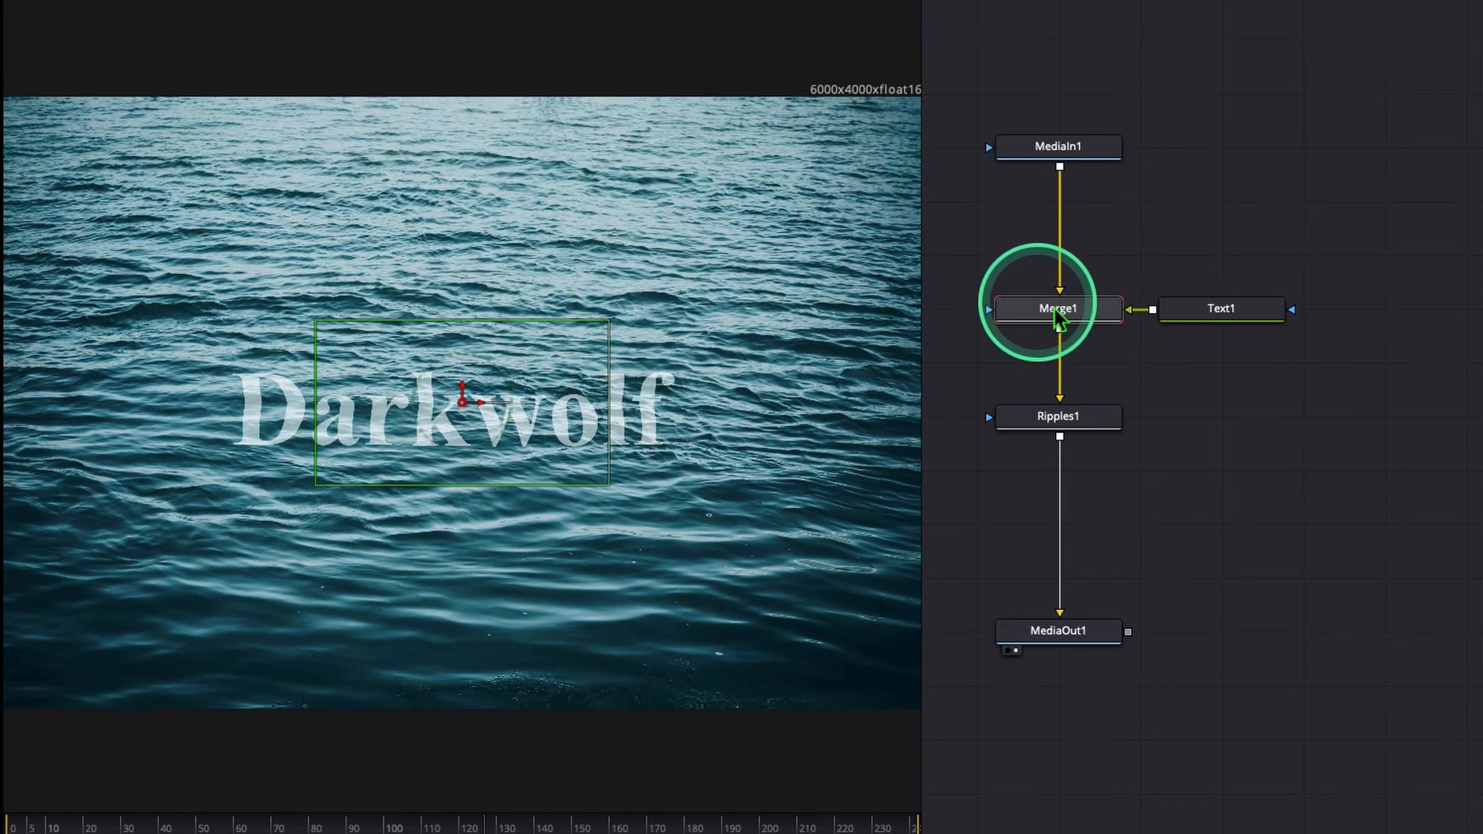
pyautogui.click(1210, 315)
pyautogui.moveTo(1260, 626); pyautogui.dragTo(753, 228)
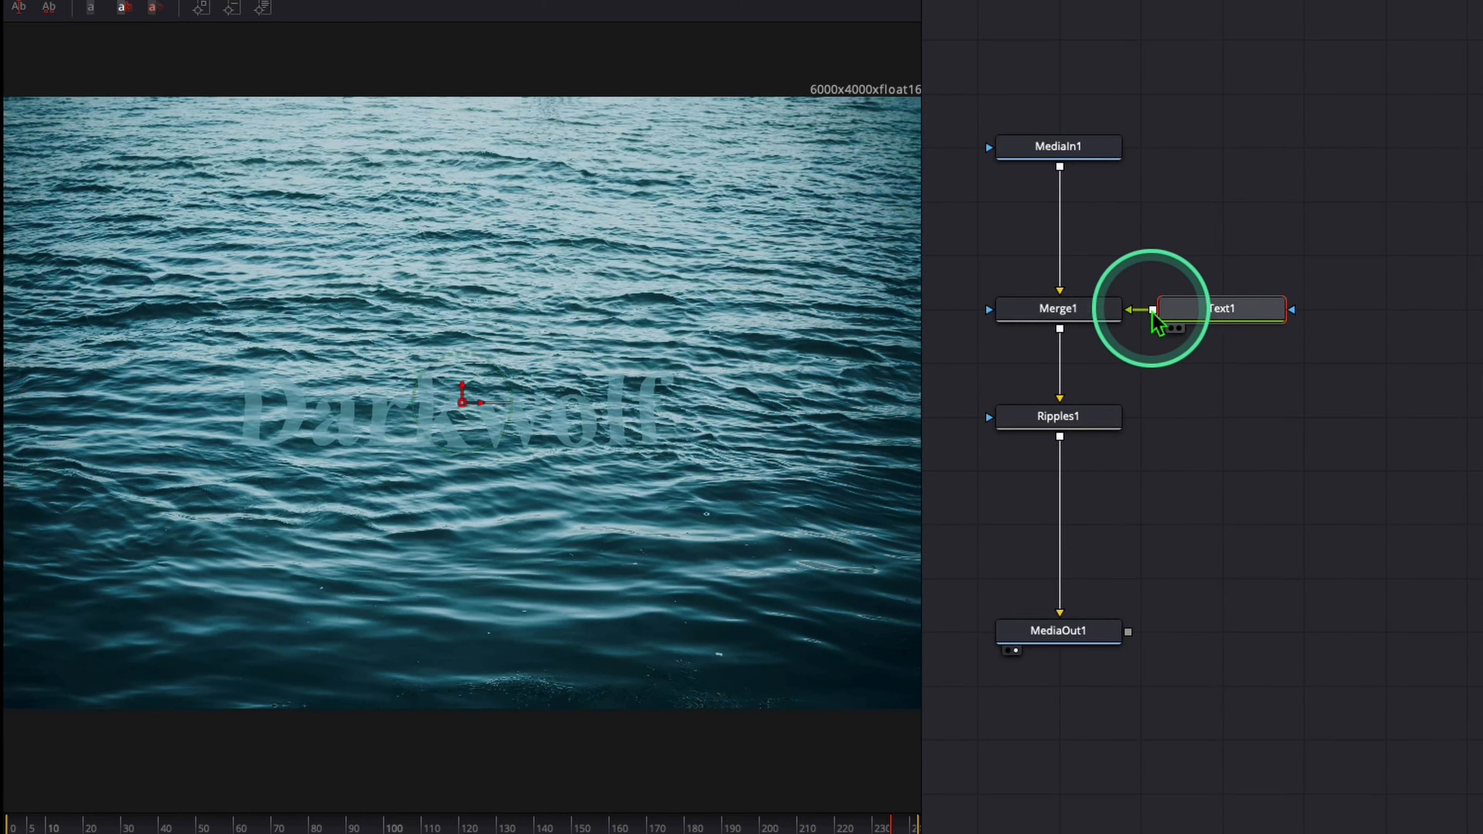
# Disconnect Text1 from Merge1 and Merge1 from Ripples1, and connect Text1's output to the output of Ripples1.
pyautogui.moveTo(1135, 314); pyautogui.dragTo(1101, 371)
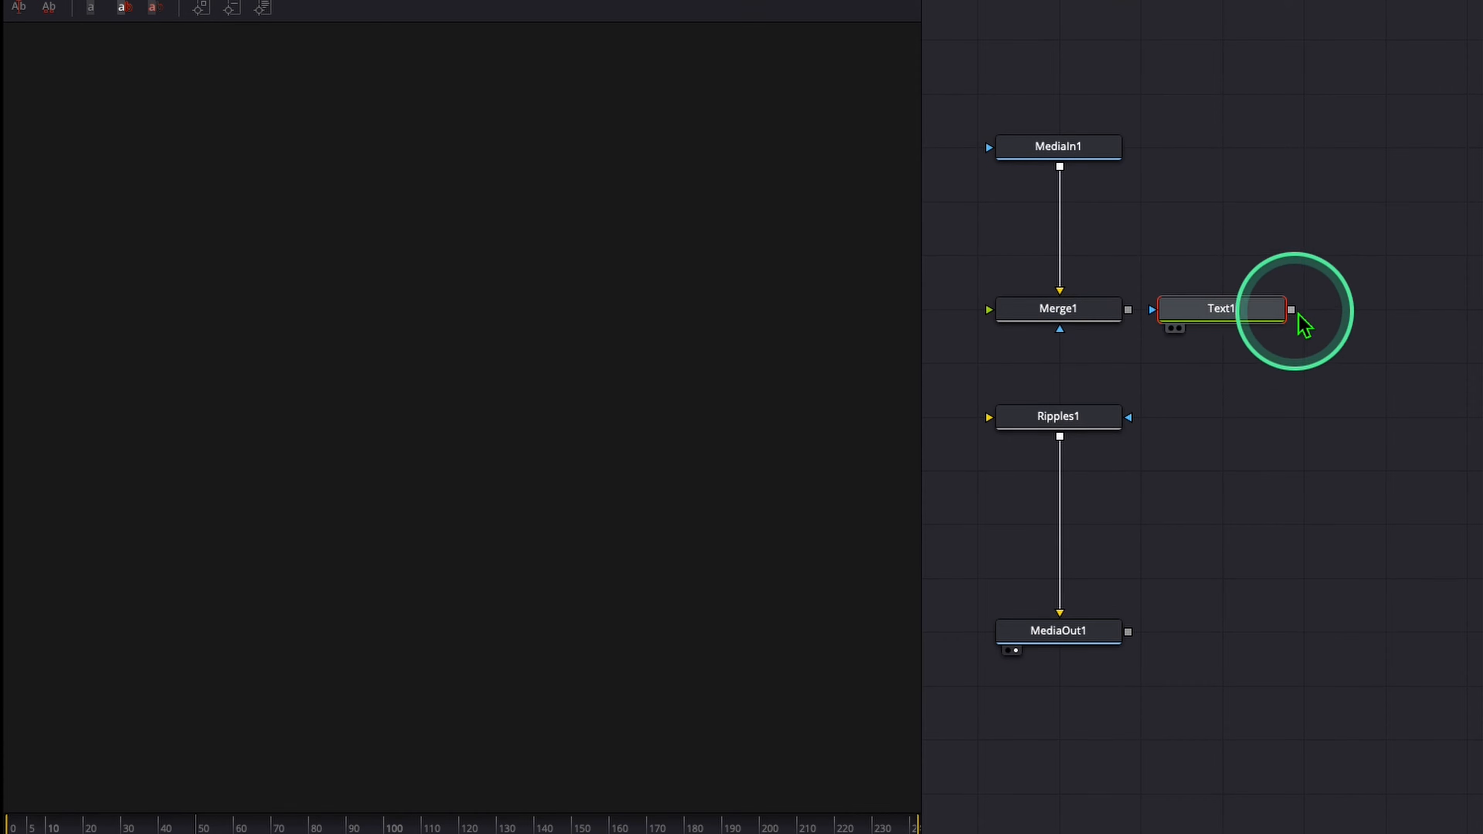
pyautogui.moveTo(1292, 311); pyautogui.dragTo(1078, 435)
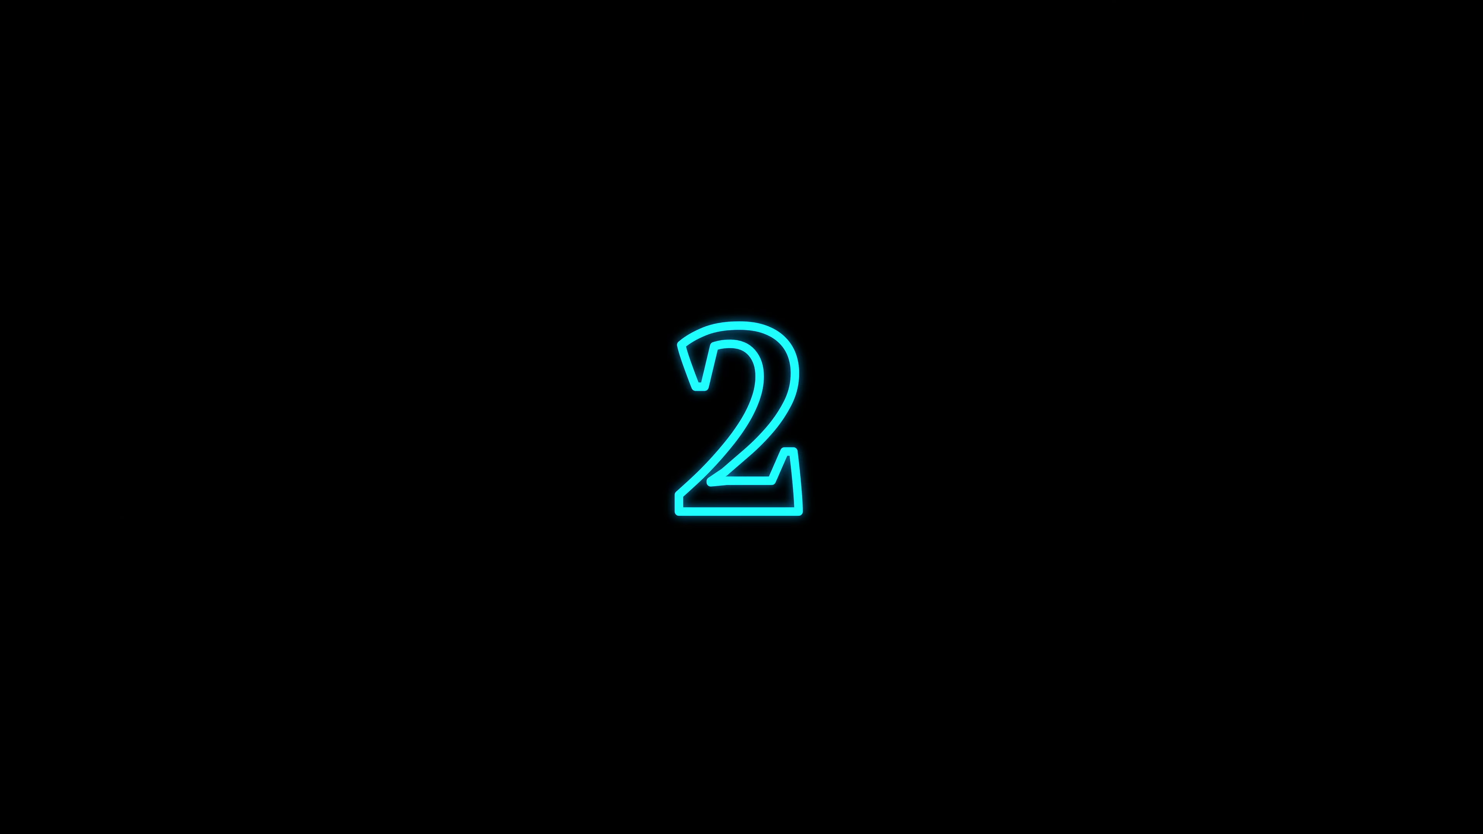
# Add a FastNoise node to the node graph of the village clip.
pyautogui.click(34, 762)
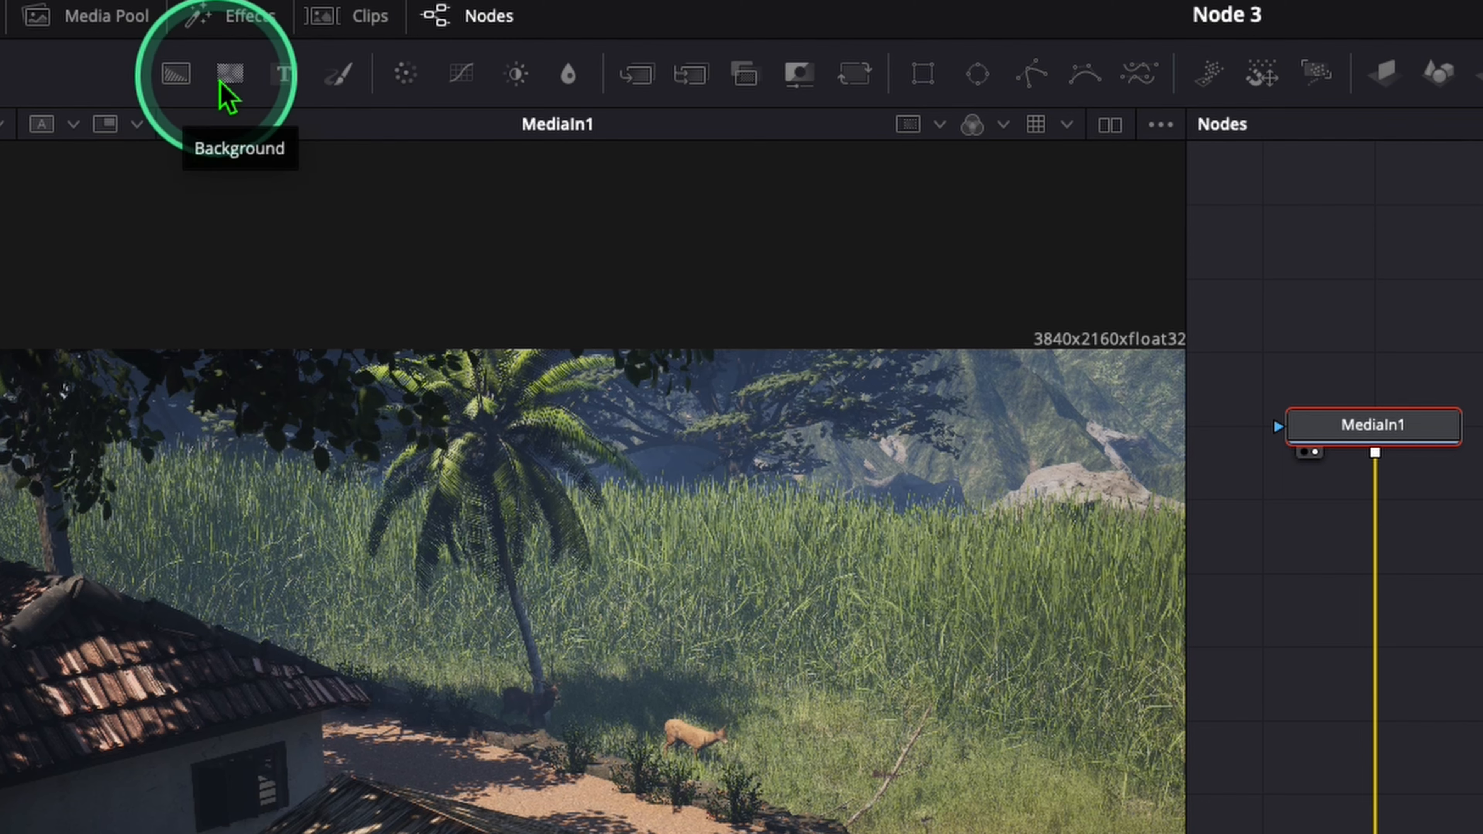
pyautogui.moveTo(222, 84); pyautogui.dragTo(1482, 651)
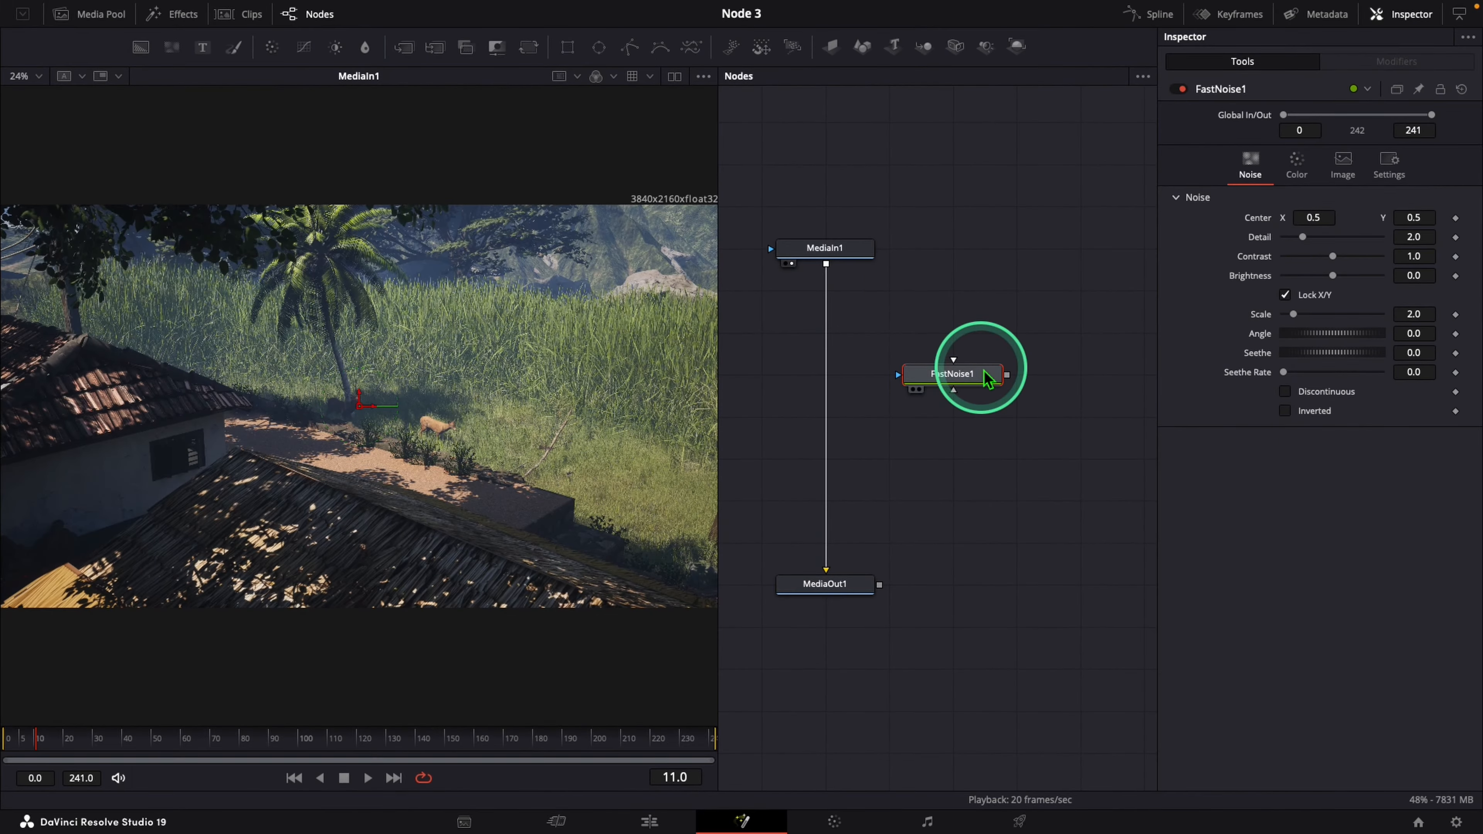
pyautogui.hotkey('shift', 'space')
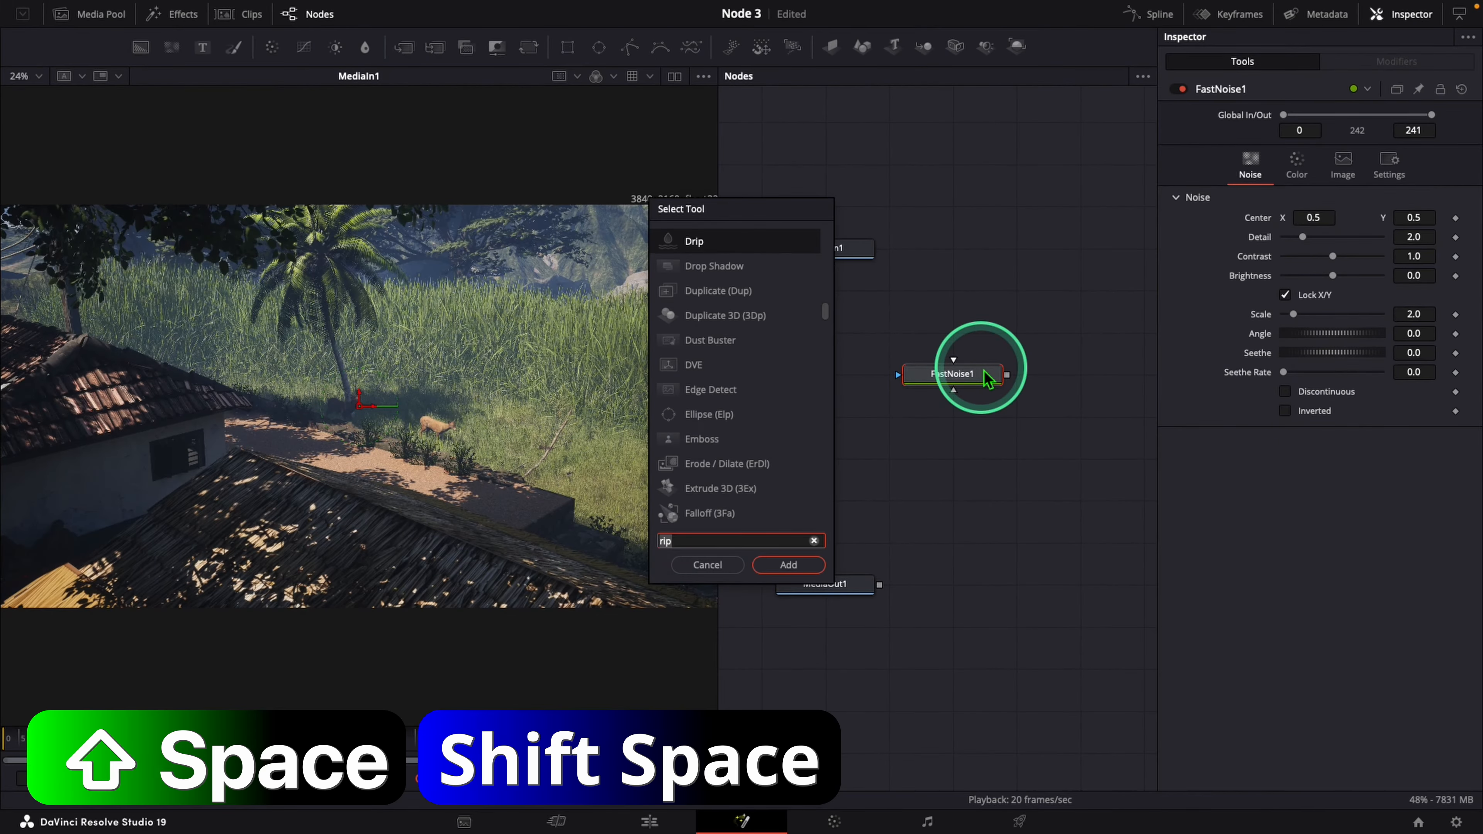
pyautogui.write('fast')
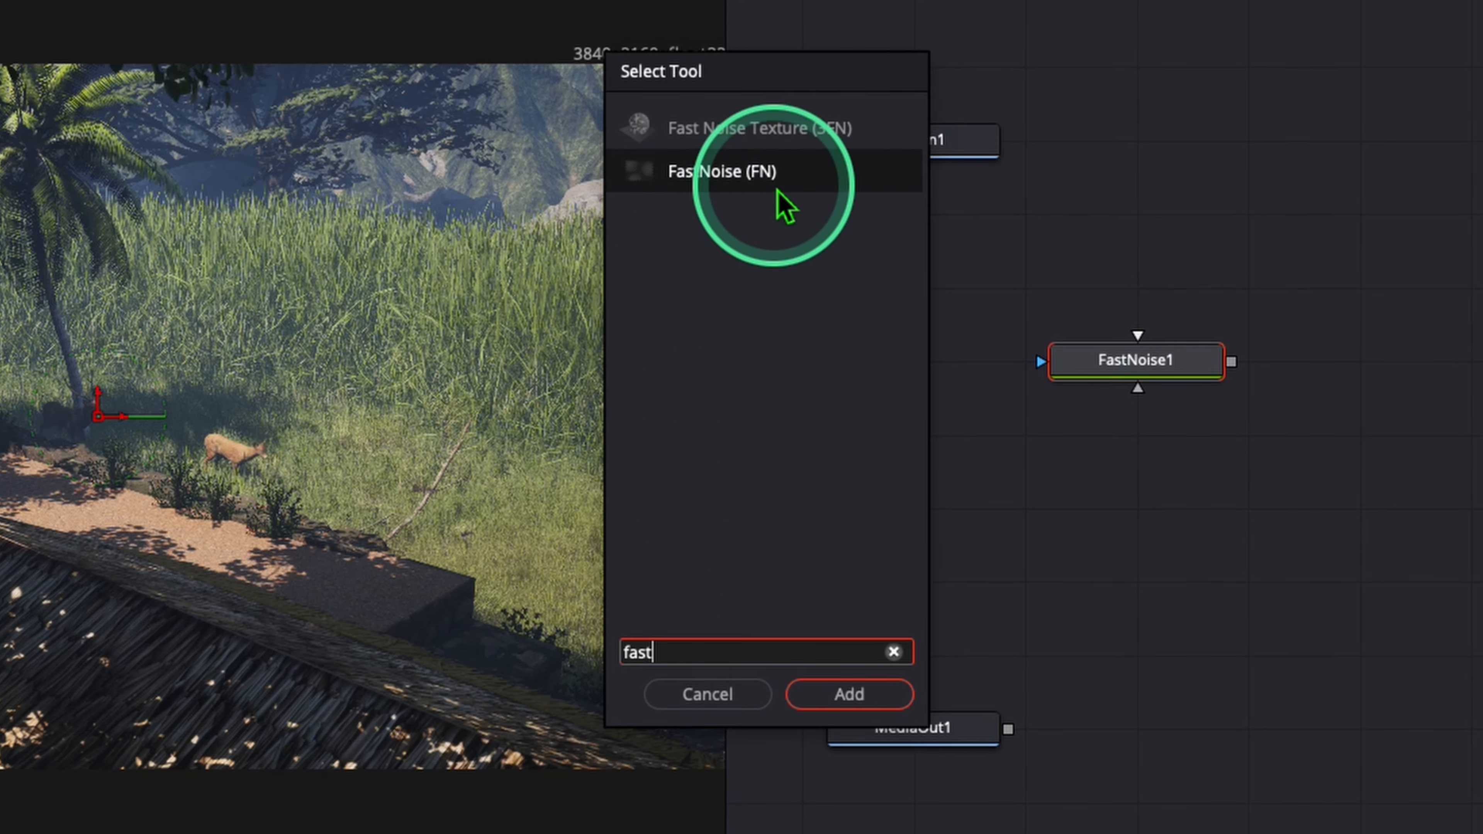
pyautogui.click(732, 698)
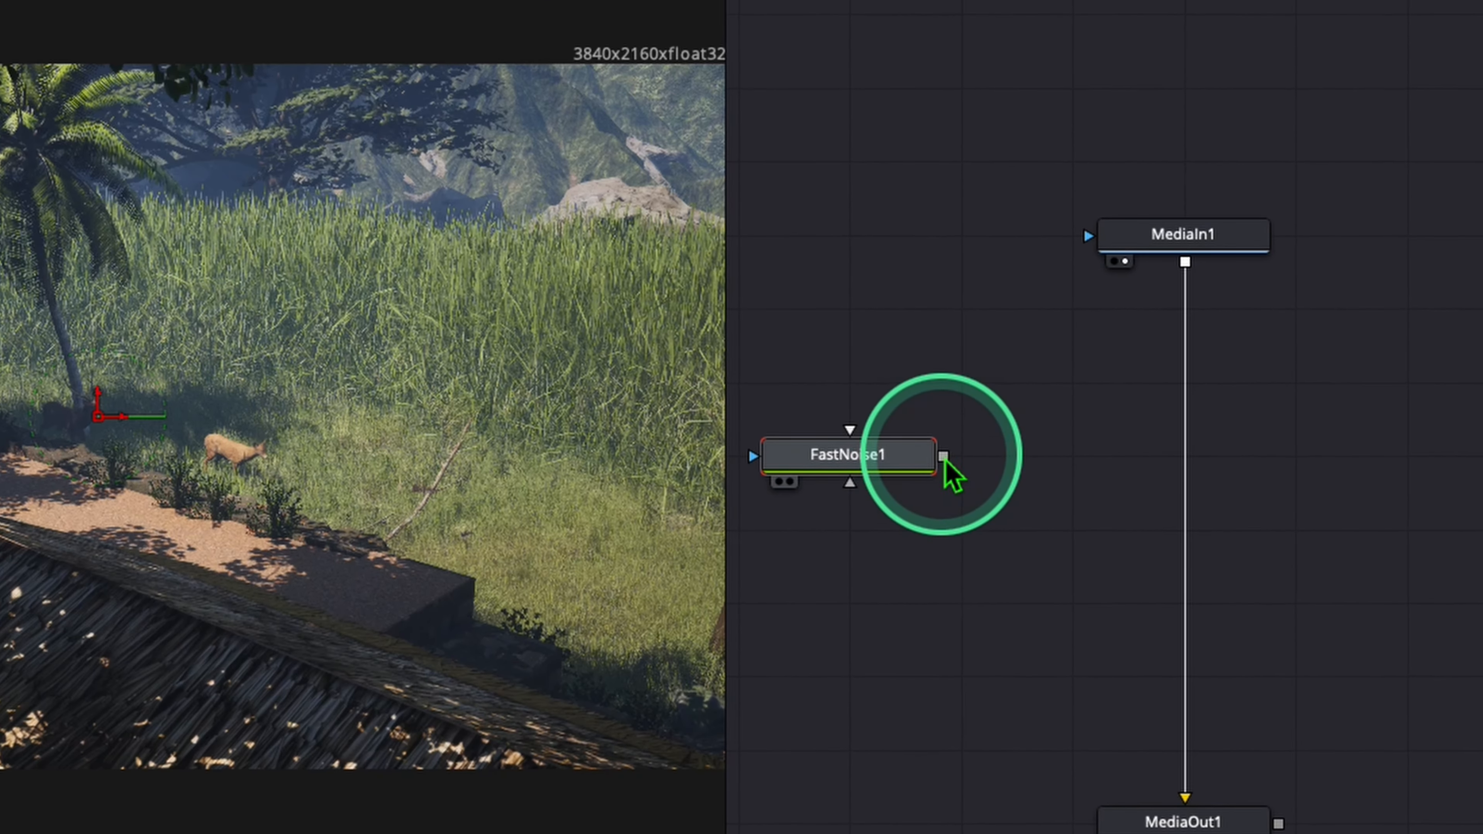
# Merge the FastNoise1 node over MediaIn1, ahead of MediaOut1, and select the resulting merge node.
pyautogui.moveTo(941, 457); pyautogui.dragTo(1190, 274)
pyautogui.click(1184, 456)
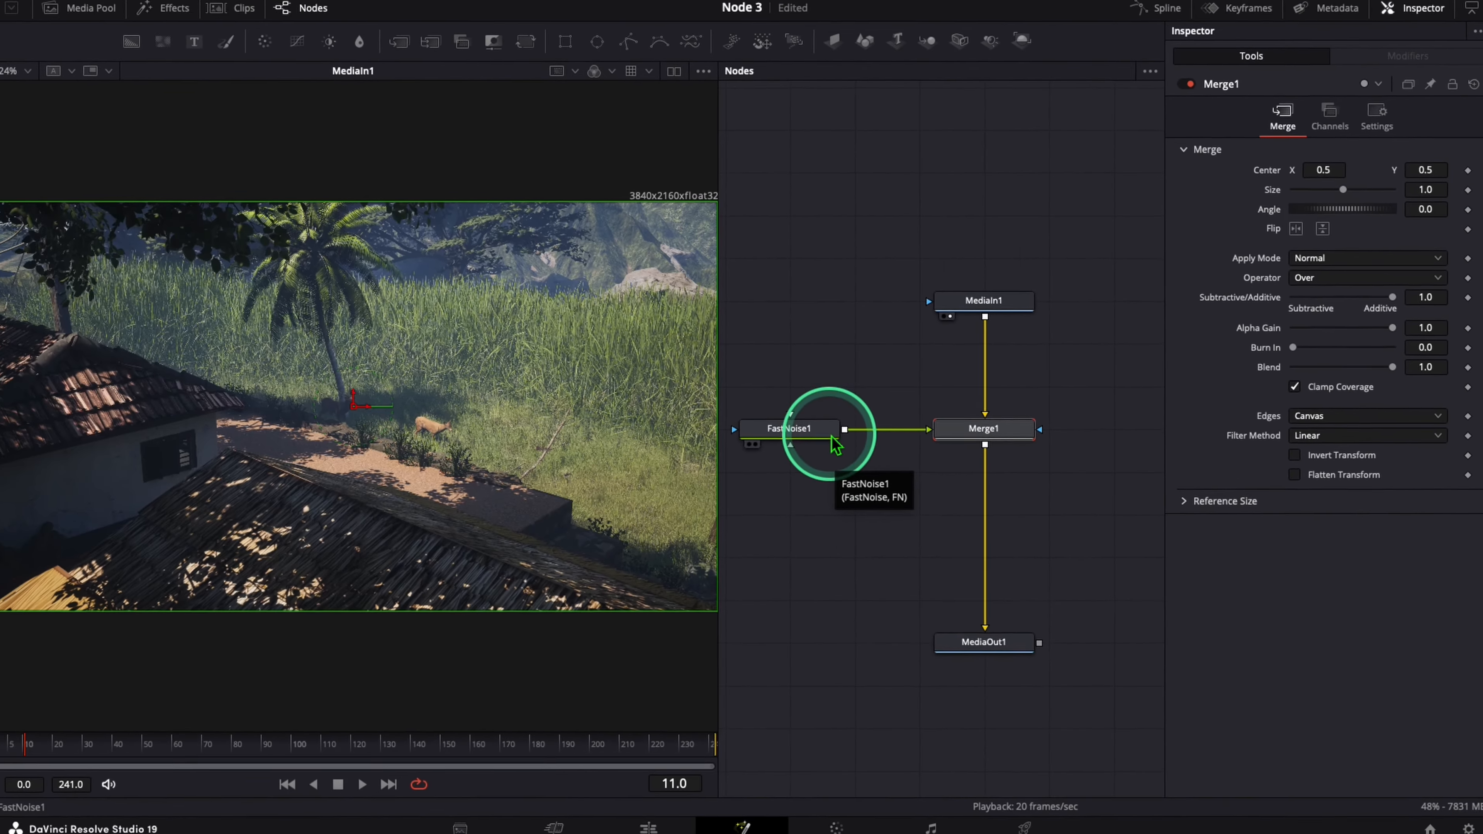
# Show MediaOut1 in the viewer and enlarge the noise overlay to a size of about 2.23, covering the whole frame.
pyautogui.moveTo(972, 643); pyautogui.dragTo(540, 496)
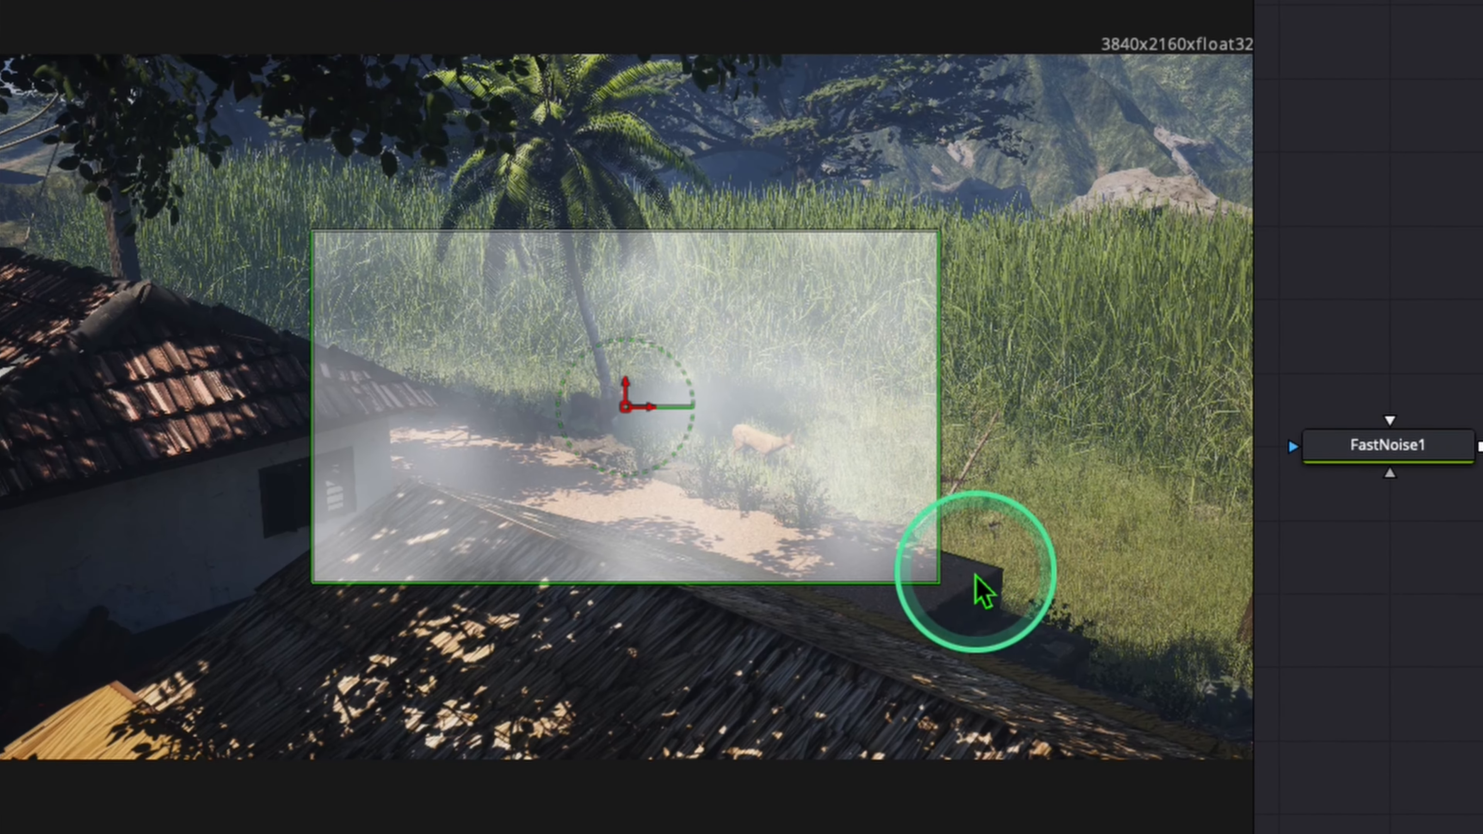
pyautogui.moveTo(939, 582); pyautogui.dragTo(1218, 809)
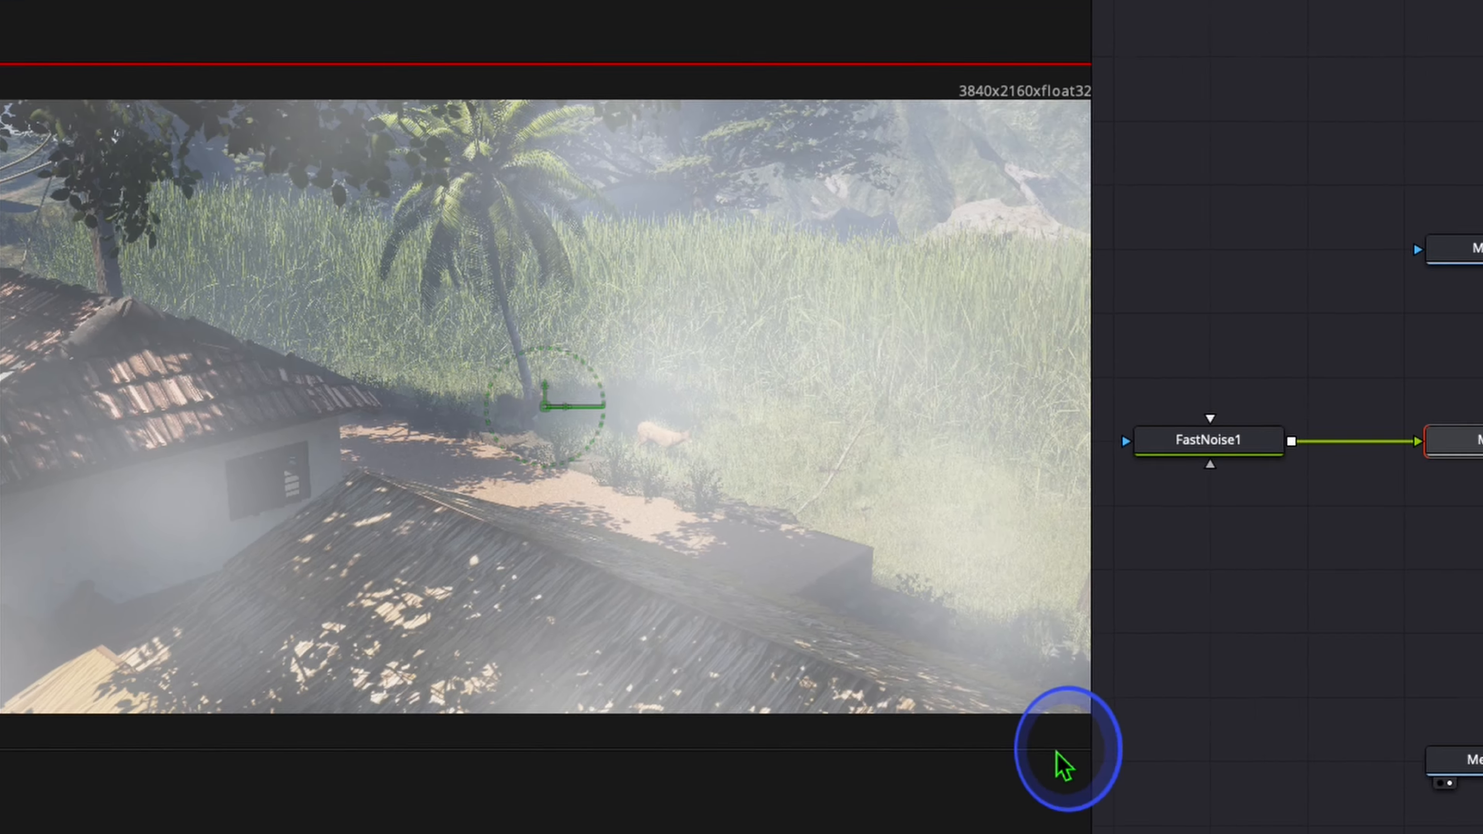
pyautogui.click(88, 740)
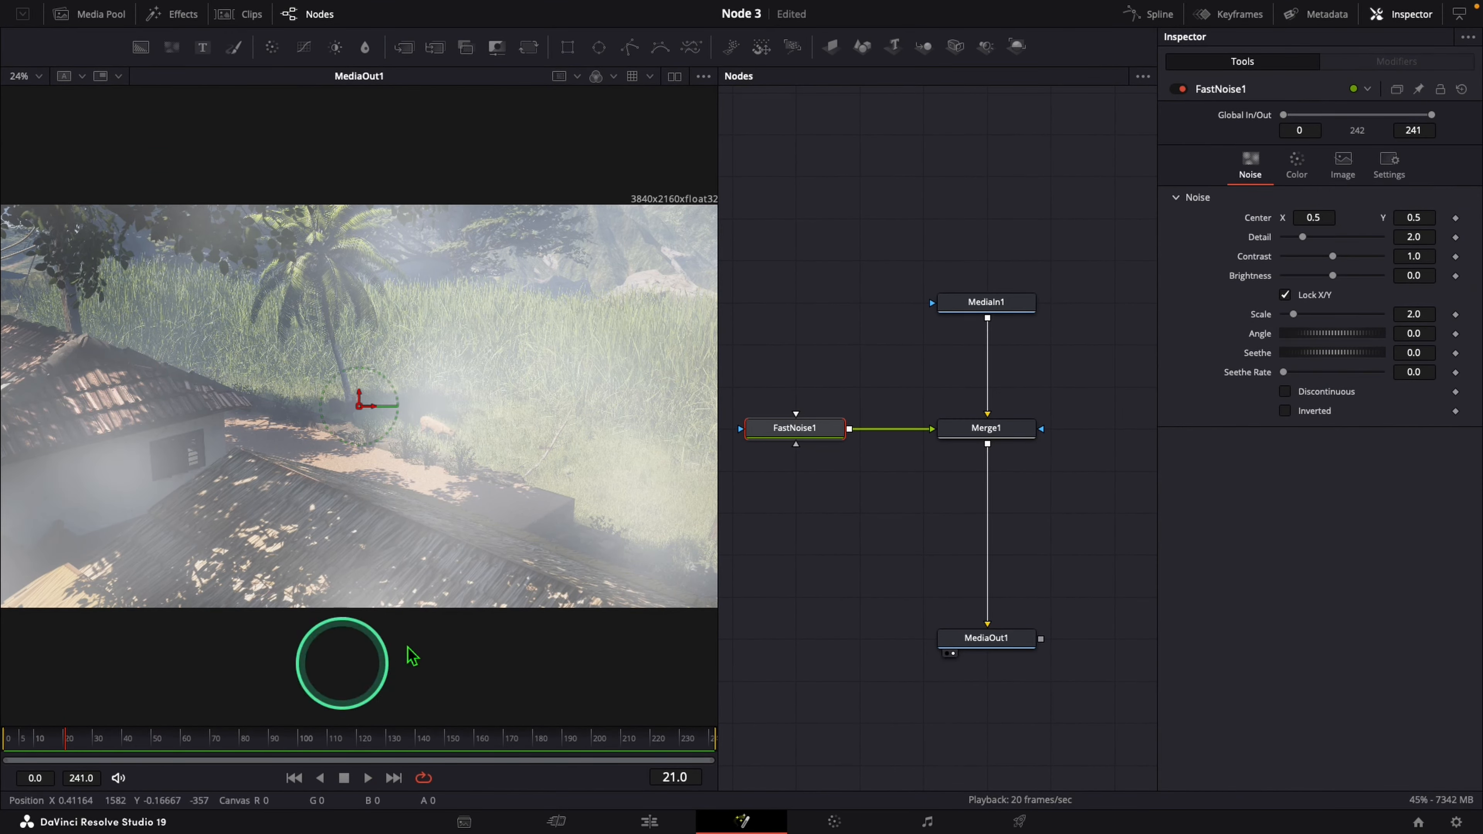
# Raise FastNoise1's Seethe Rate to about 0.205 and play back the animated fog.
pyautogui.click(795, 428)
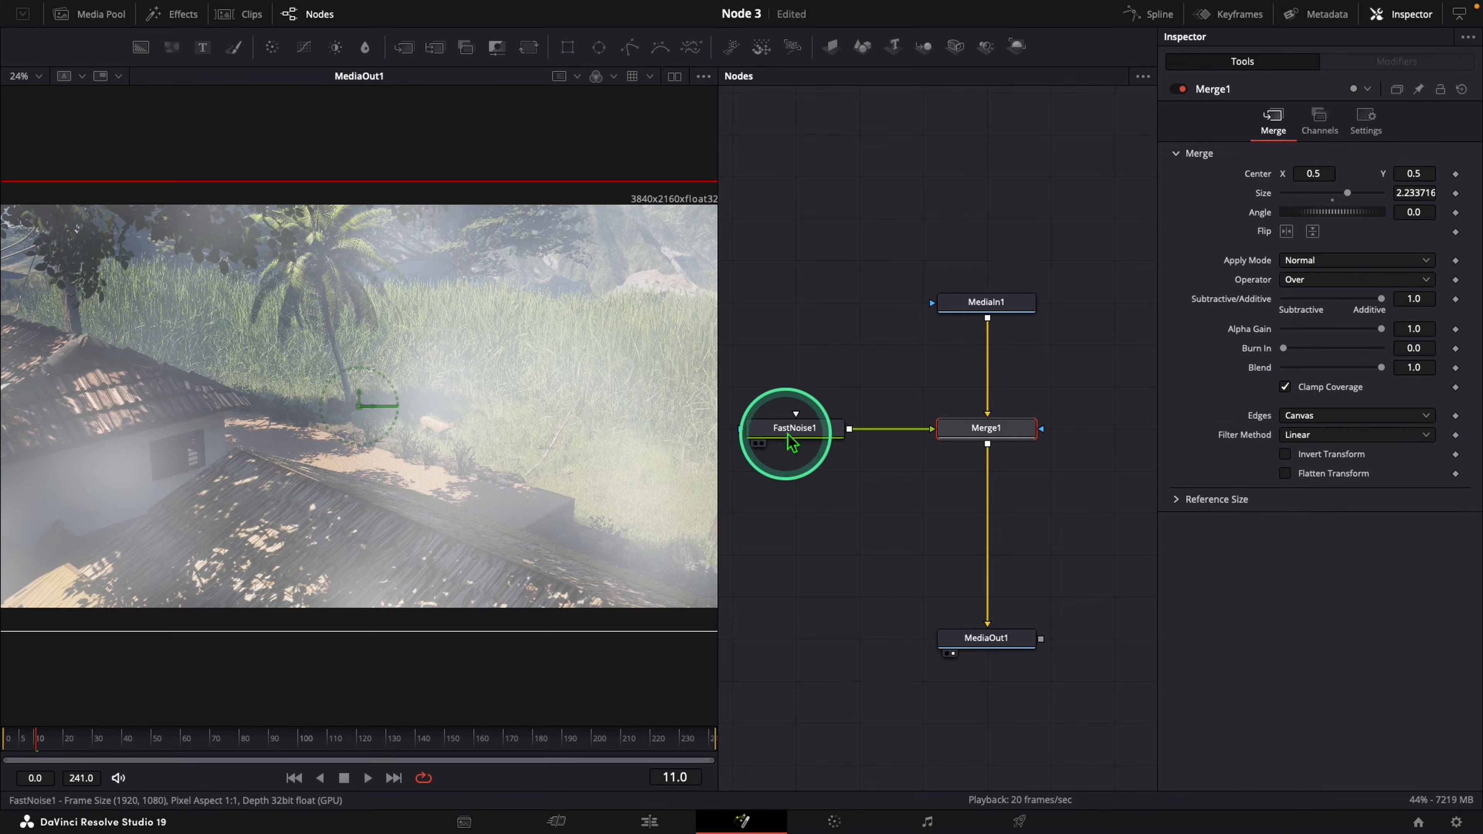
pyautogui.click(1009, 329)
pyautogui.moveTo(1284, 372); pyautogui.dragTo(1304, 375)
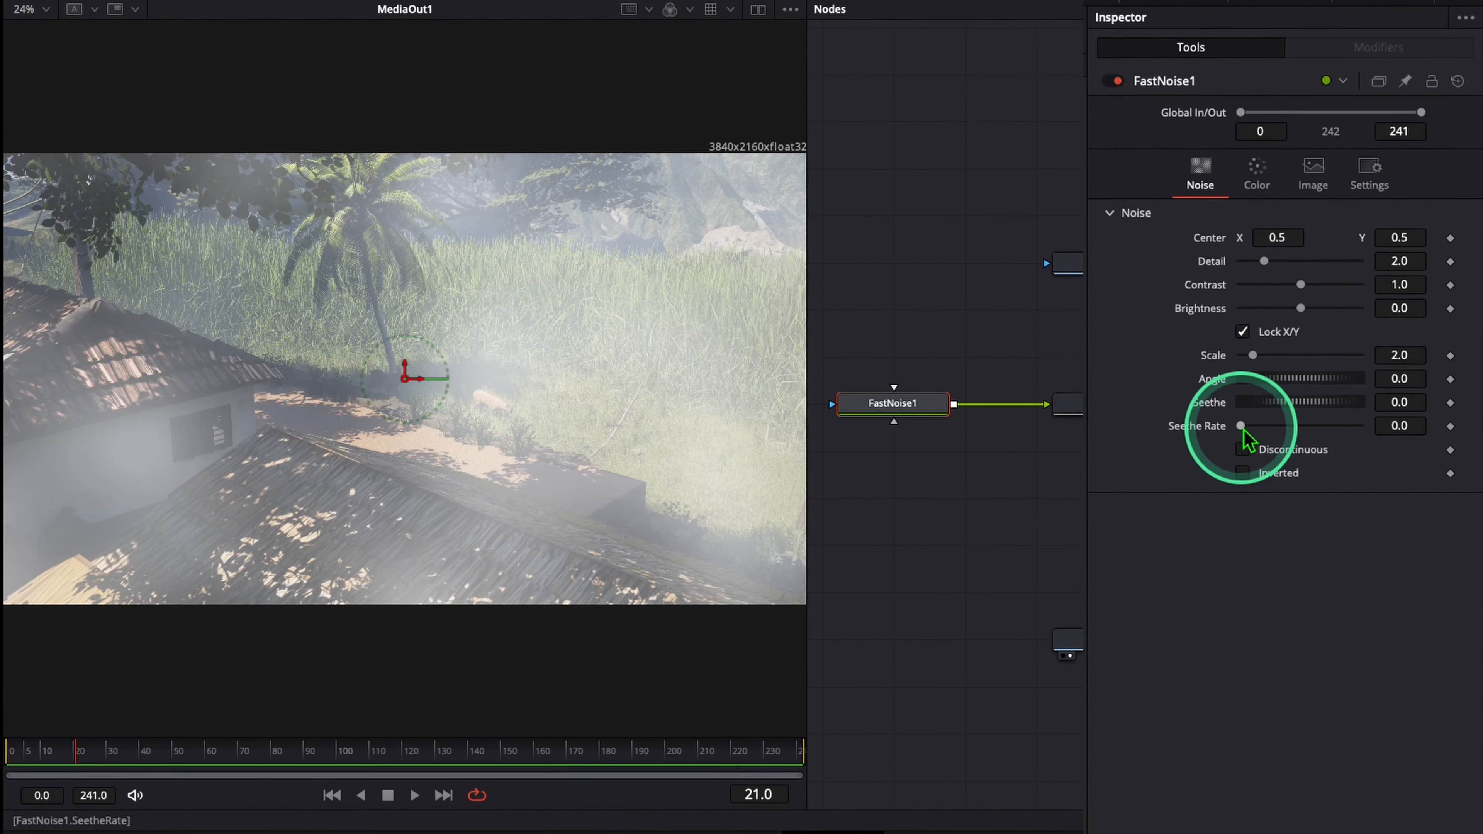
pyautogui.moveTo(1202, 524); pyautogui.dragTo(1205, 525)
pyautogui.press('space')
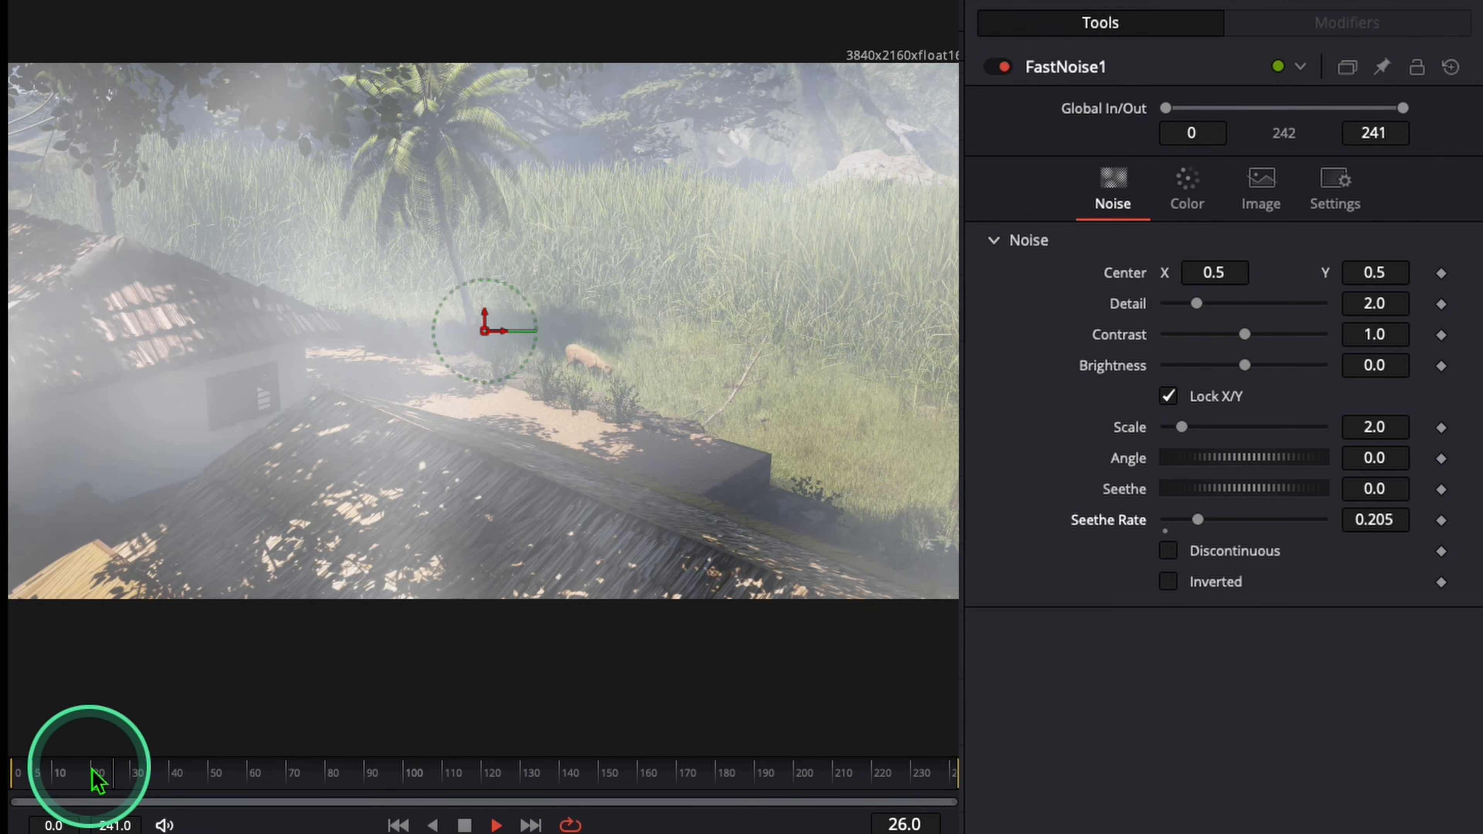
pyautogui.press('space')
# Lower FastNoise1's Seethe Rate to about 0.102 and play the clip from around frame 20.
pyautogui.moveTo(1202, 523); pyautogui.dragTo(1186, 523)
pyautogui.click(111, 777)
pyautogui.press('space')
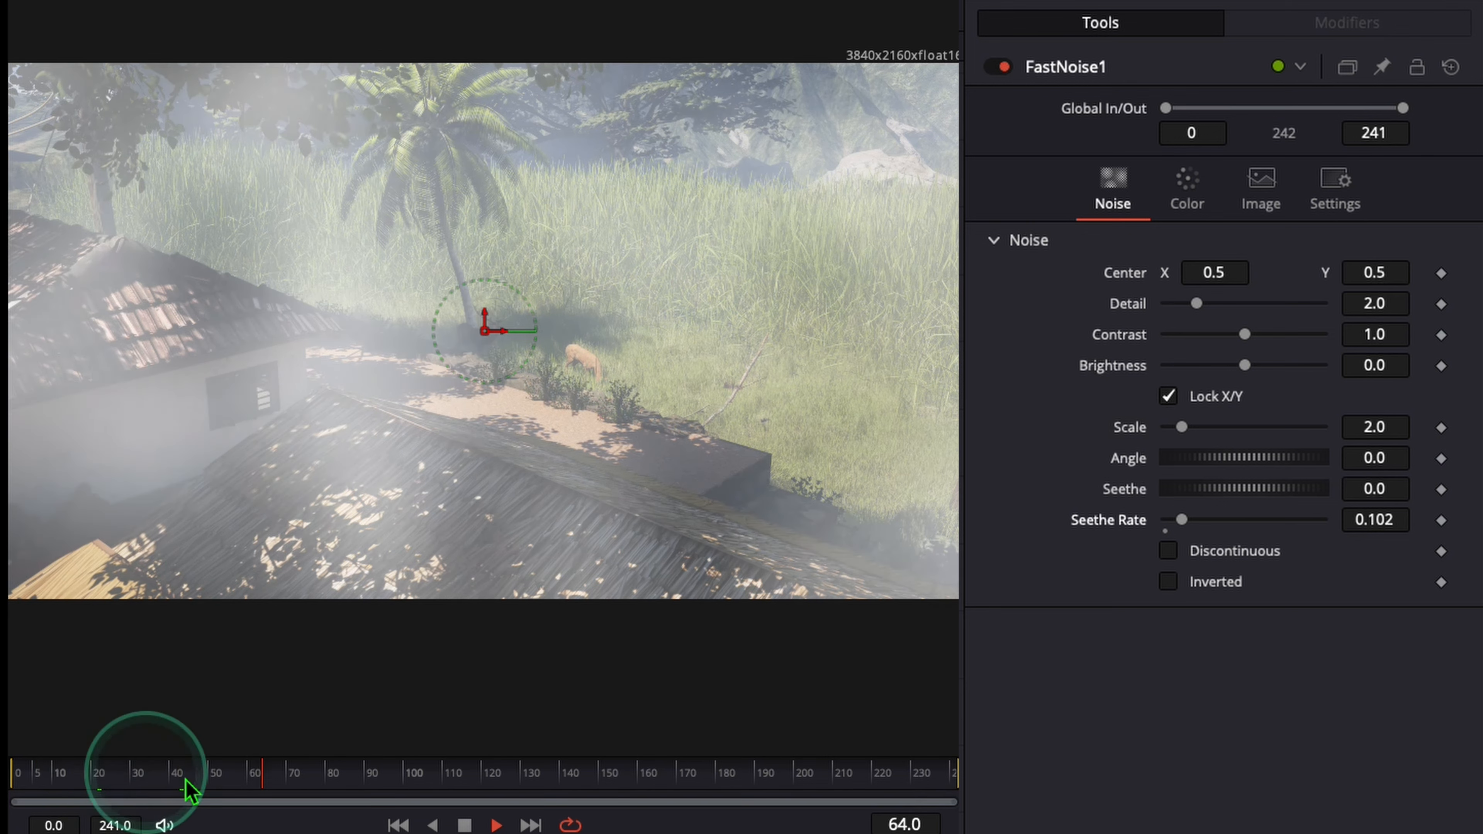
pyautogui.press('space')
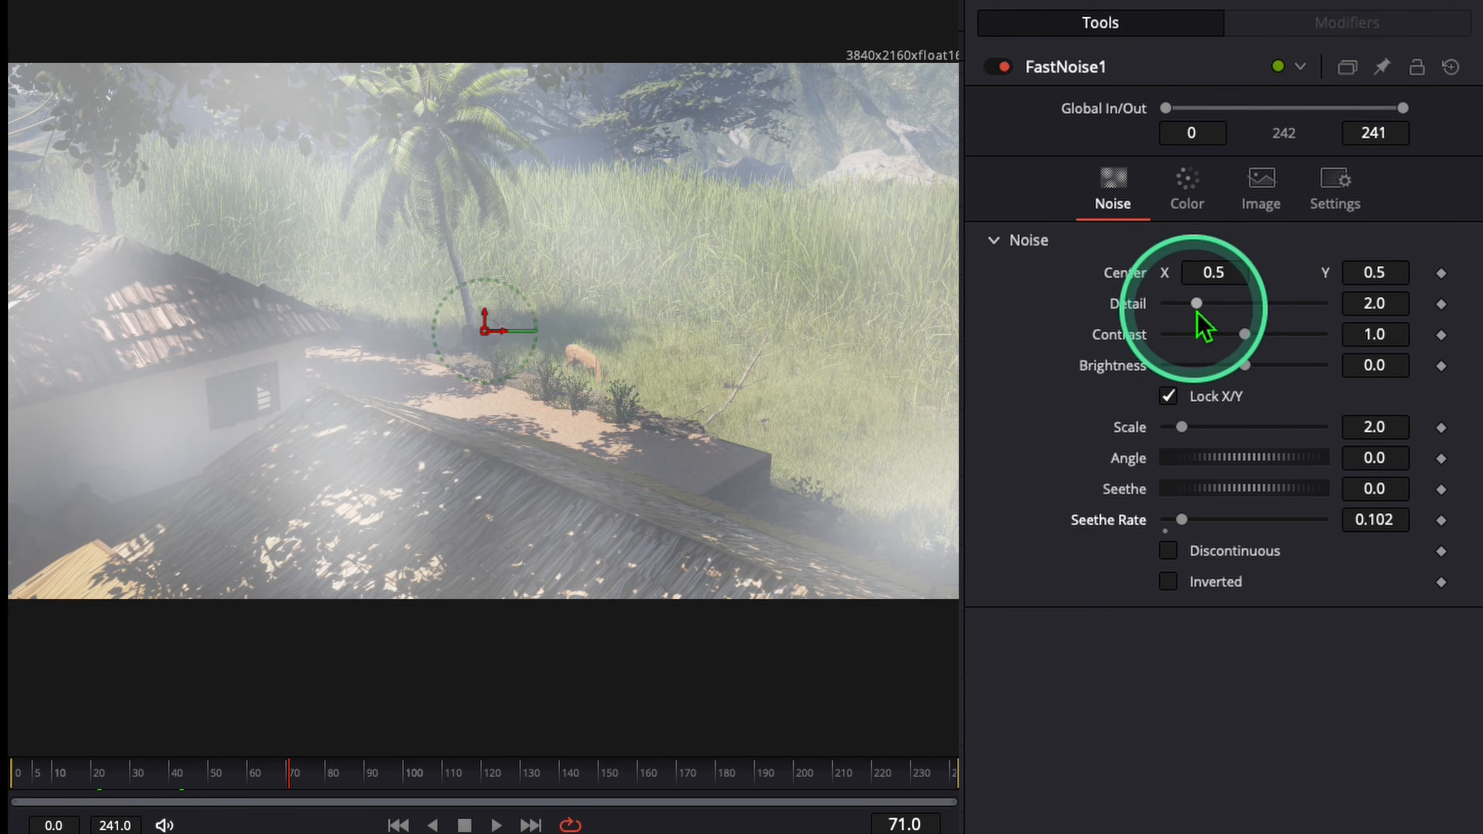
# Set FastNoise1's Detail to 3.54, Contrast to 1.44, Brightness to -0.12, Scale to 1.26, Angle to 47 and Seethe to 0.167, and preview the fog.
pyautogui.moveTo(1204, 305); pyautogui.dragTo(1233, 359)
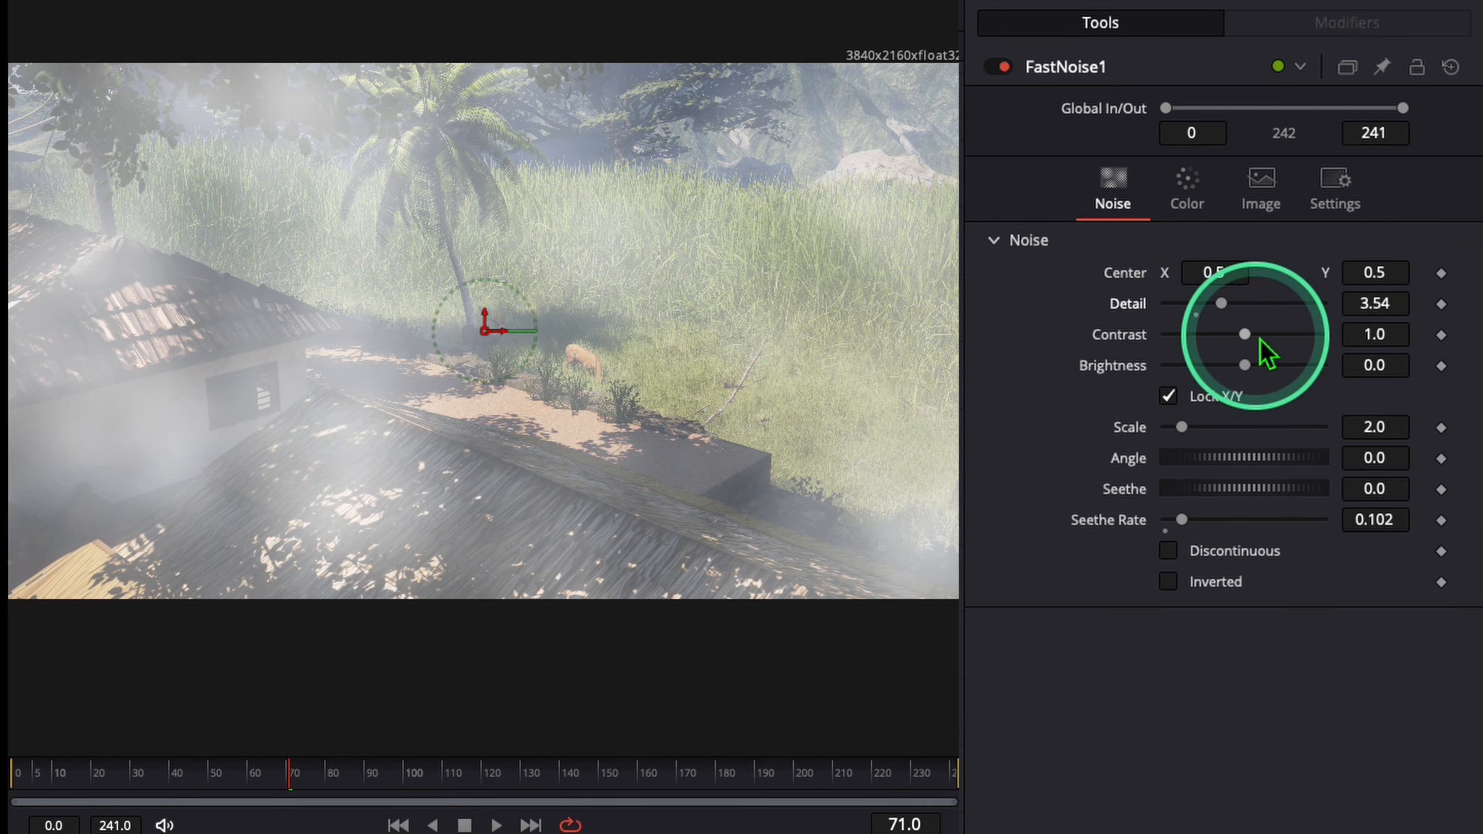
pyautogui.moveTo(1244, 335); pyautogui.dragTo(1235, 365)
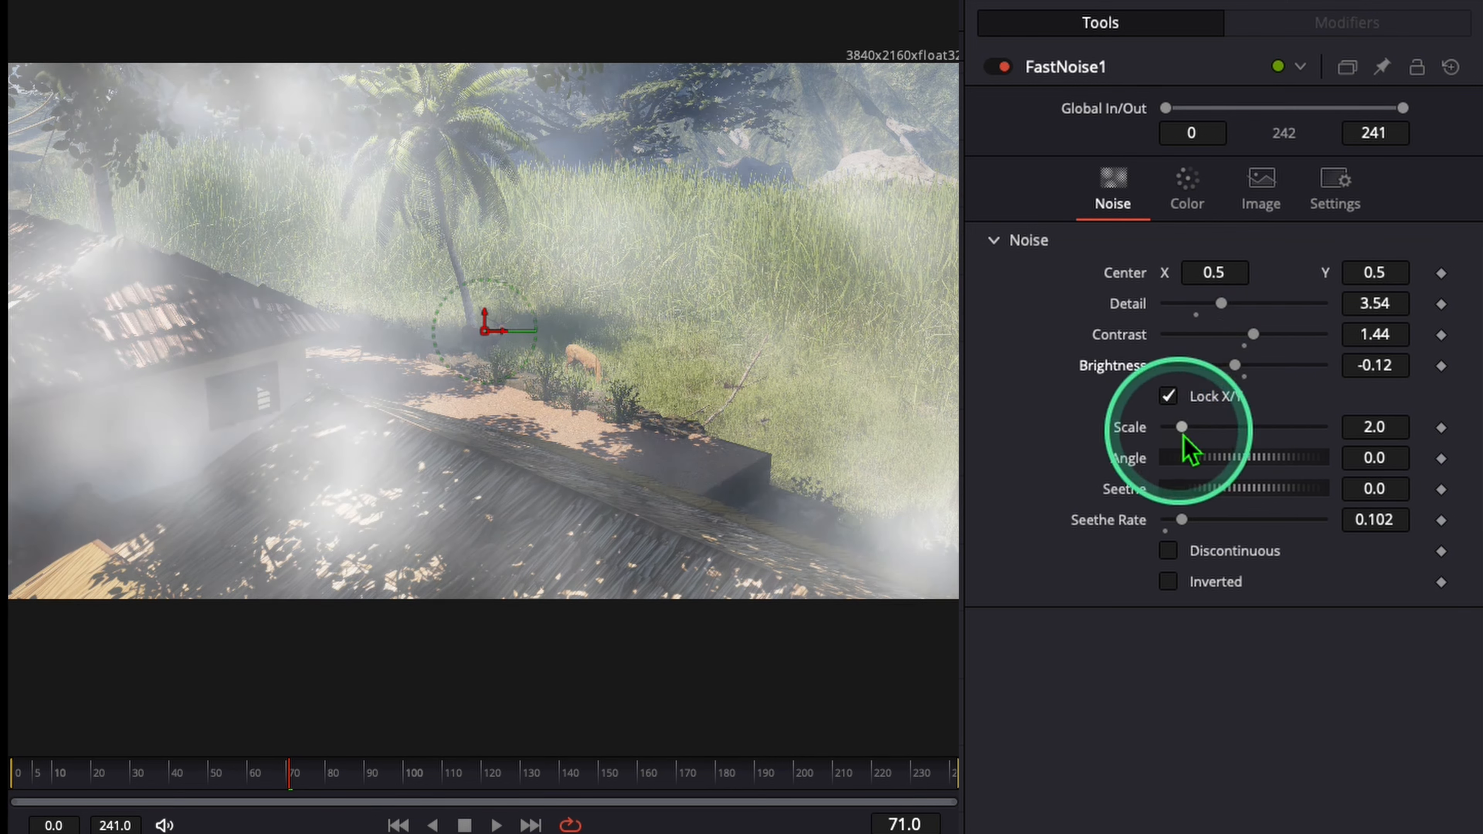
pyautogui.moveTo(1183, 437); pyautogui.dragTo(1252, 536)
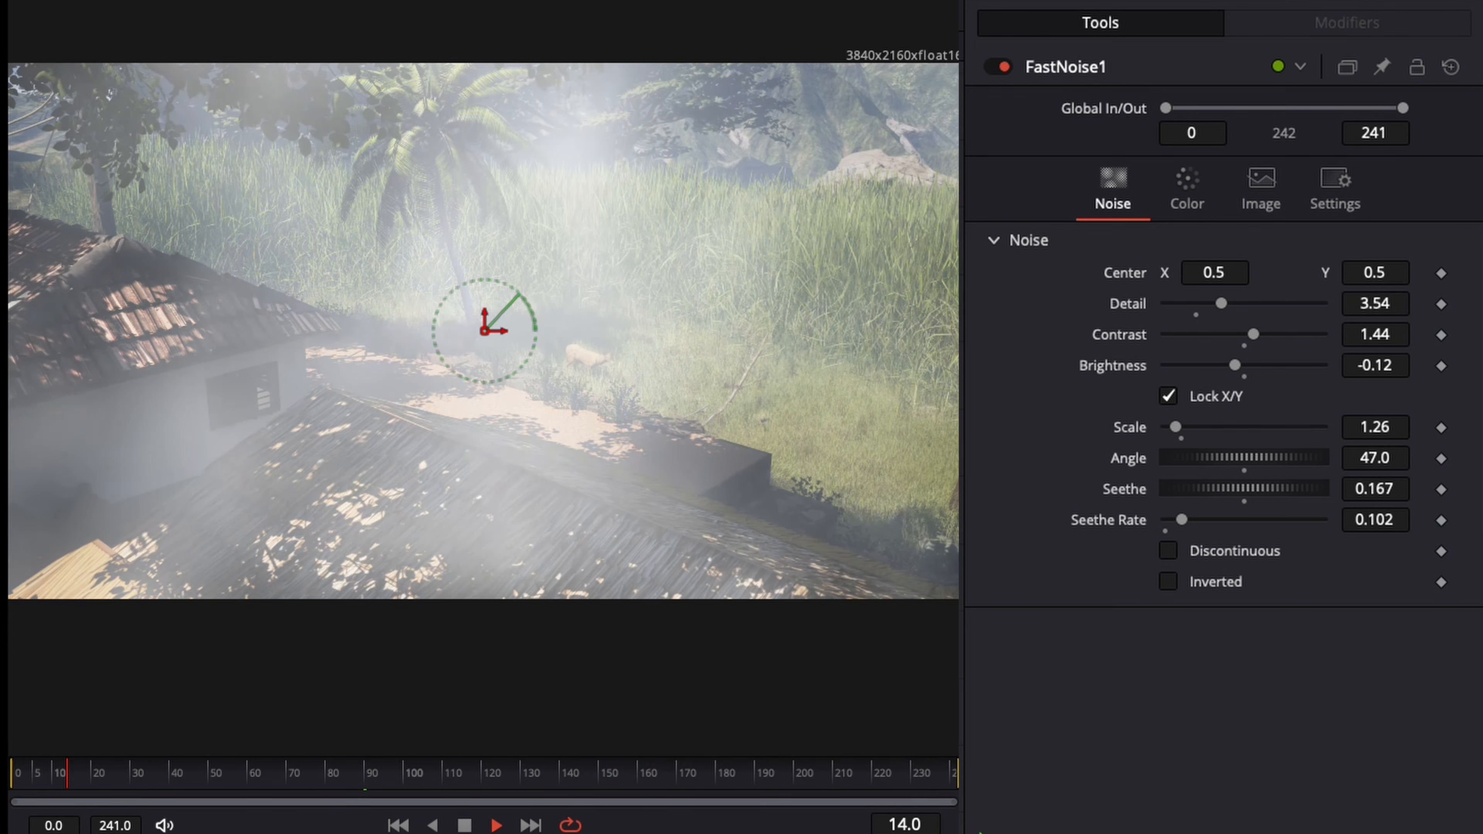
pyautogui.press('space')
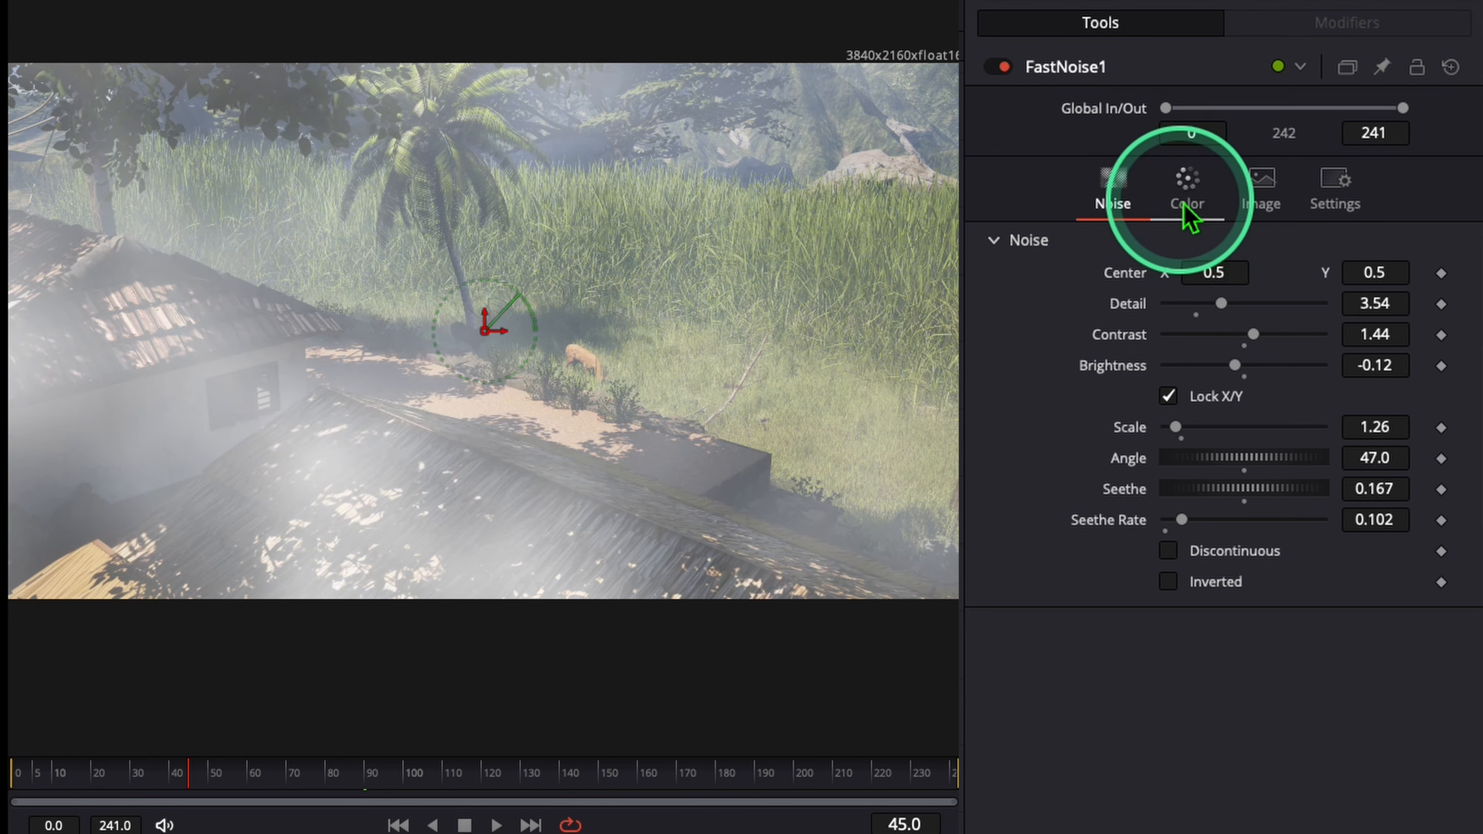
# Tint FastNoise1's Color 1 with Blue 0.102 and Green 0.047, and play the clip from the start.
pyautogui.click(1188, 192)
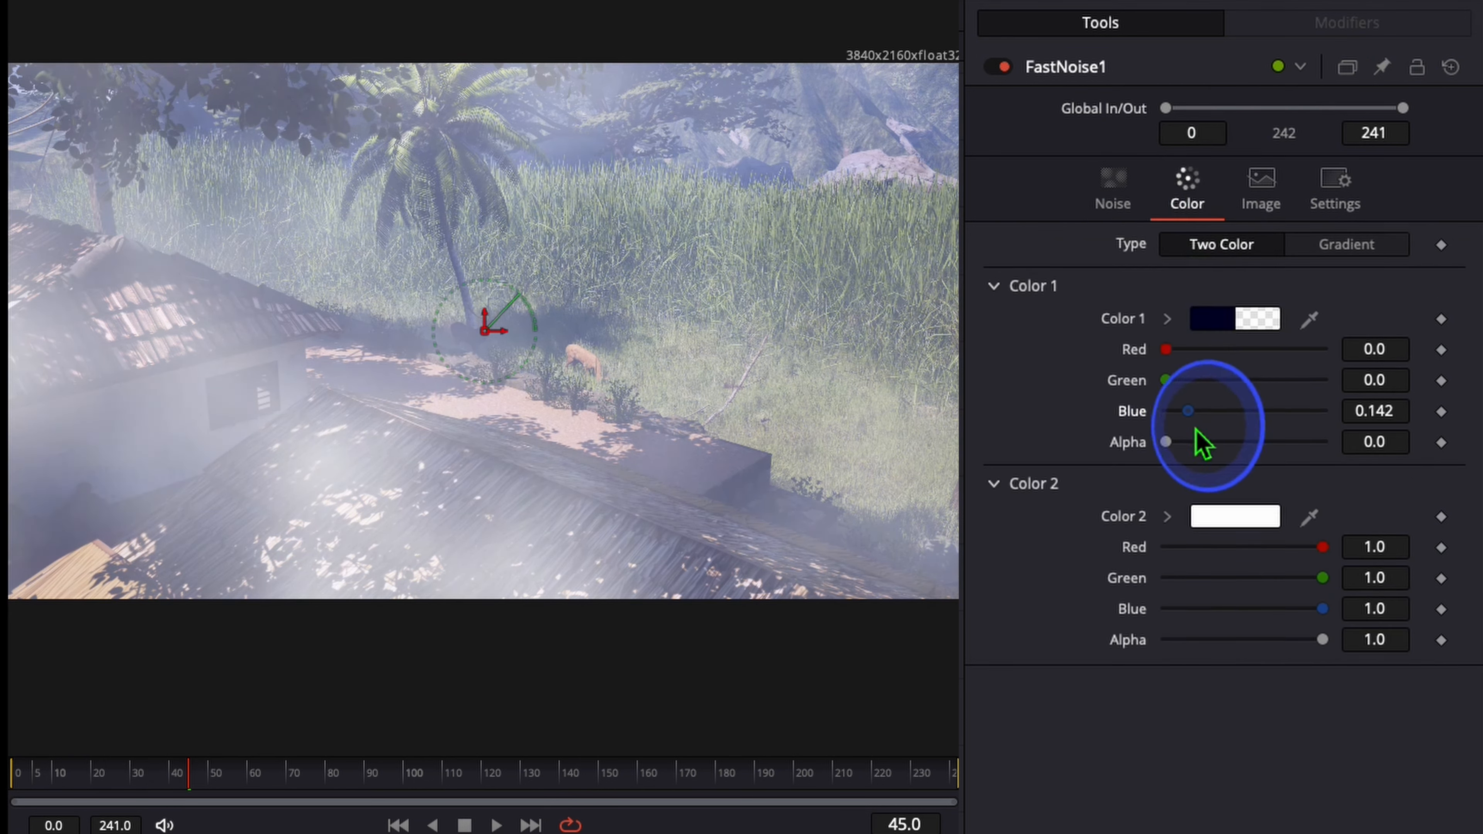
pyautogui.moveTo(1187, 424); pyautogui.dragTo(1171, 384)
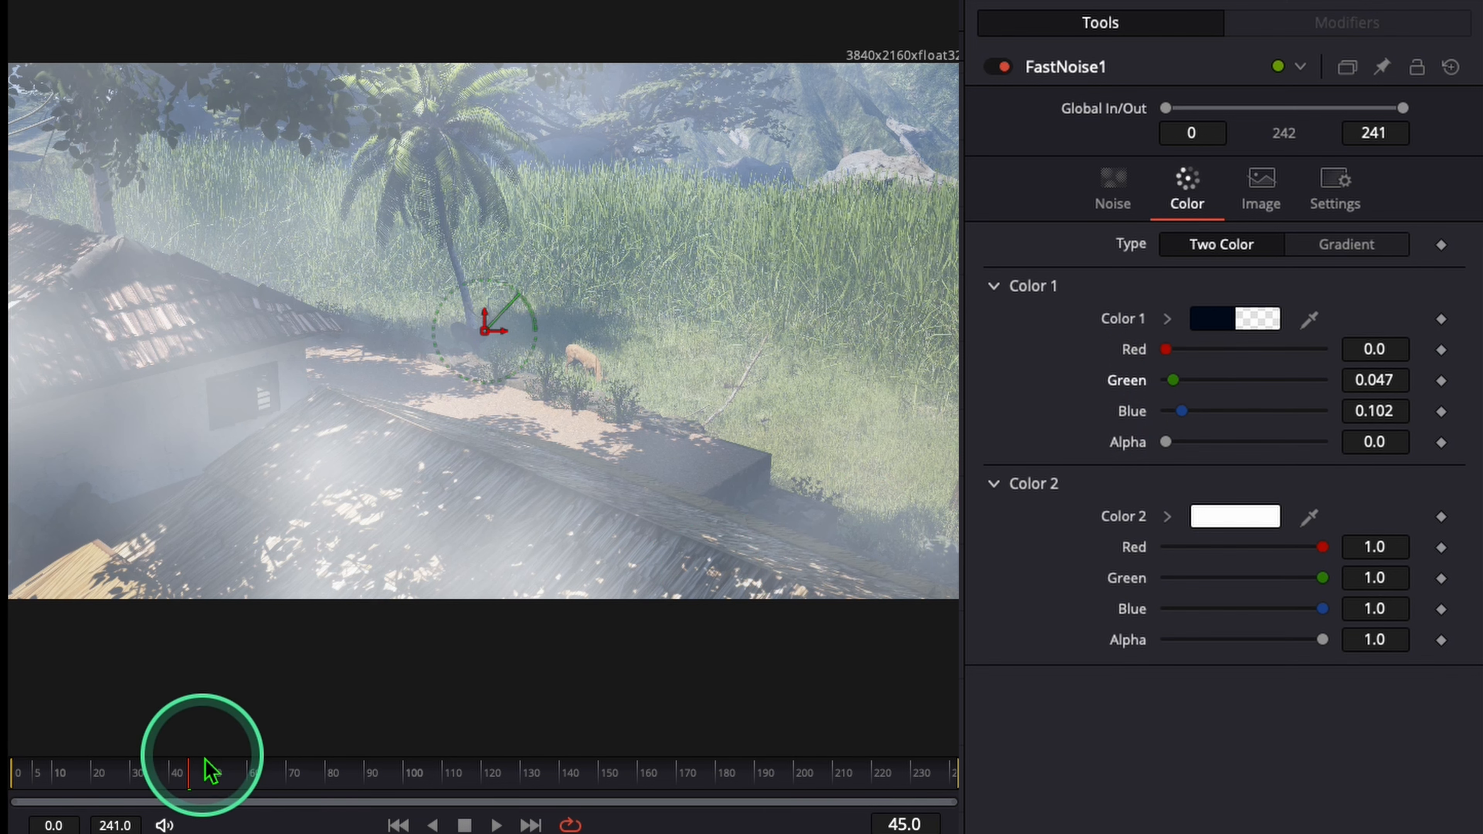
pyautogui.moveTo(21, 785); pyautogui.dragTo(10, 784)
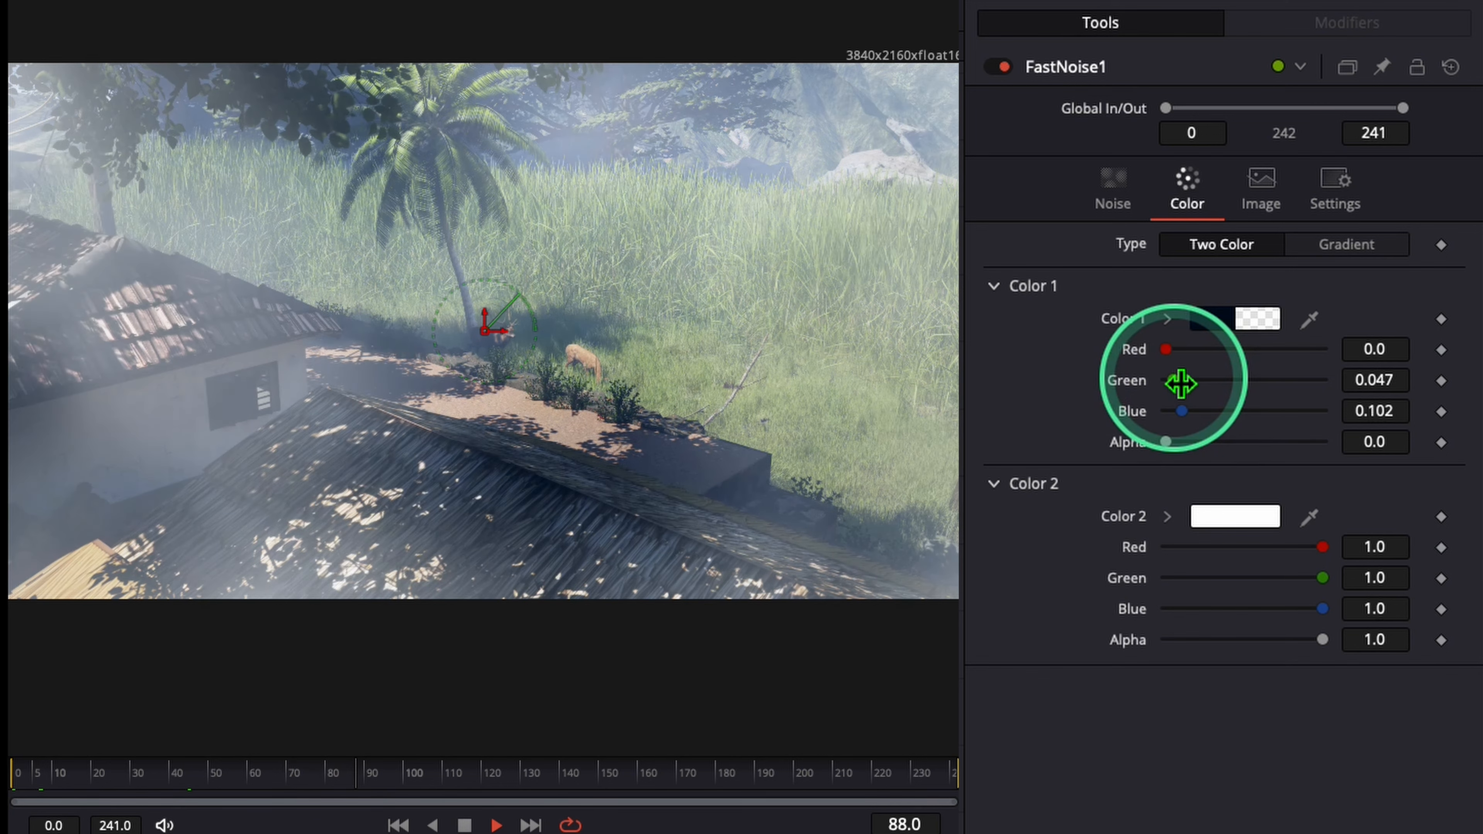
# At frame 127, set FastNoise1's Color 1 Blue to 1.0 and raise its Green for a strong cyan tint.
pyautogui.moveTo(1179, 381); pyautogui.dragTo(1212, 420)
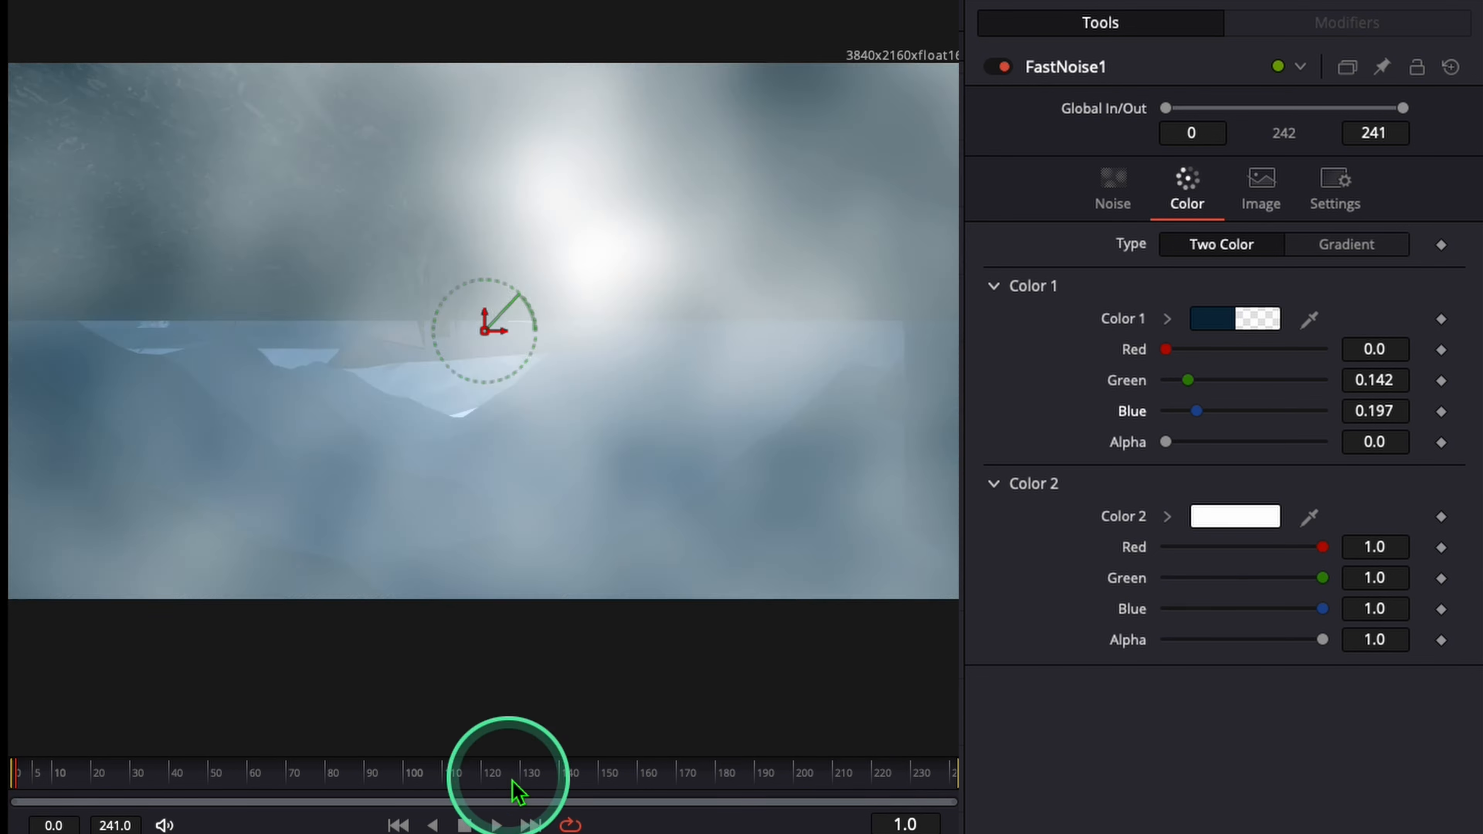
pyautogui.click(509, 772)
pyautogui.moveTo(1204, 413); pyautogui.dragTo(1454, 429)
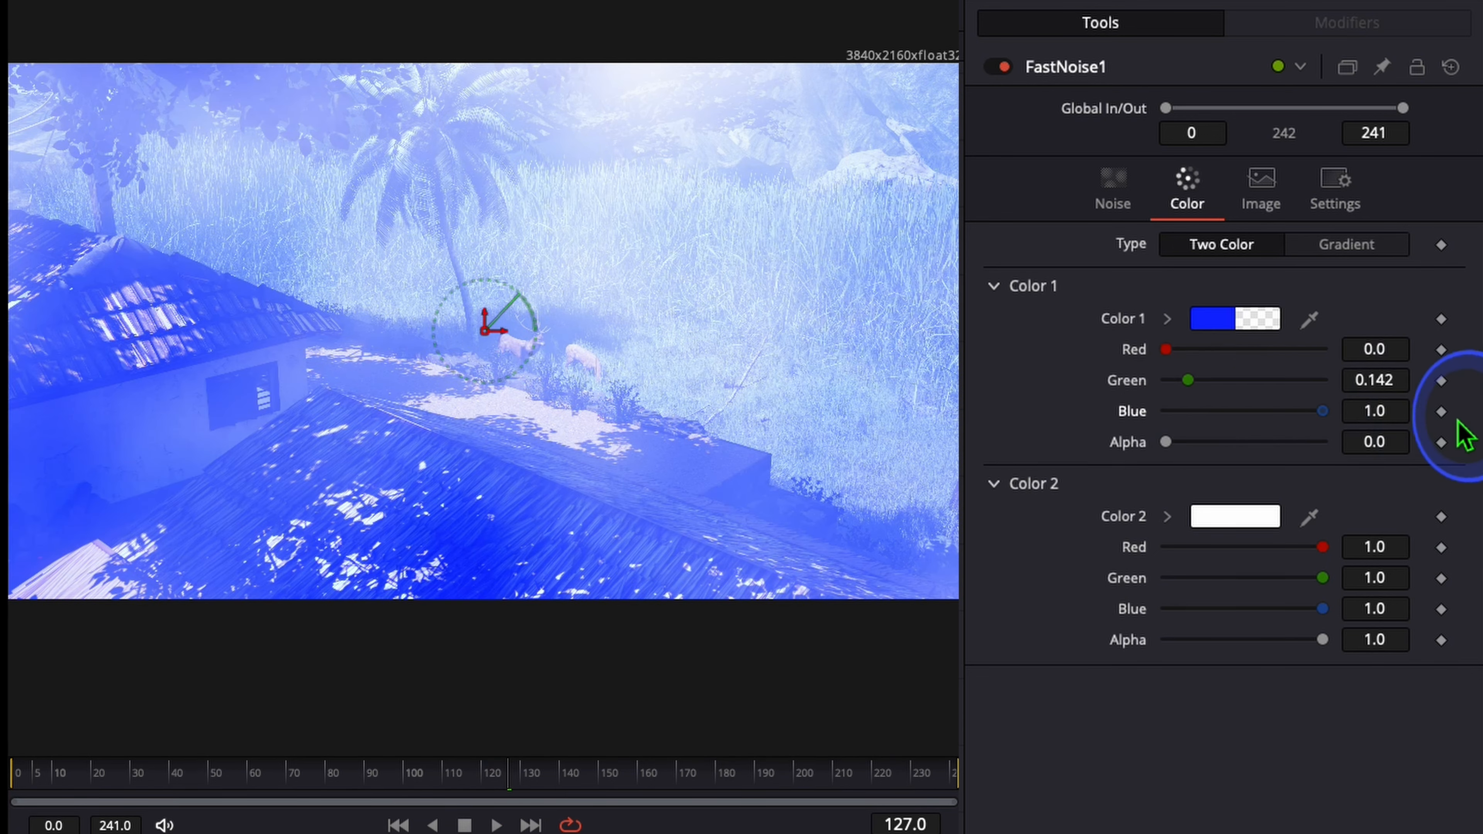
pyautogui.moveTo(1195, 386); pyautogui.dragTo(1271, 390)
# Lower Merge1's Blend to about 0.291 to soften the tinted noise over the village clip.
pyautogui.click(1369, 365)
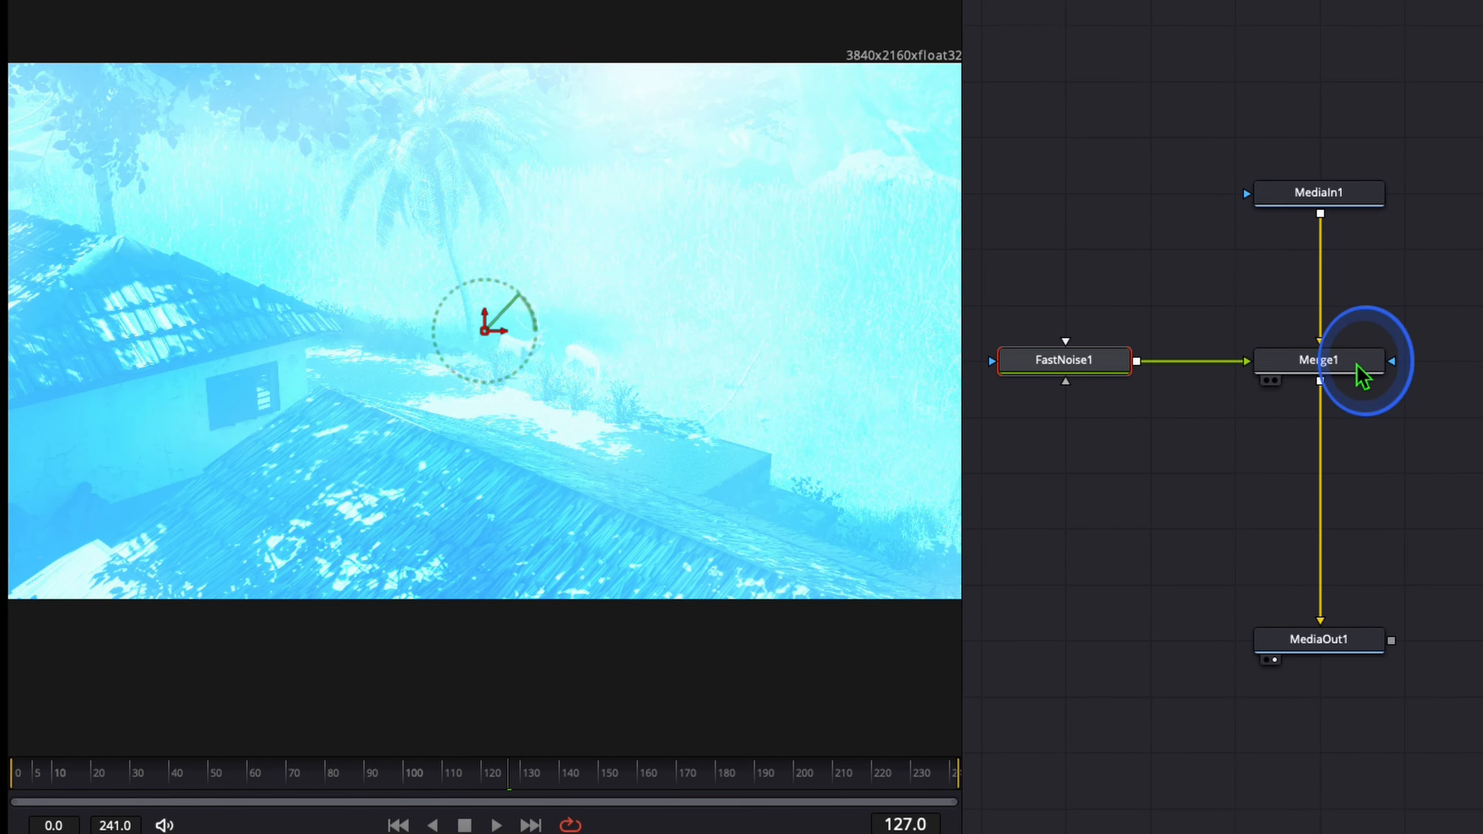
pyautogui.click(1218, 292)
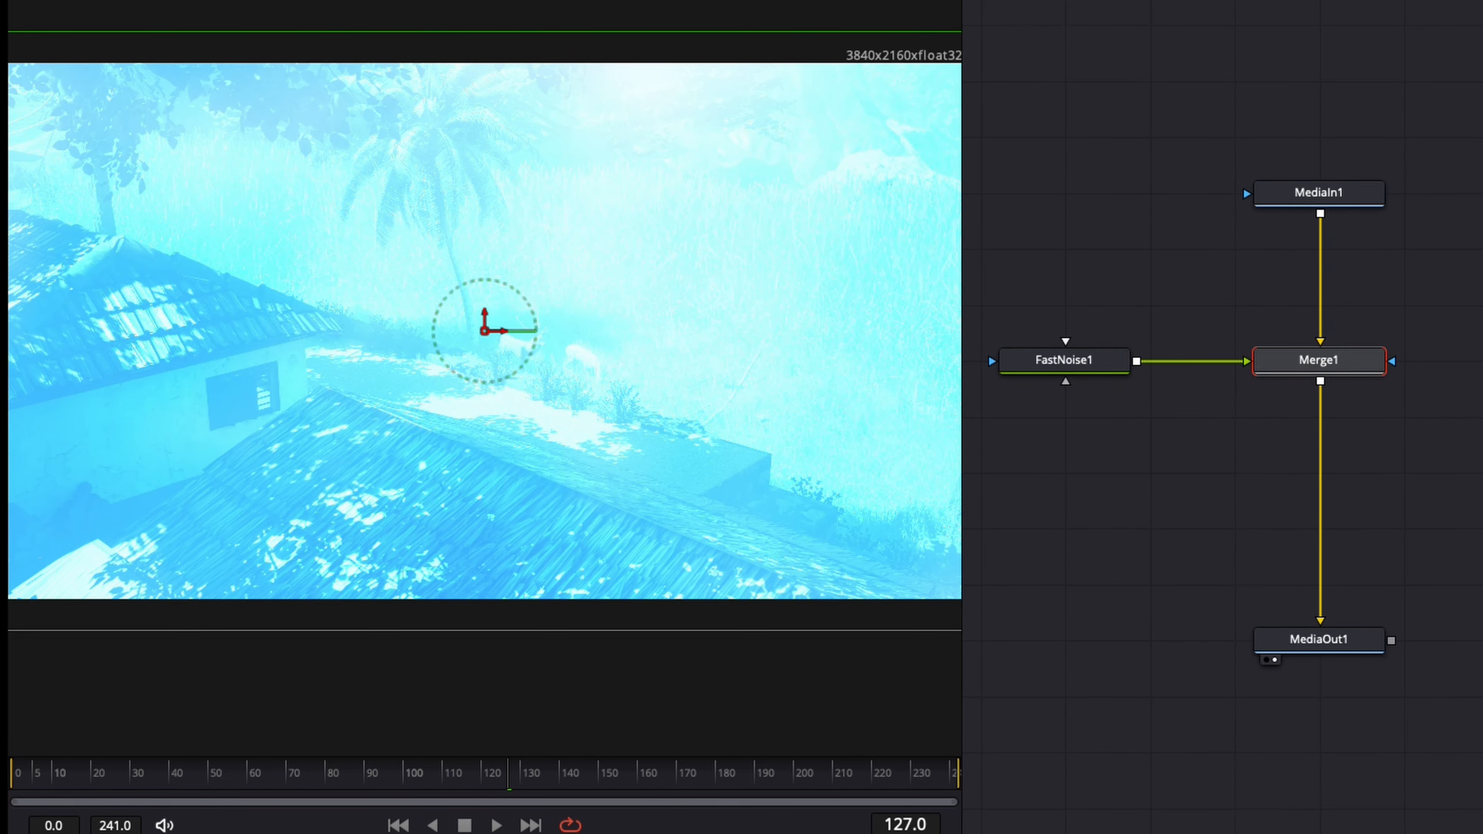
pyautogui.click(1322, 513)
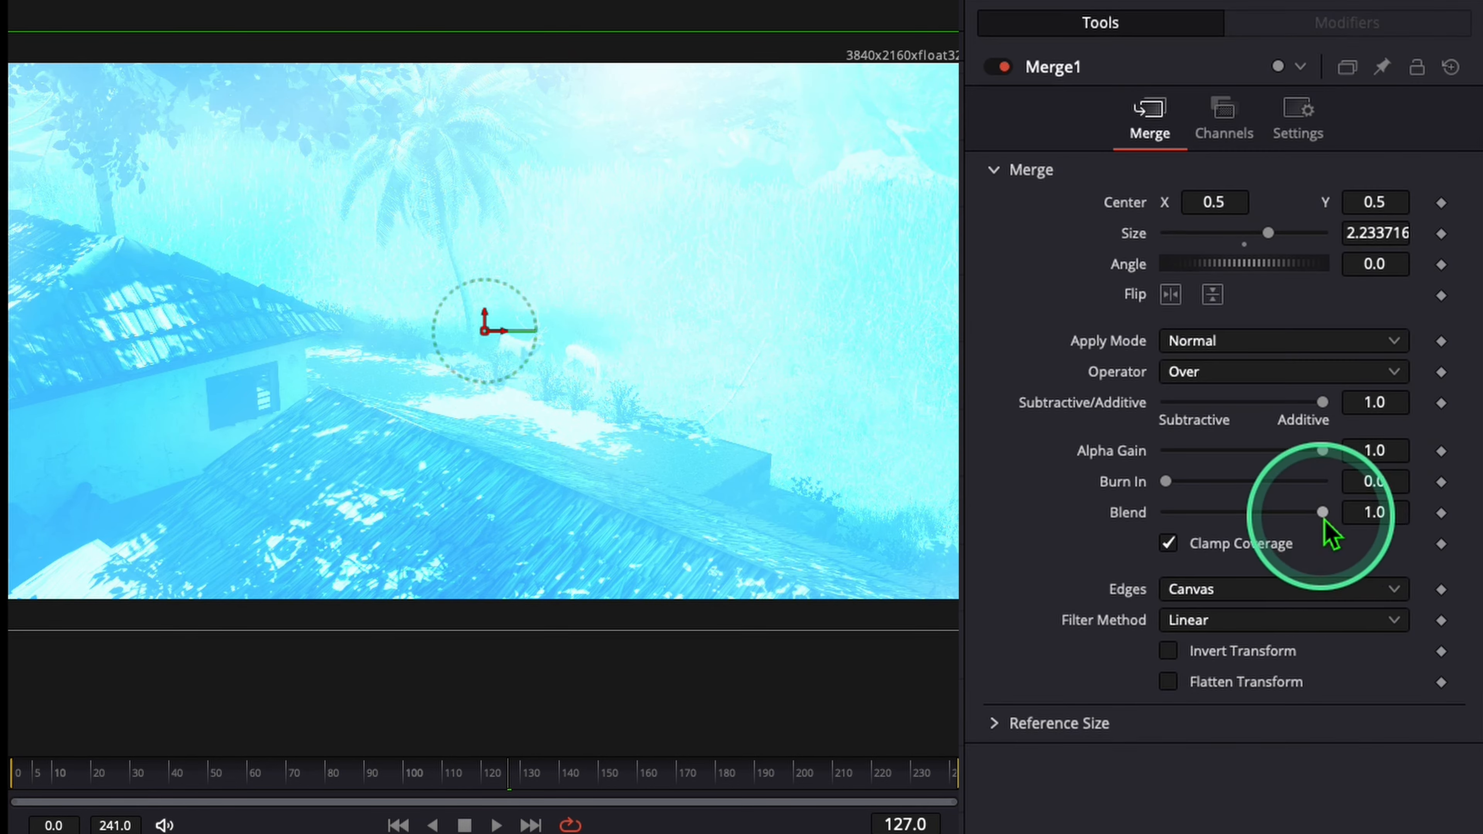
pyautogui.moveTo(1324, 519); pyautogui.dragTo(1212, 522)
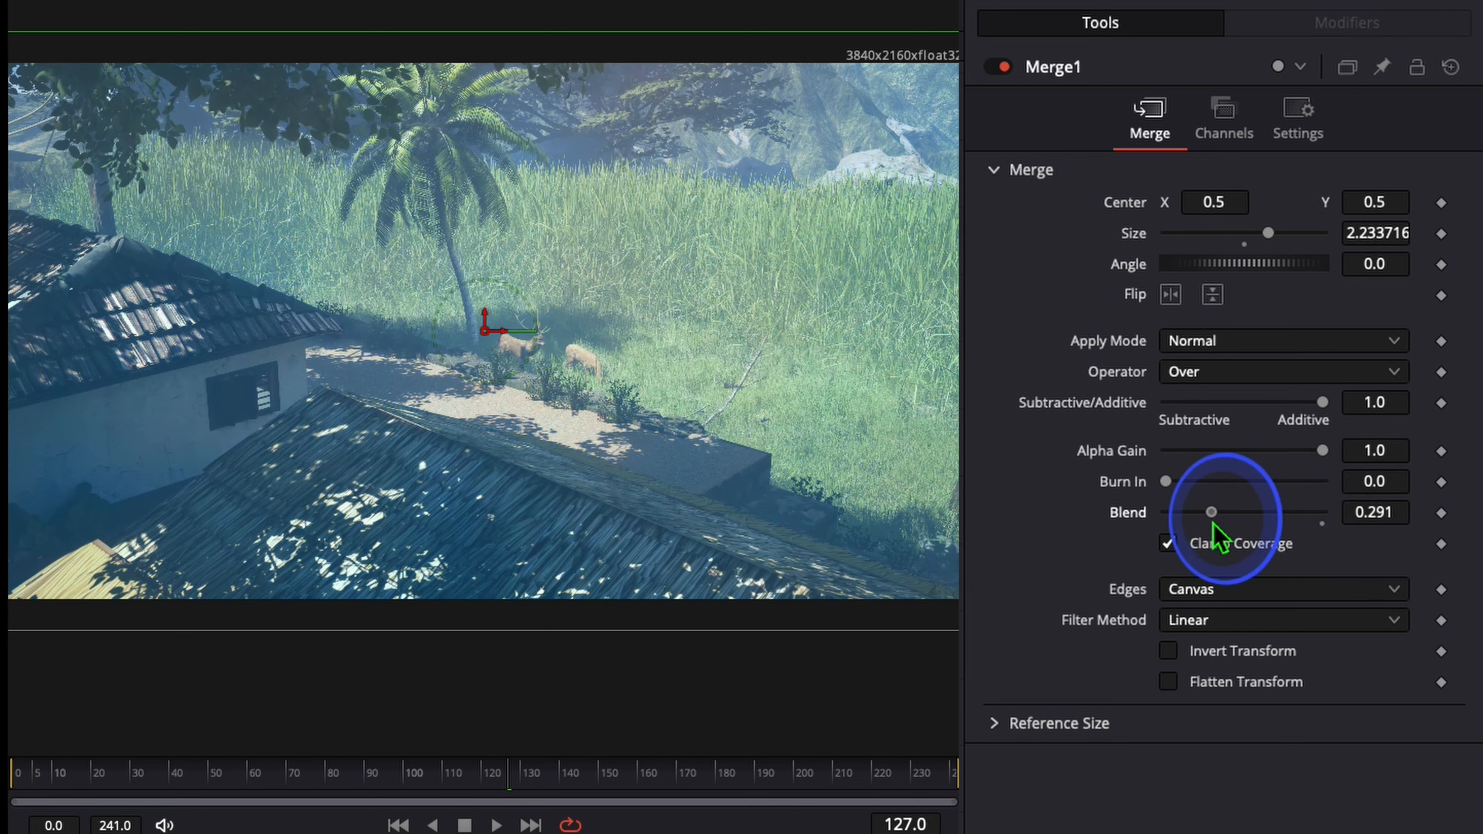
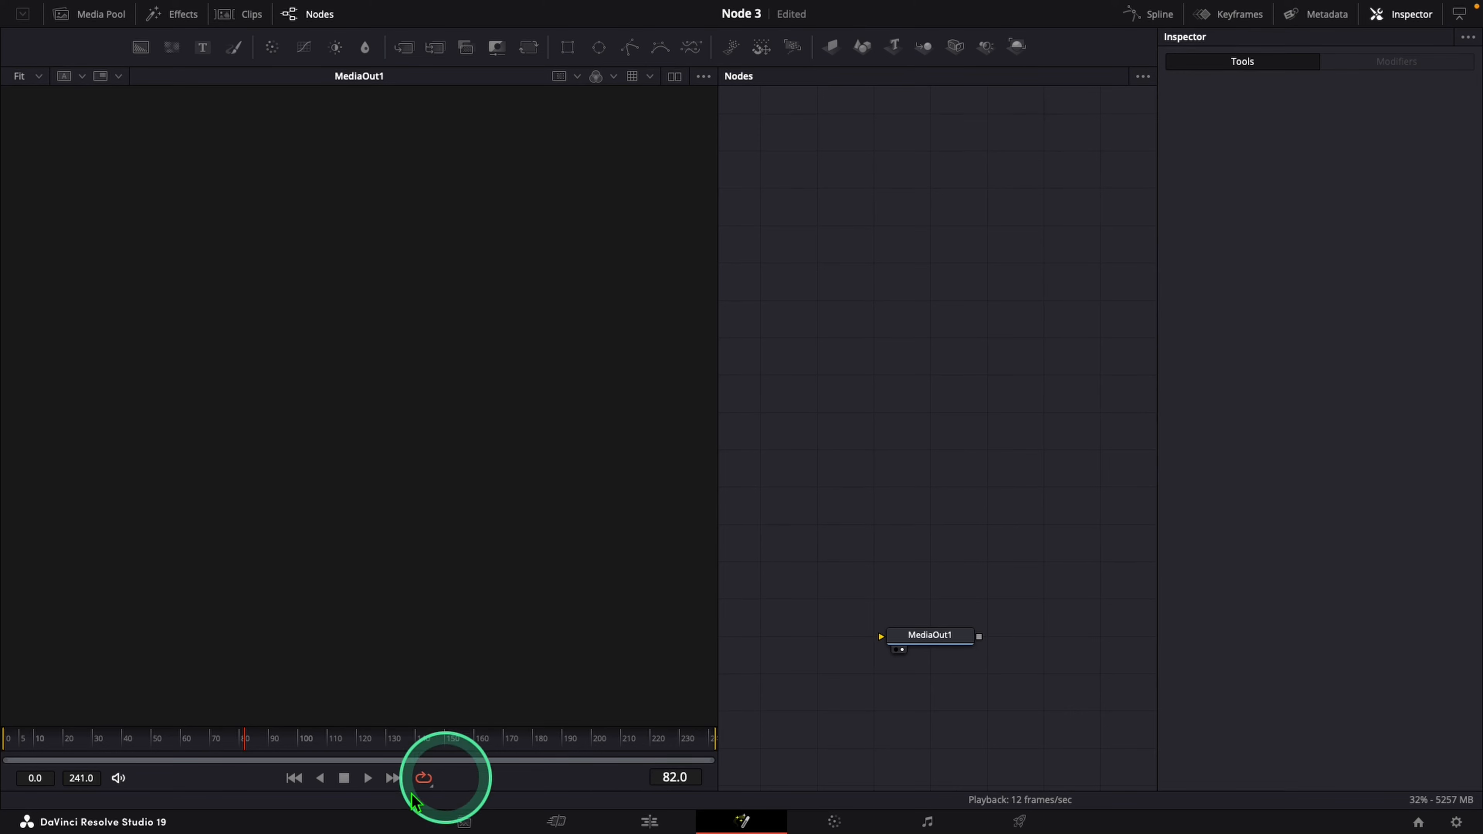
# Add the water image pexels-fotios-photos-734973.jpg from the media pool to the node graph and connect it to MediaOut1.
pyautogui.click(112, 17)
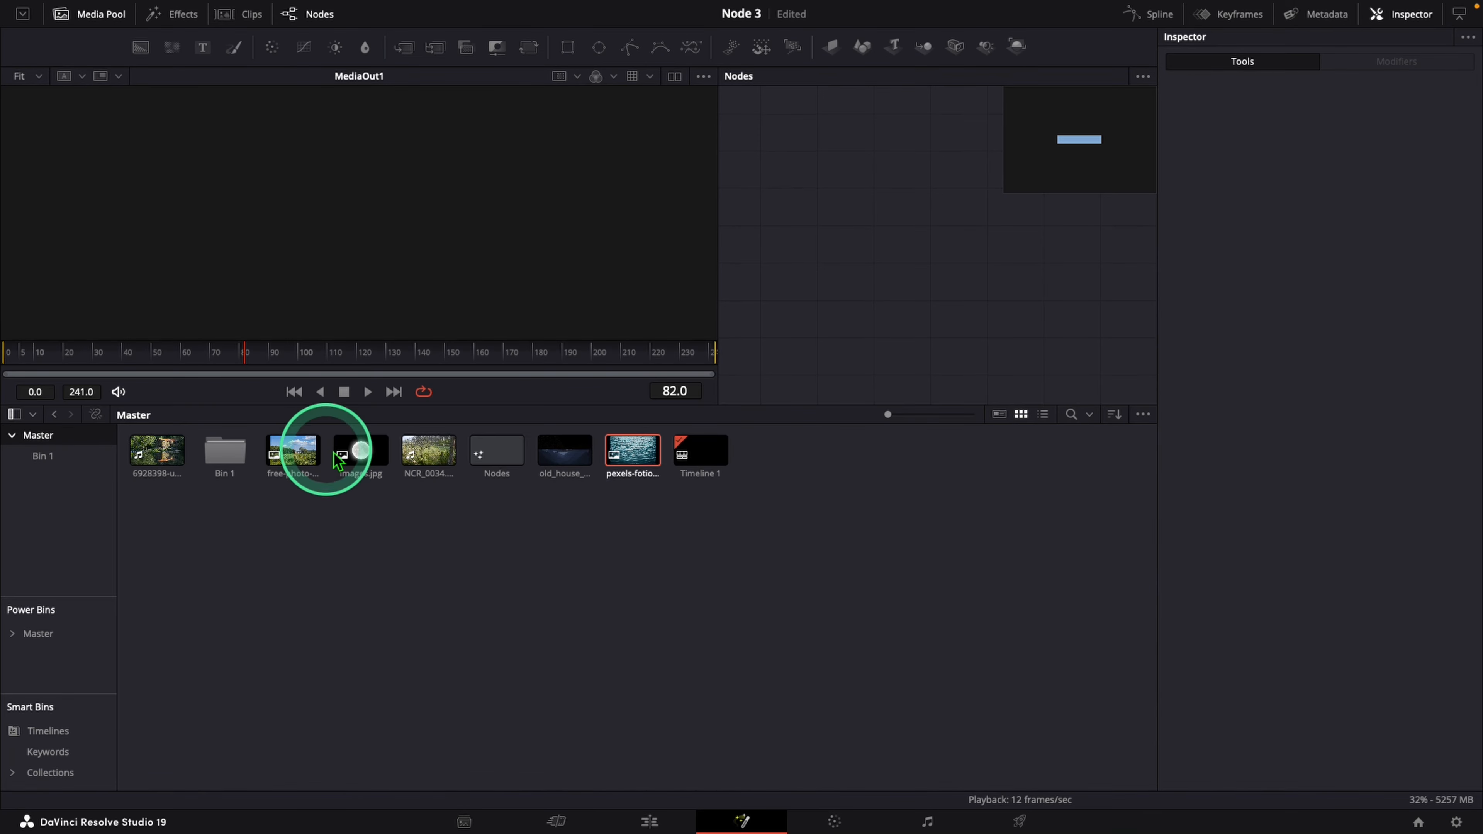
pyautogui.moveTo(624, 446); pyautogui.dragTo(953, 238)
pyautogui.click(83, 17)
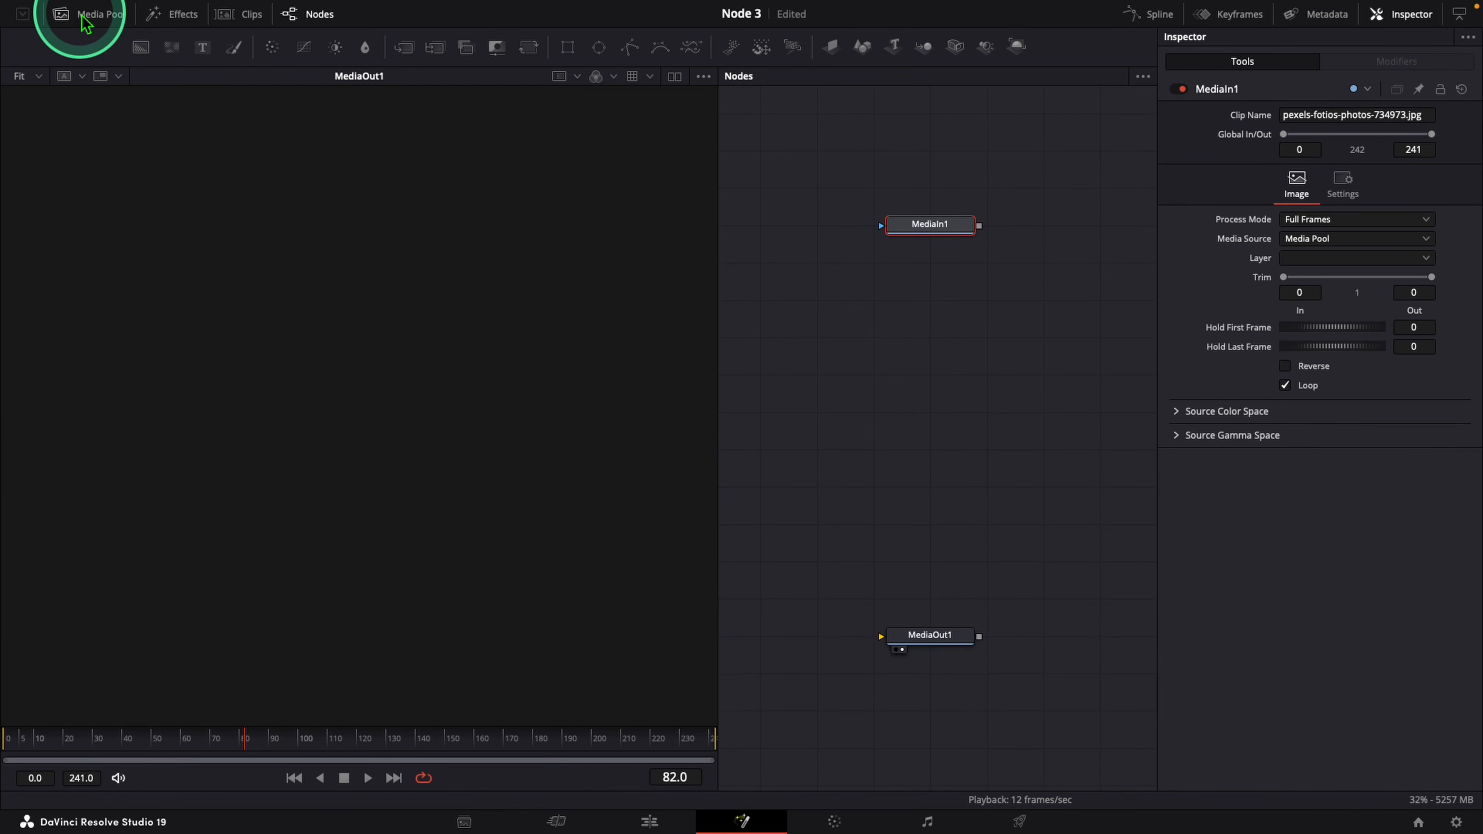
pyautogui.click(979, 225)
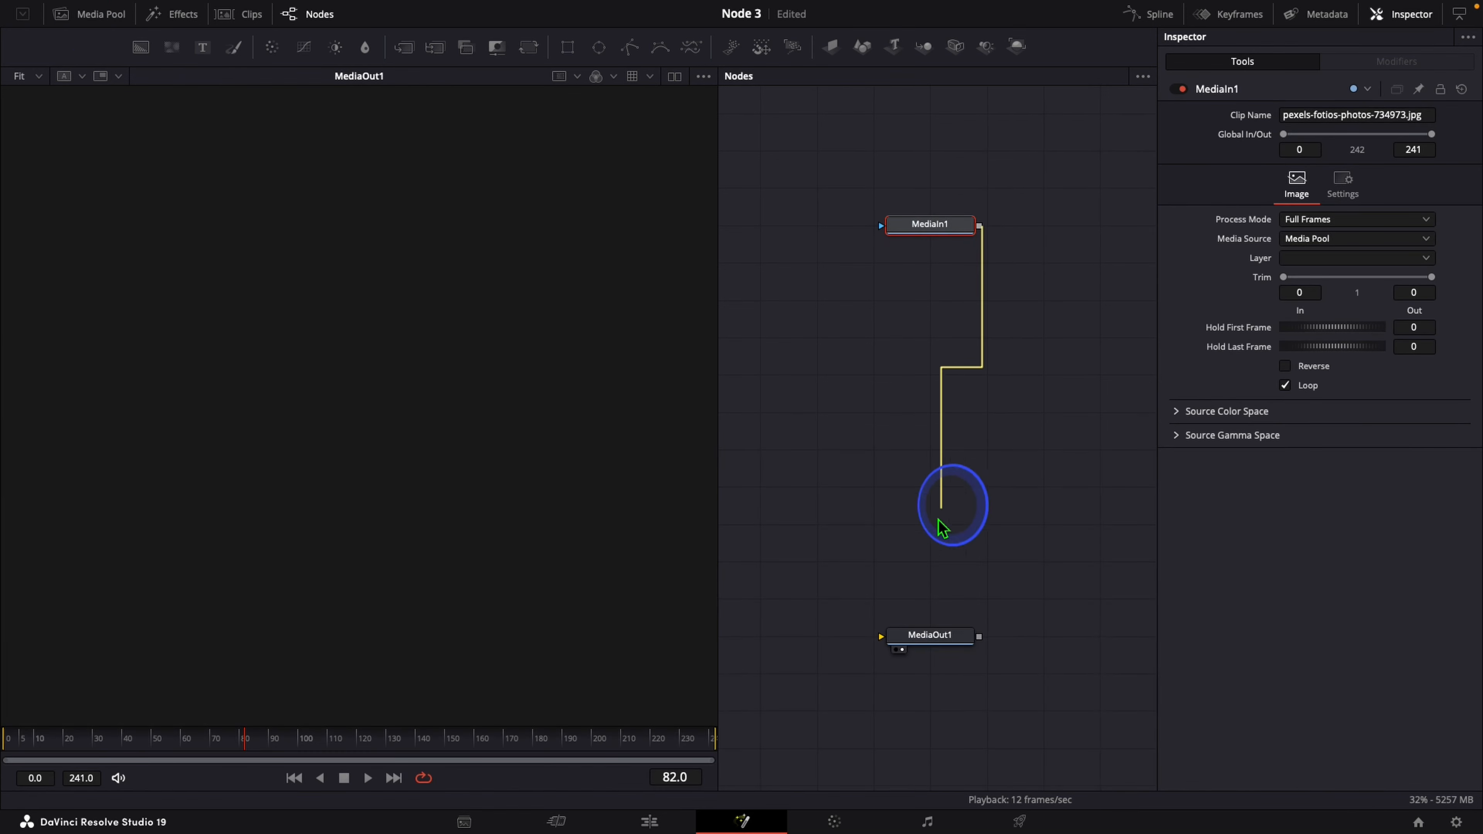
pyautogui.click(929, 636)
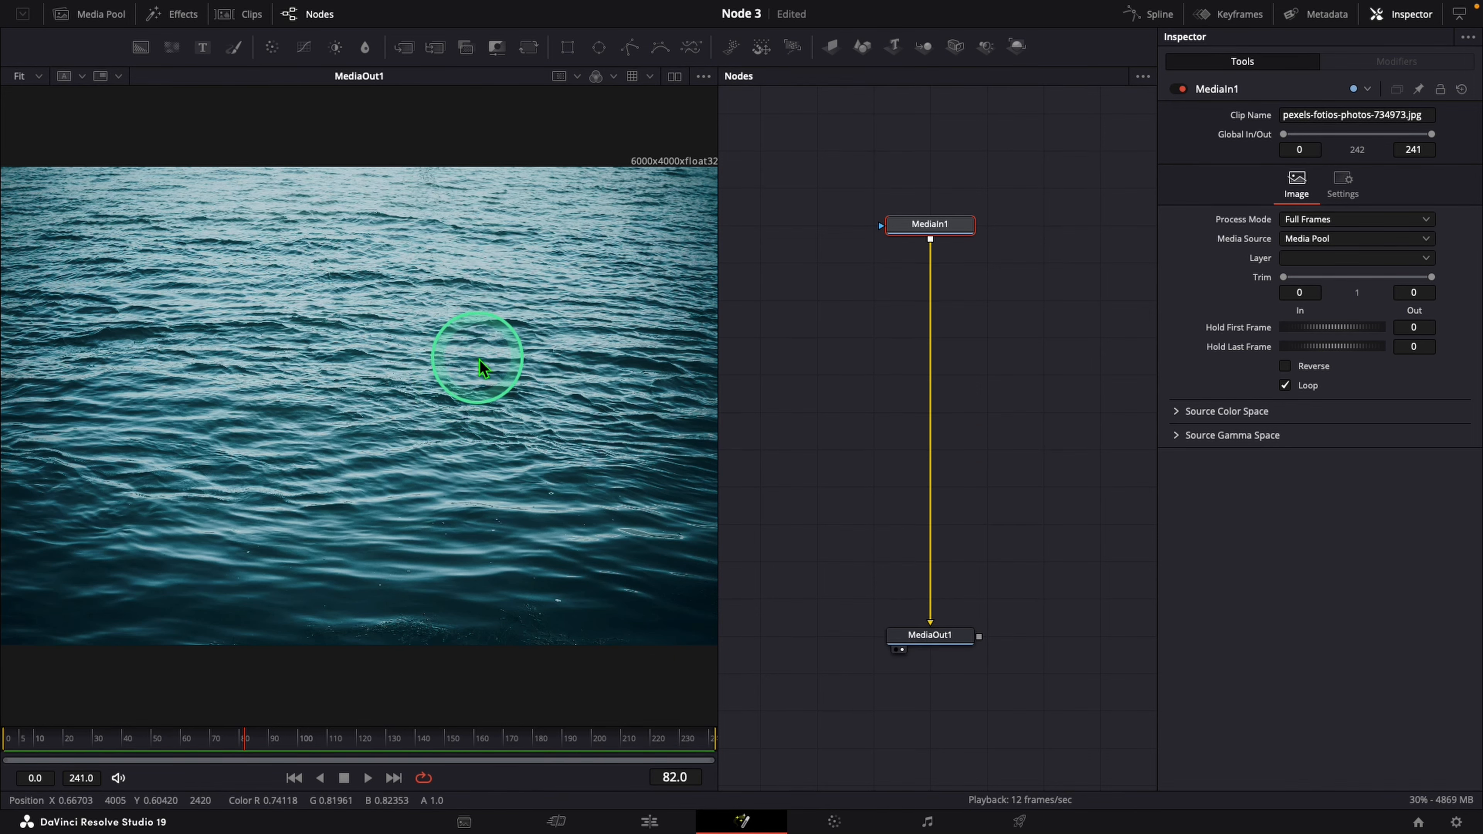
# Insert a Drip node between MediaIn1 and MediaOut1, preview it at frame 49, and space it away from MediaIn1.
pyautogui.click(935, 224)
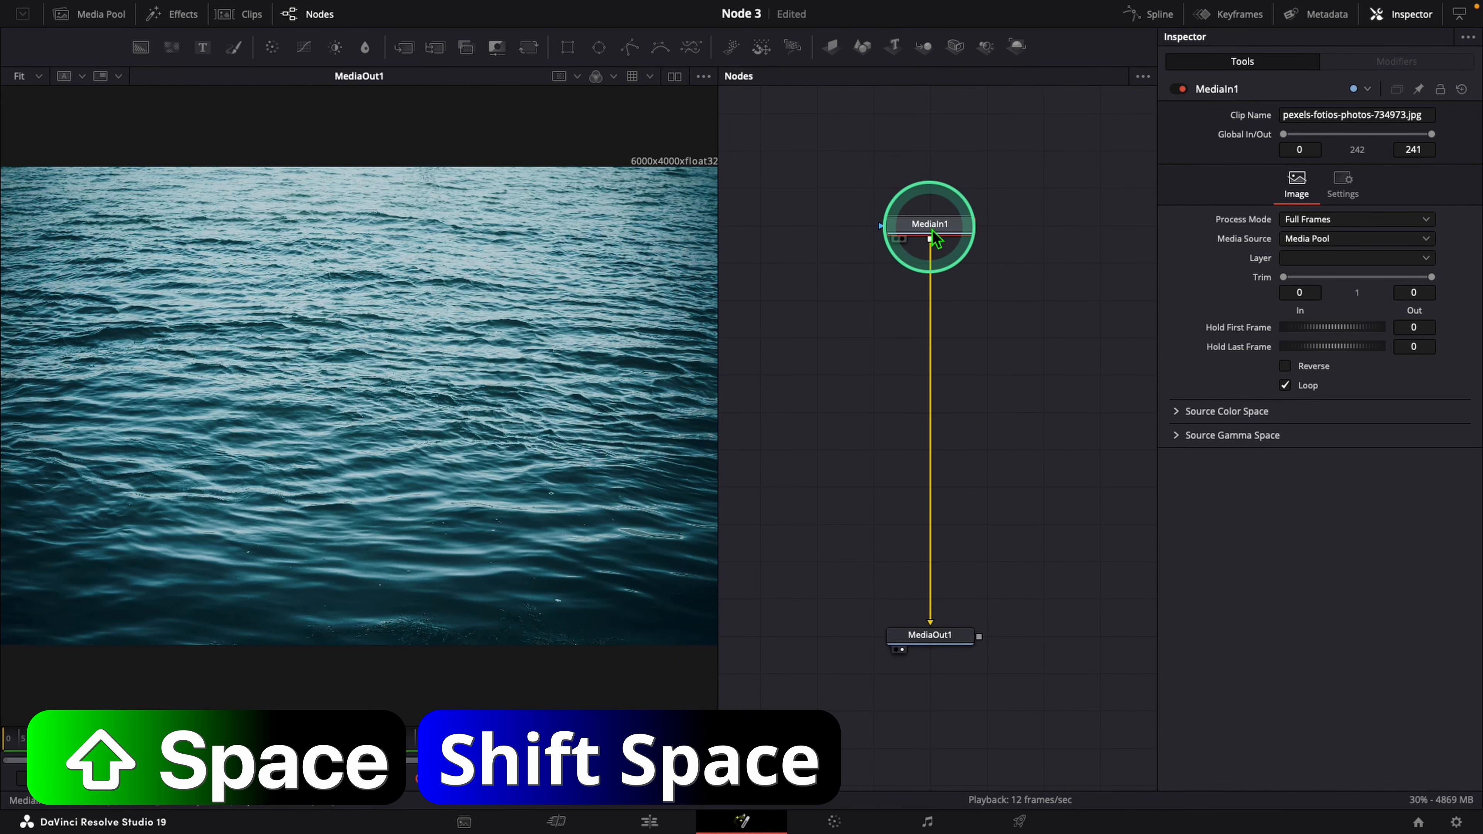
pyautogui.hotkey('shift', 'space')
pyautogui.write('dri')
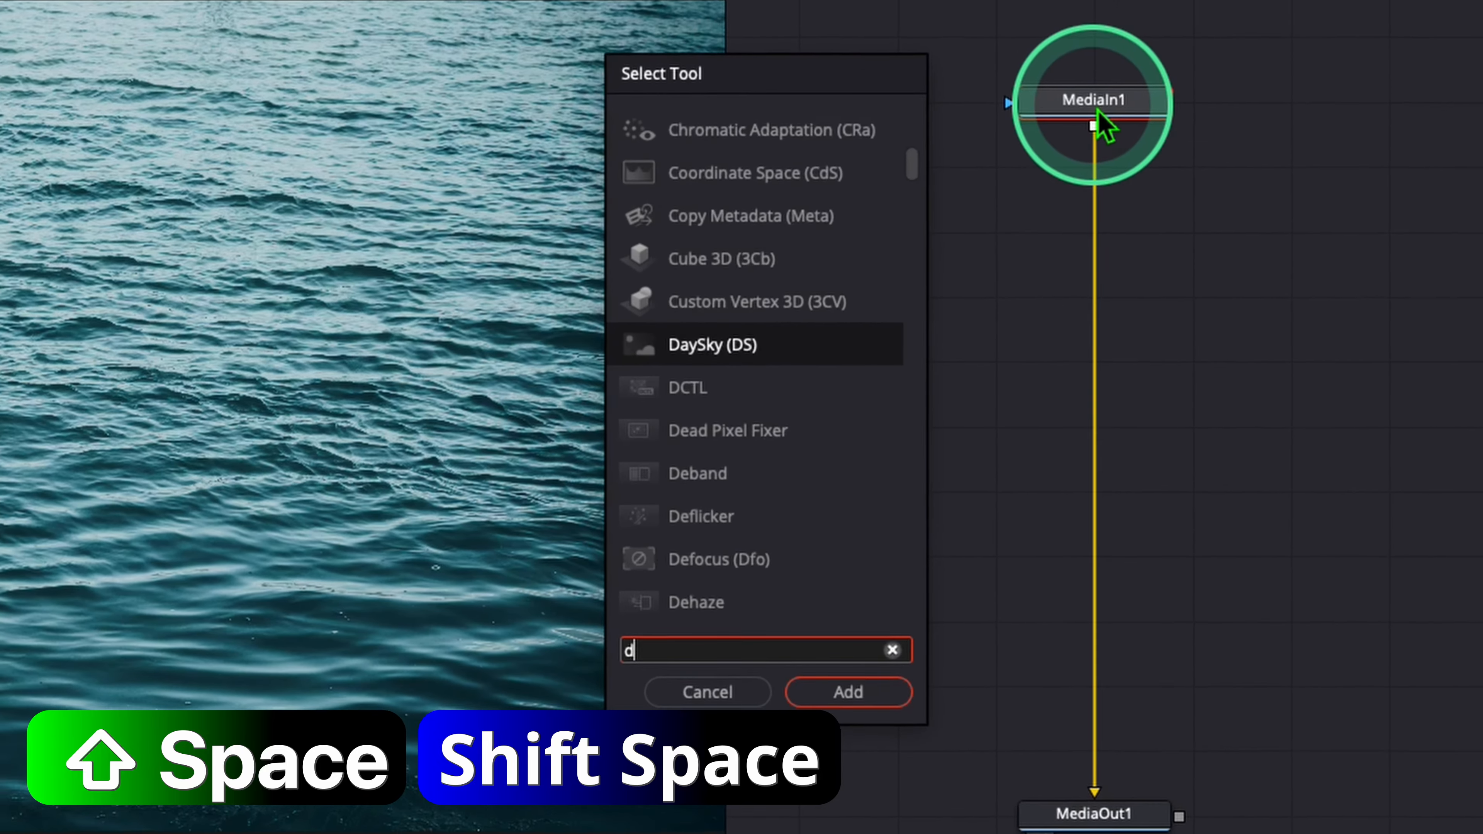
pyautogui.write('rip')
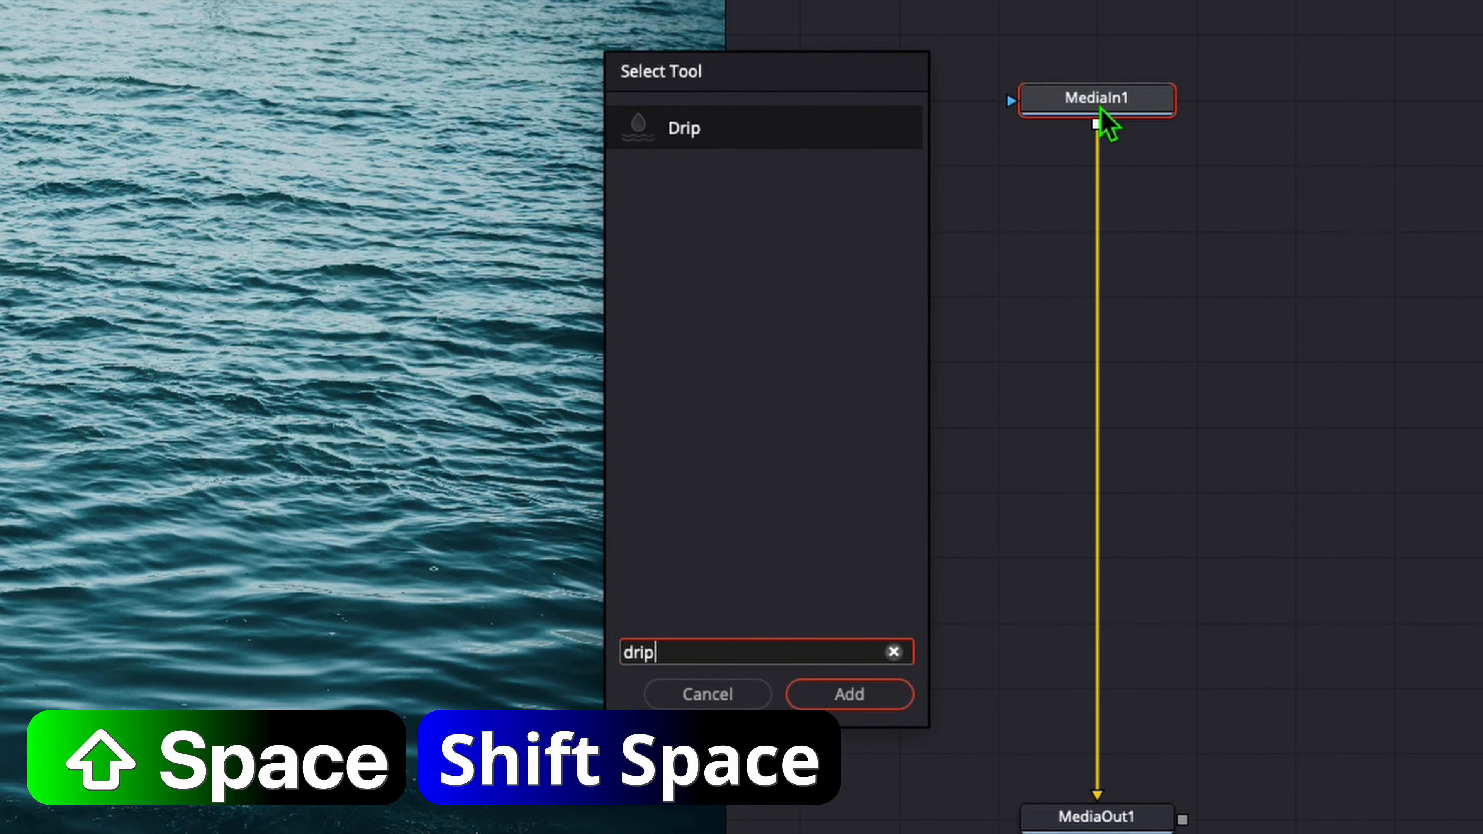
pyautogui.press('Return')
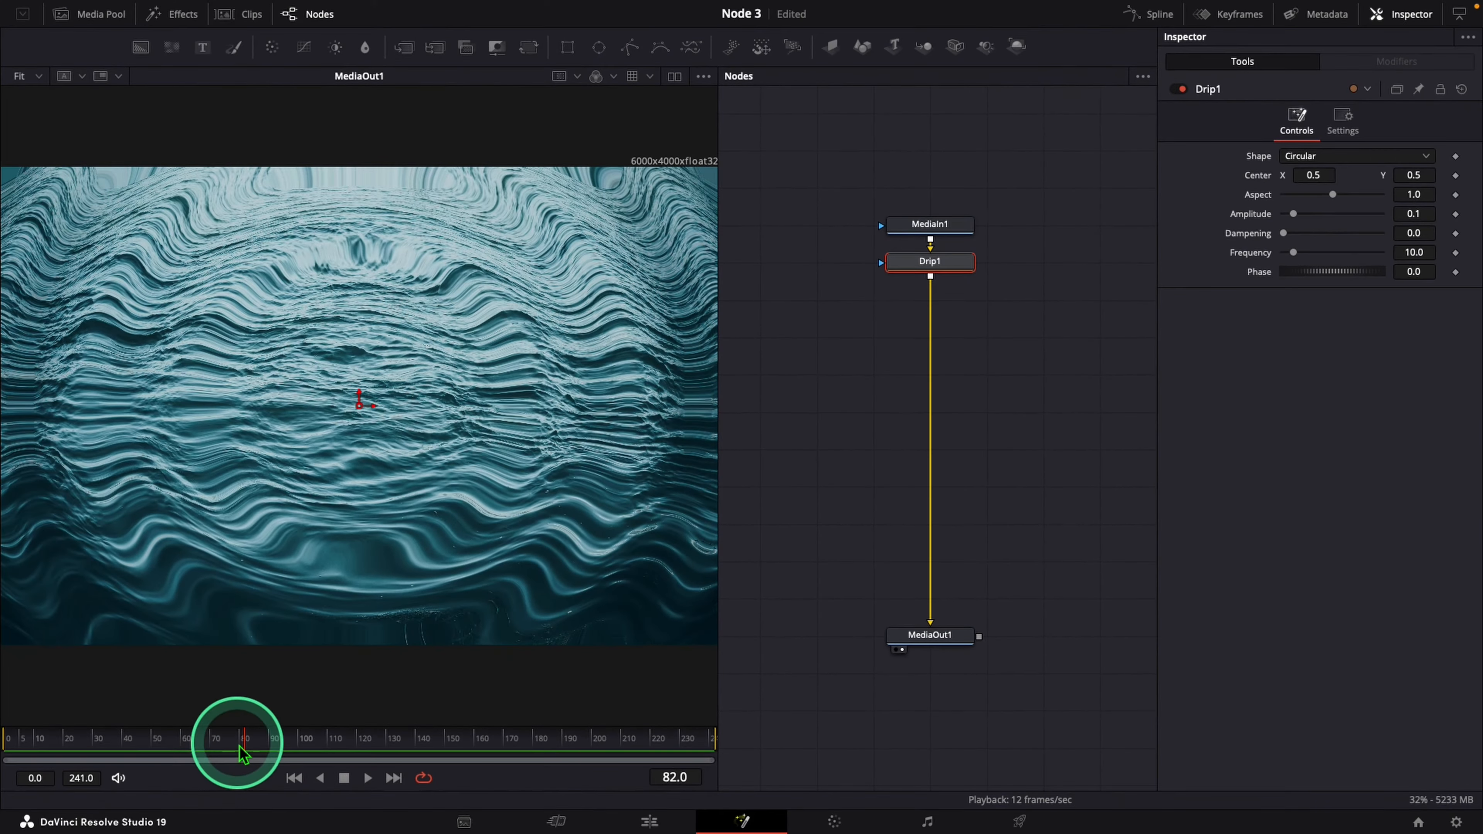
pyautogui.moveTo(243, 741); pyautogui.dragTo(151, 760)
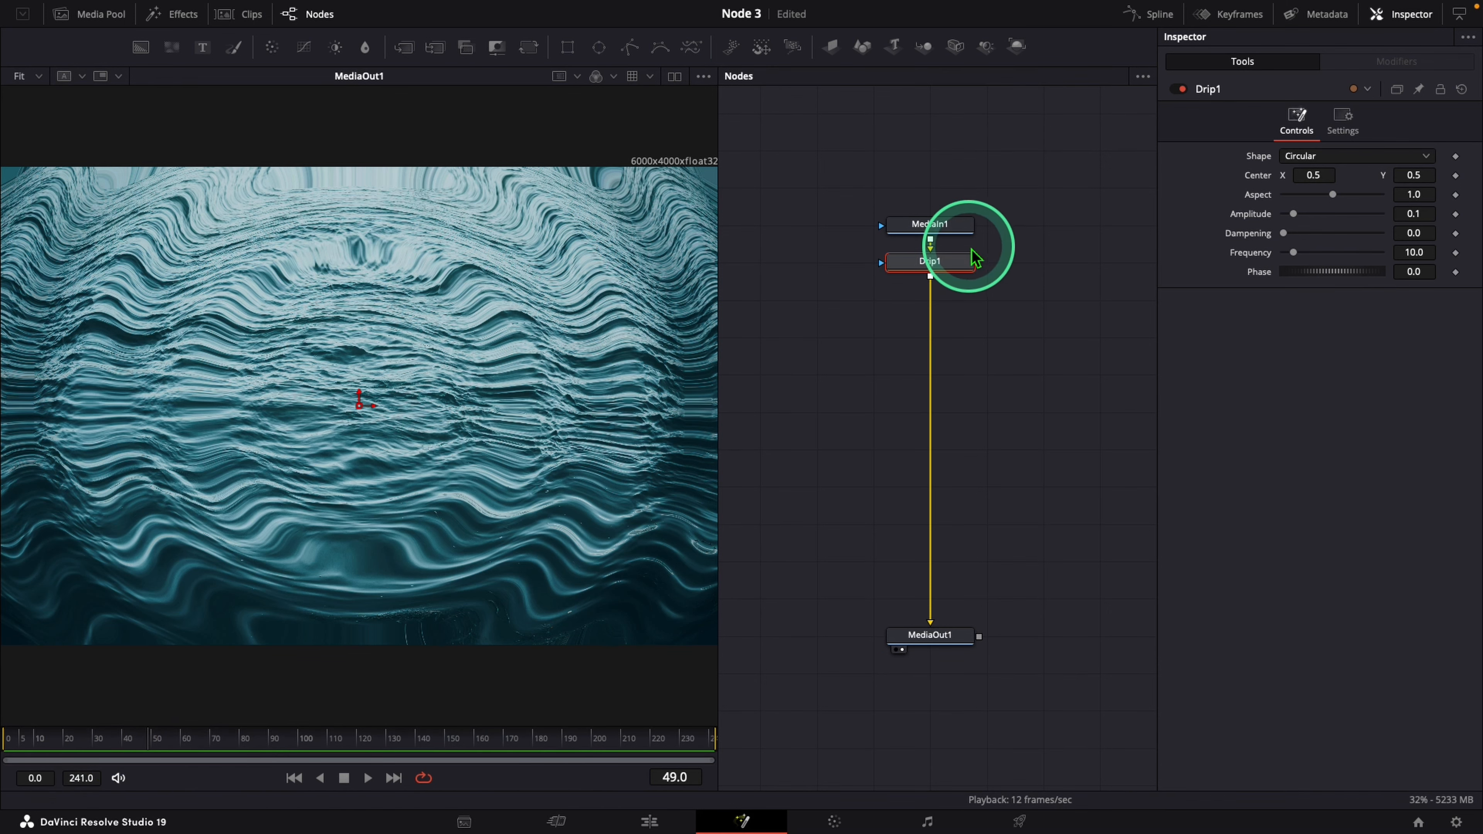
pyautogui.moveTo(945, 250); pyautogui.dragTo(973, 292)
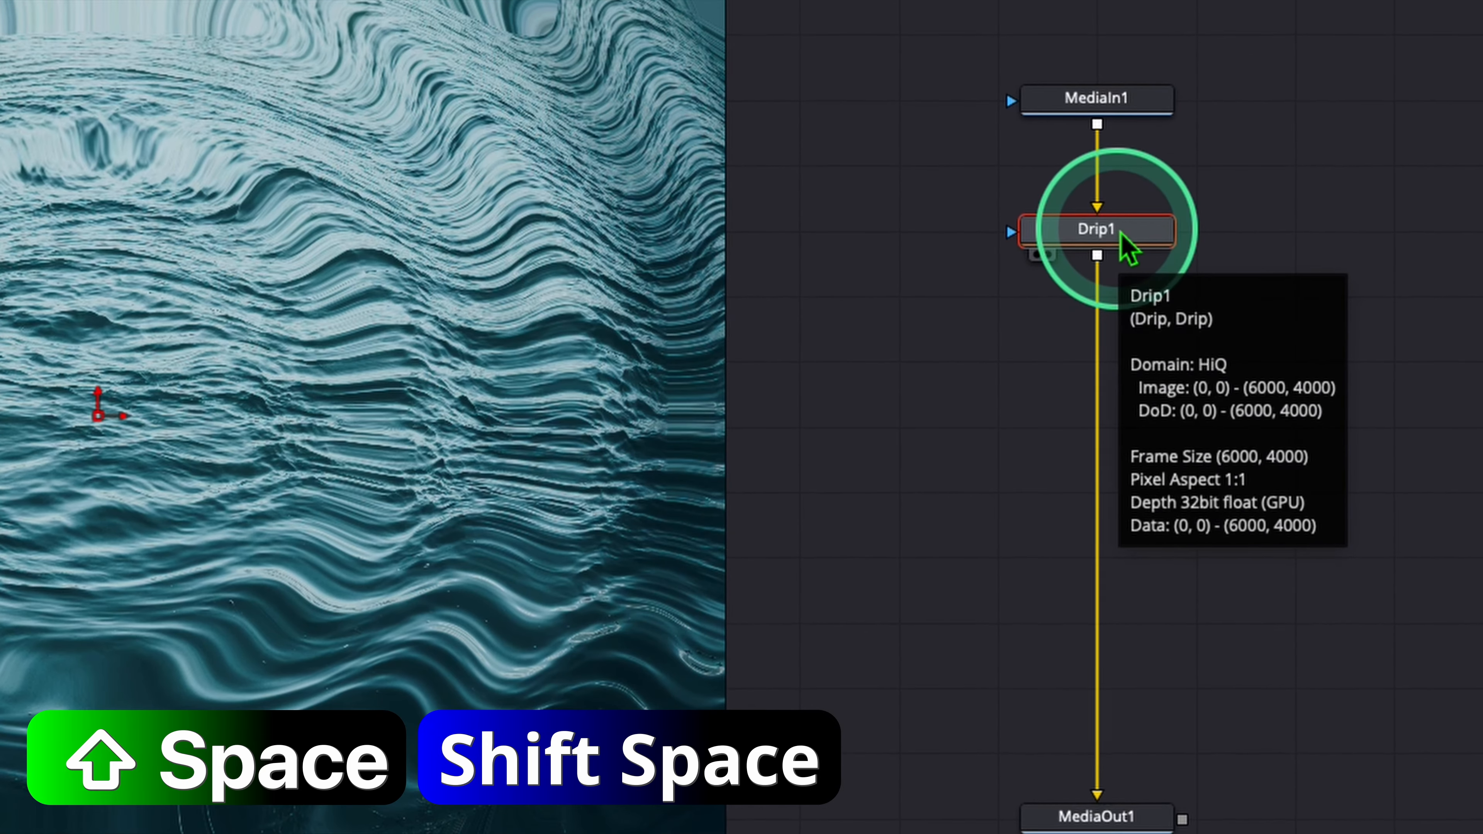
# Insert a Displace node between Drip1 and MediaOut1 and space it below Drip1.
pyautogui.hotkey('shift', 'space')
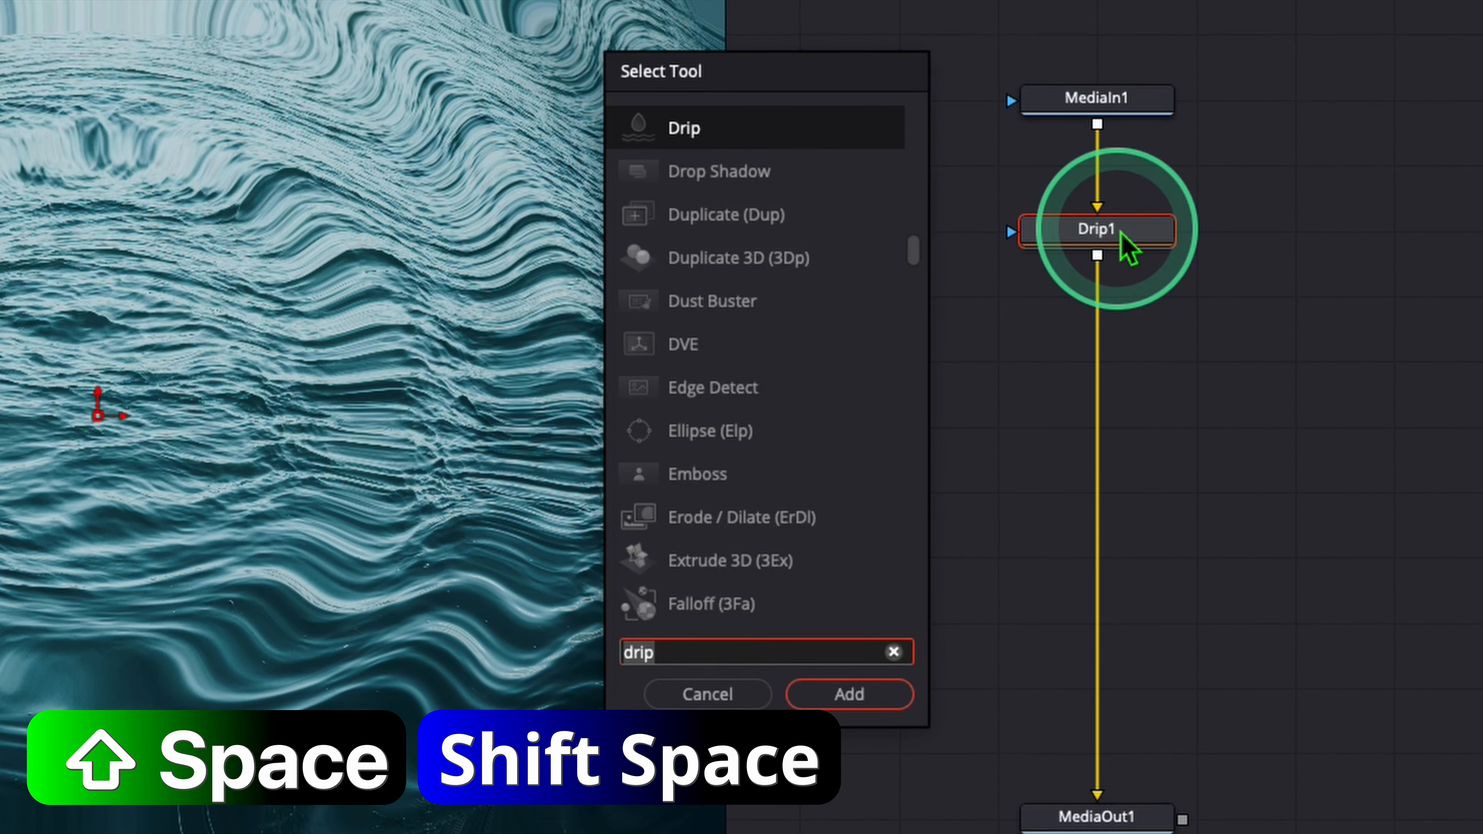
pyautogui.write('displ')
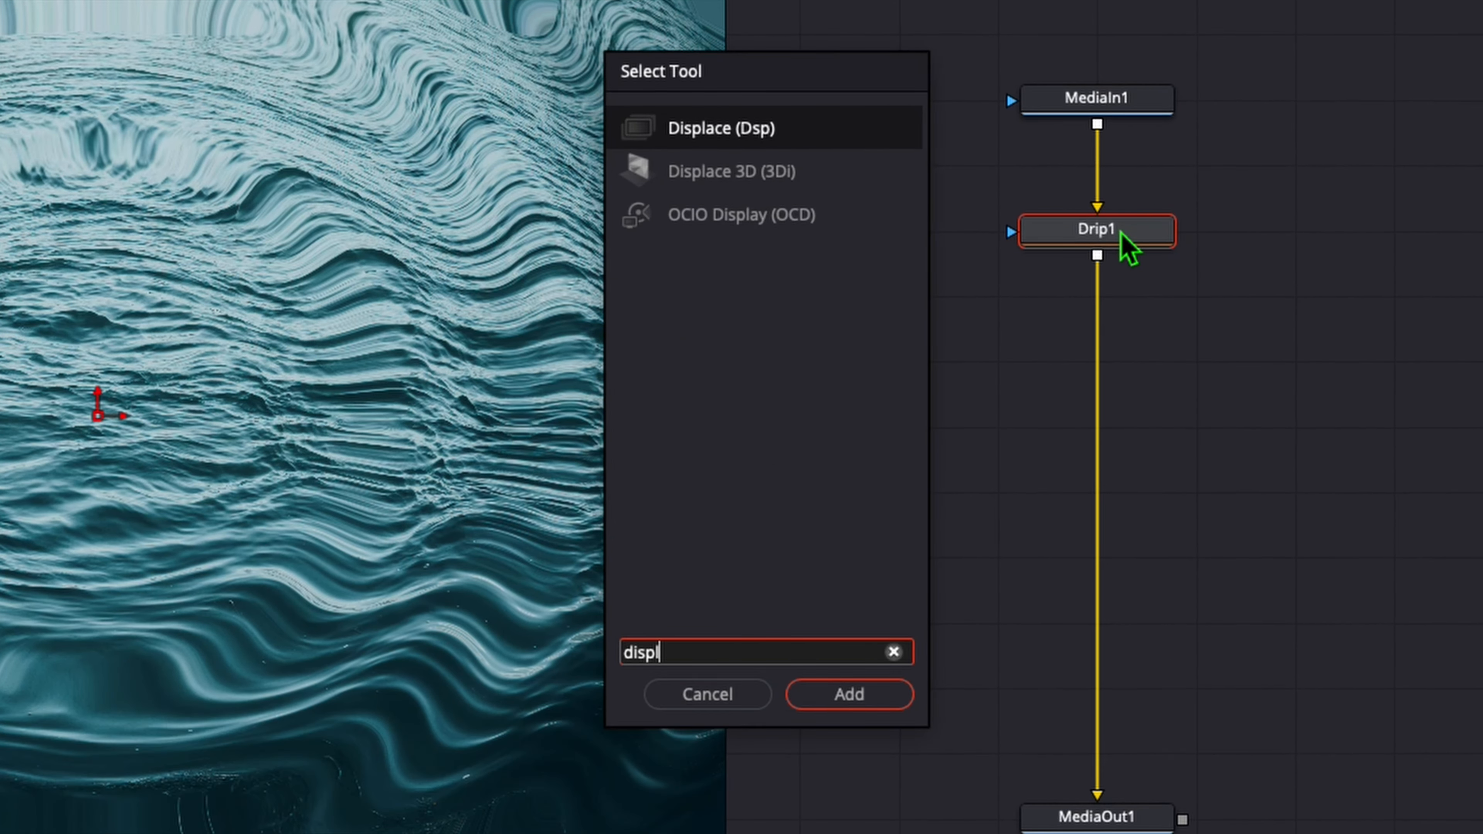
pyautogui.press('Return')
pyautogui.moveTo(1143, 305); pyautogui.dragTo(1146, 369)
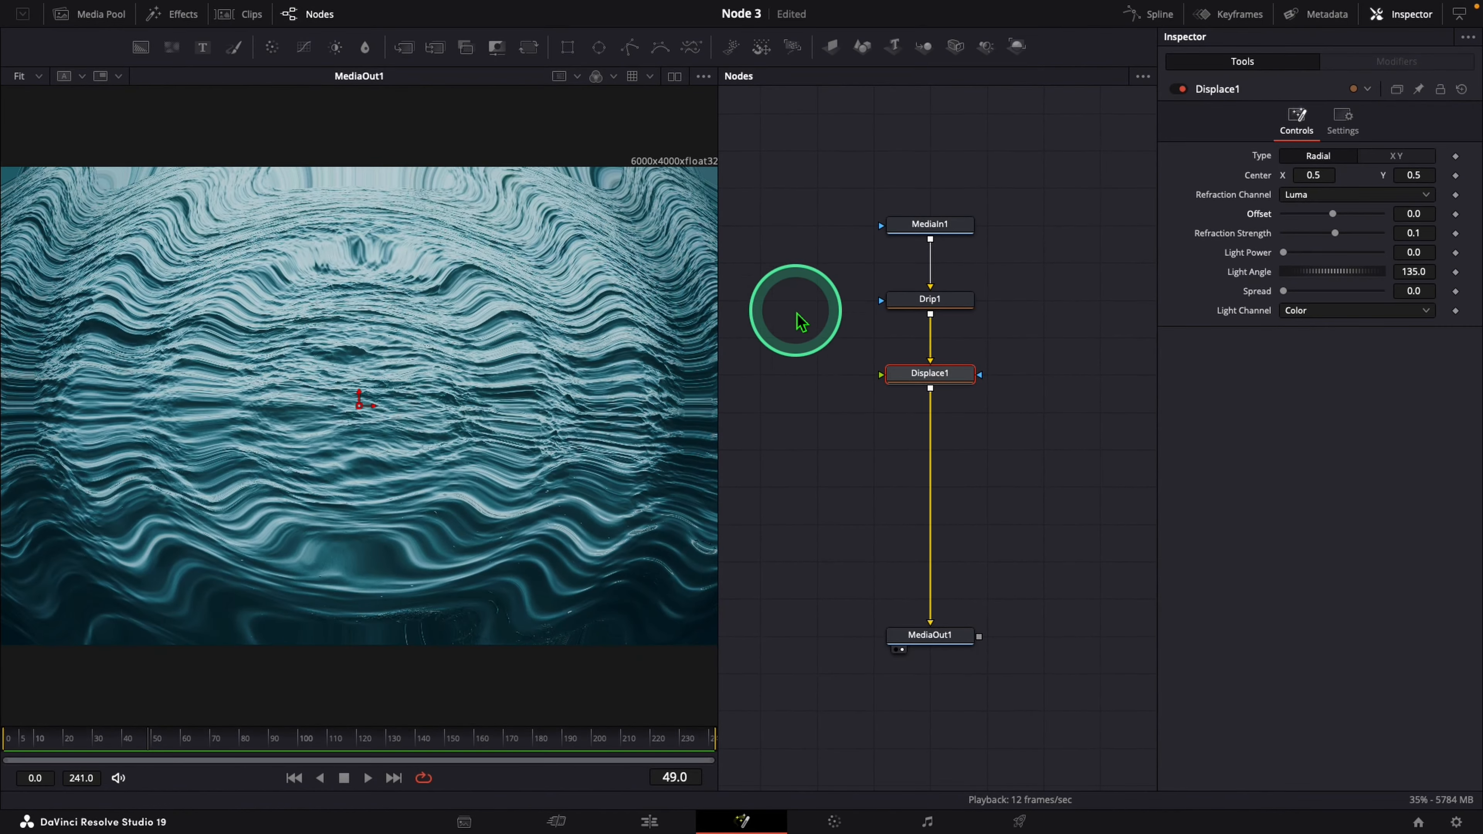
# Add a FastNoise node beside Displace1 and connect its output to Displace1's foreground input.
pyautogui.click(771, 388)
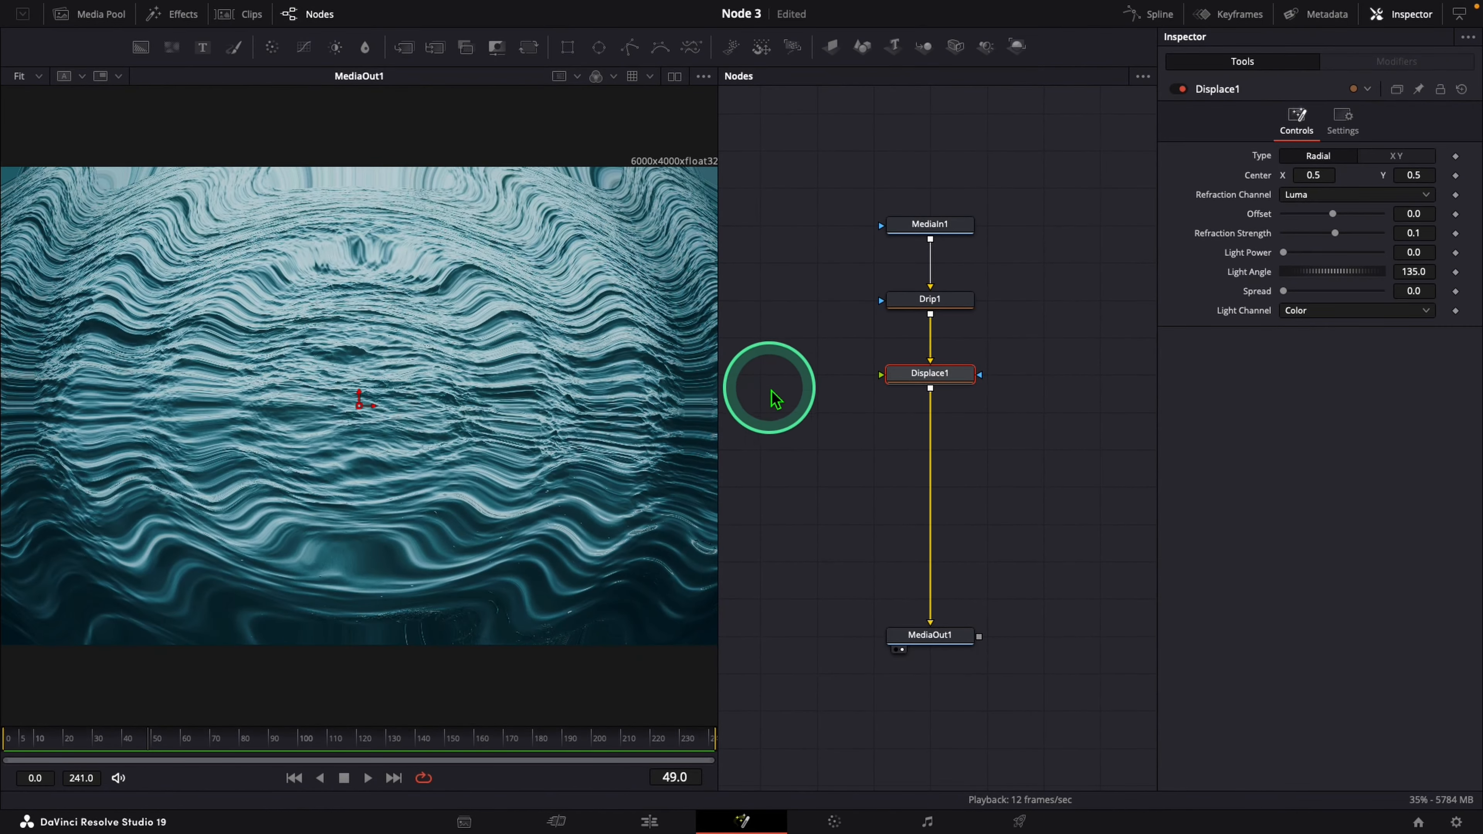
pyautogui.hotkey('shift', 'space')
pyautogui.write('displ')
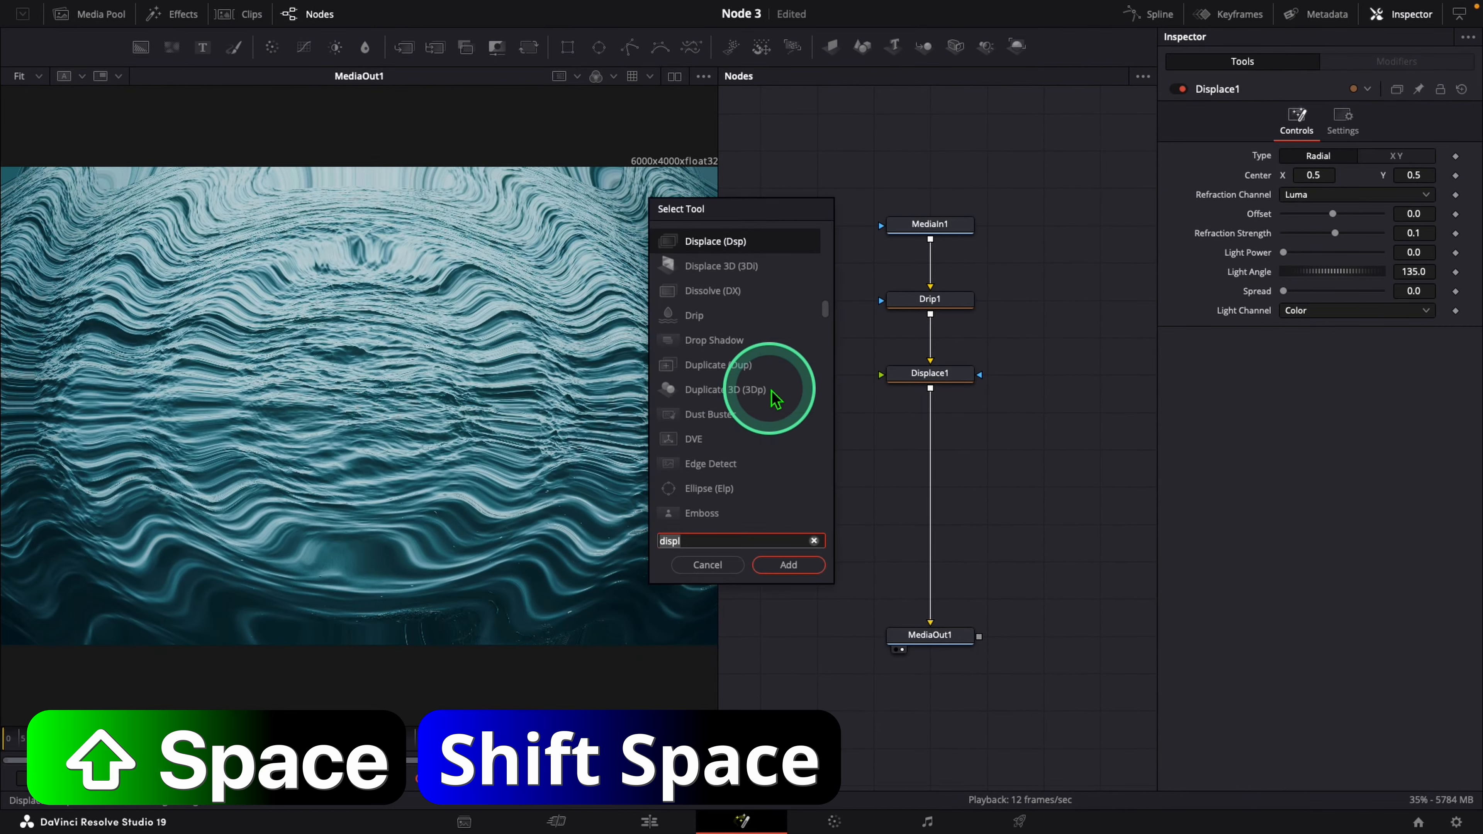
pyautogui.press('BackSpace')
pyautogui.press('BackSpace')
pyautogui.press('BackSpace')
pyautogui.press('BackSpace')
pyautogui.press('BackSpace')
pyautogui.write('fast')
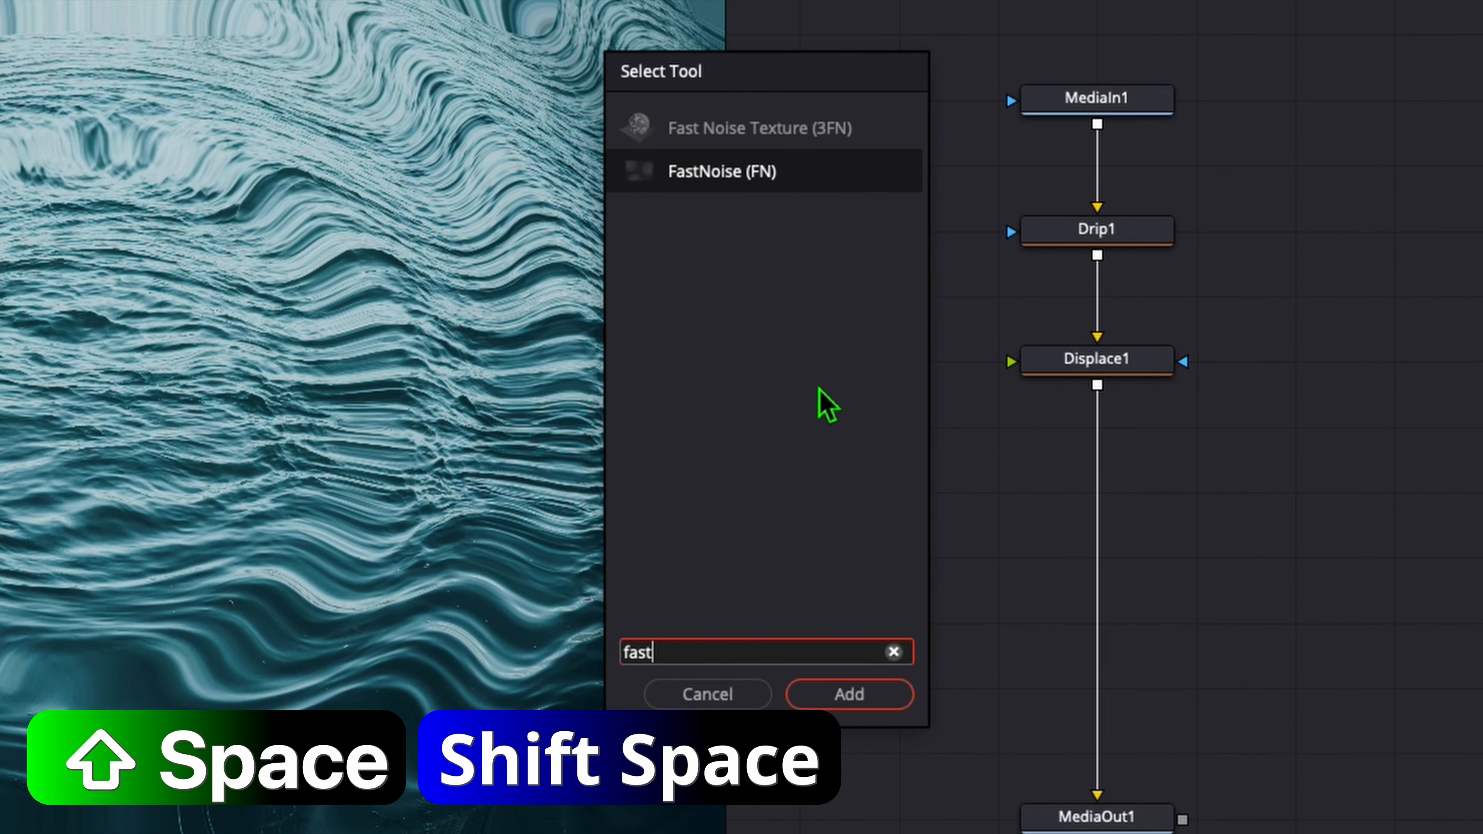
pyautogui.press('Return')
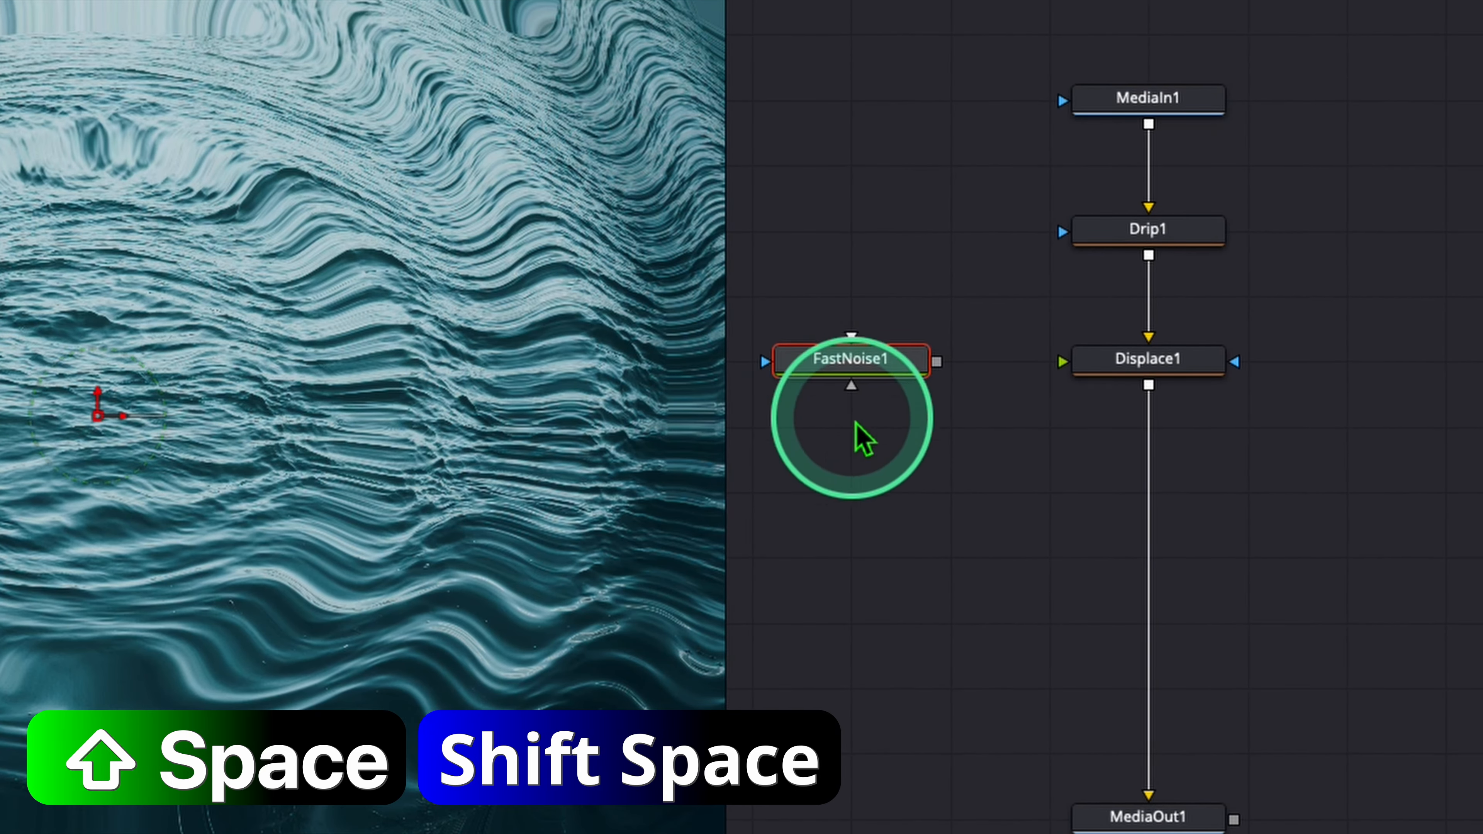
pyautogui.moveTo(936, 361); pyautogui.dragTo(1129, 388)
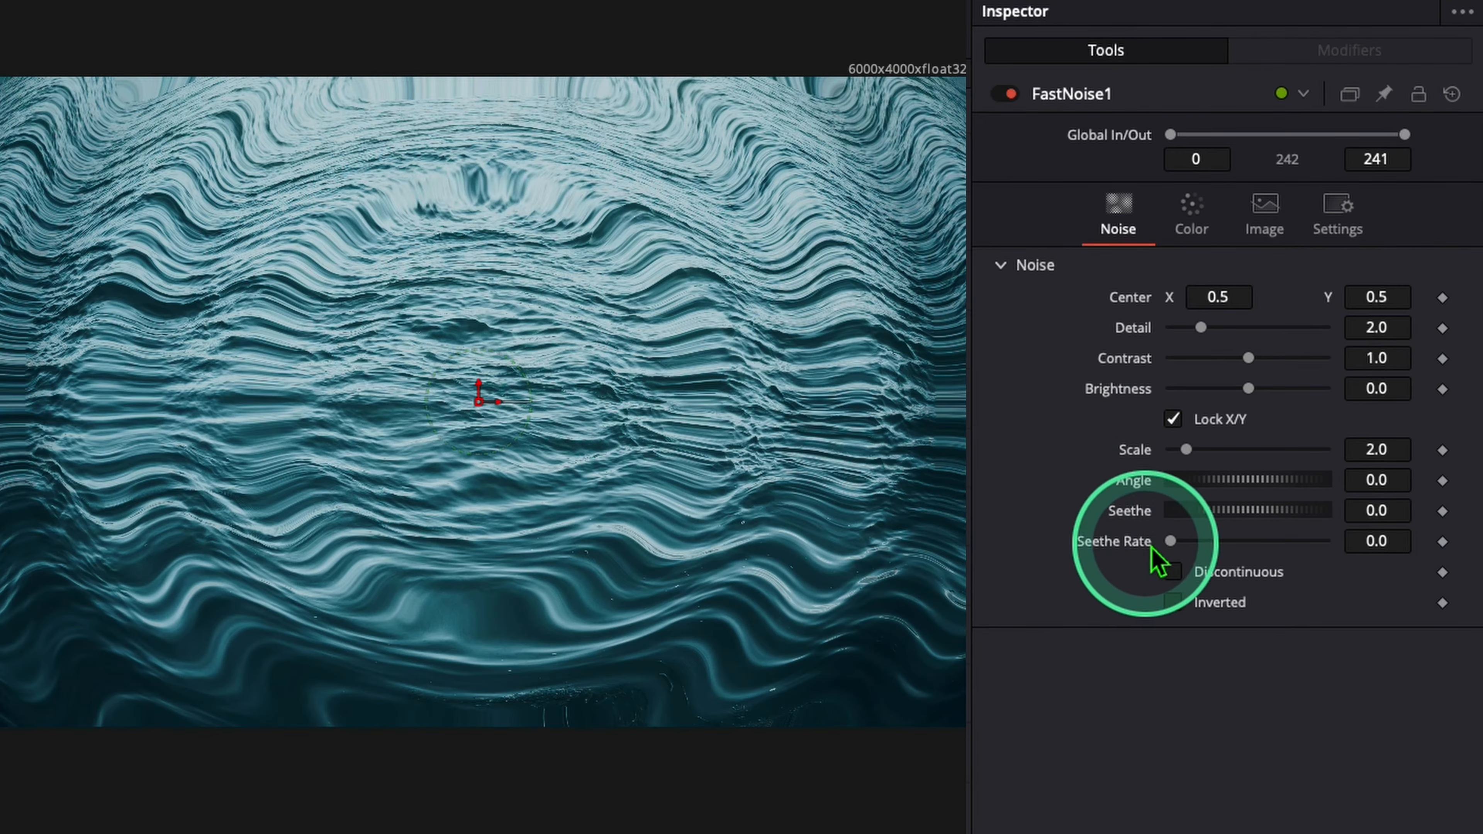
# Set FastNoise1's Seethe Rate to 0.039 and adjust Drip1's ripples with Aspect 2.65 and Amplitude about 0.197.
pyautogui.moveTo(1227, 456); pyautogui.dragTo(1231, 459)
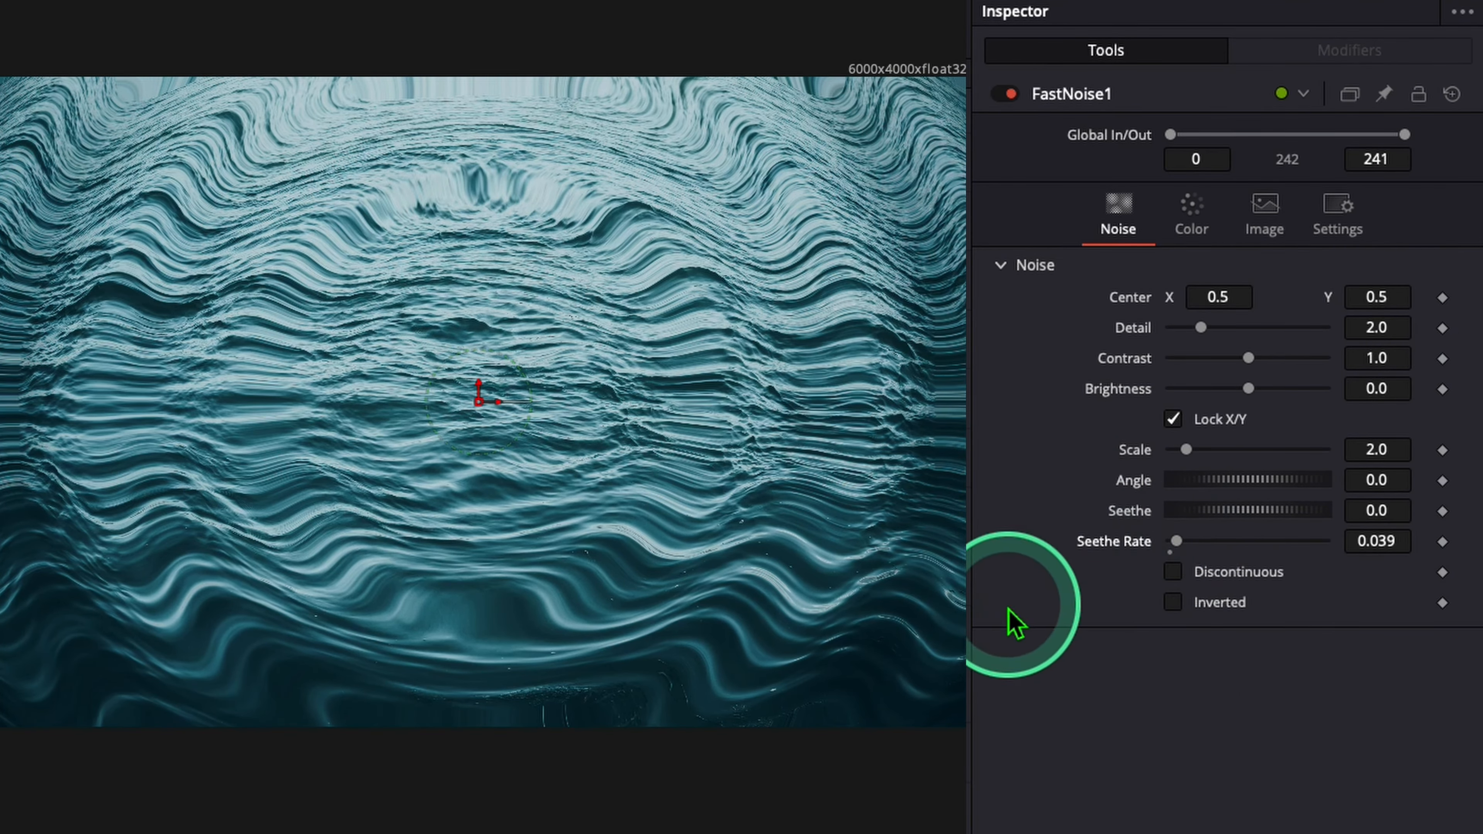
pyautogui.click(1295, 257)
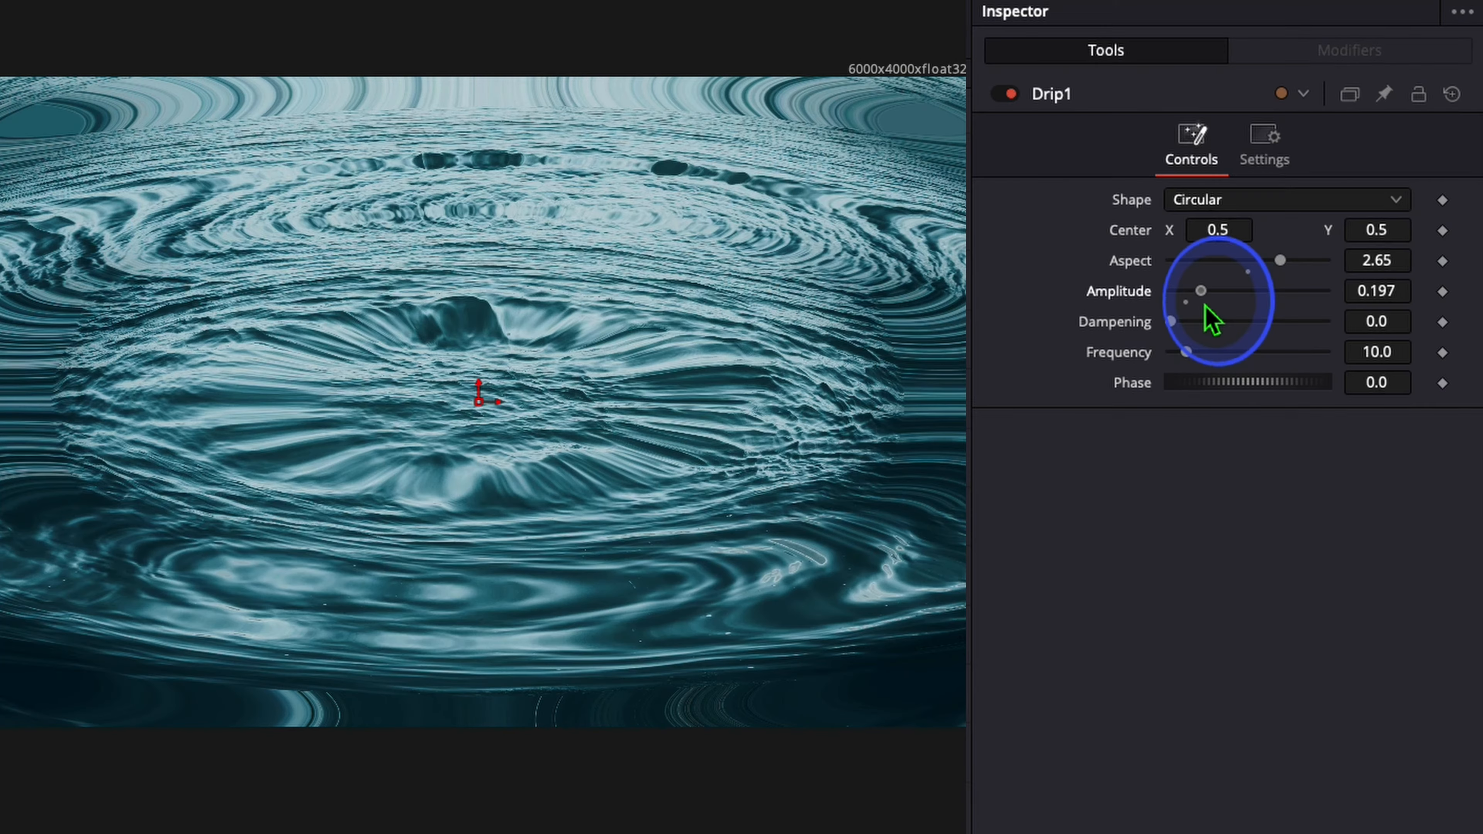
pyautogui.moveTo(1205, 305); pyautogui.dragTo(1264, 387)
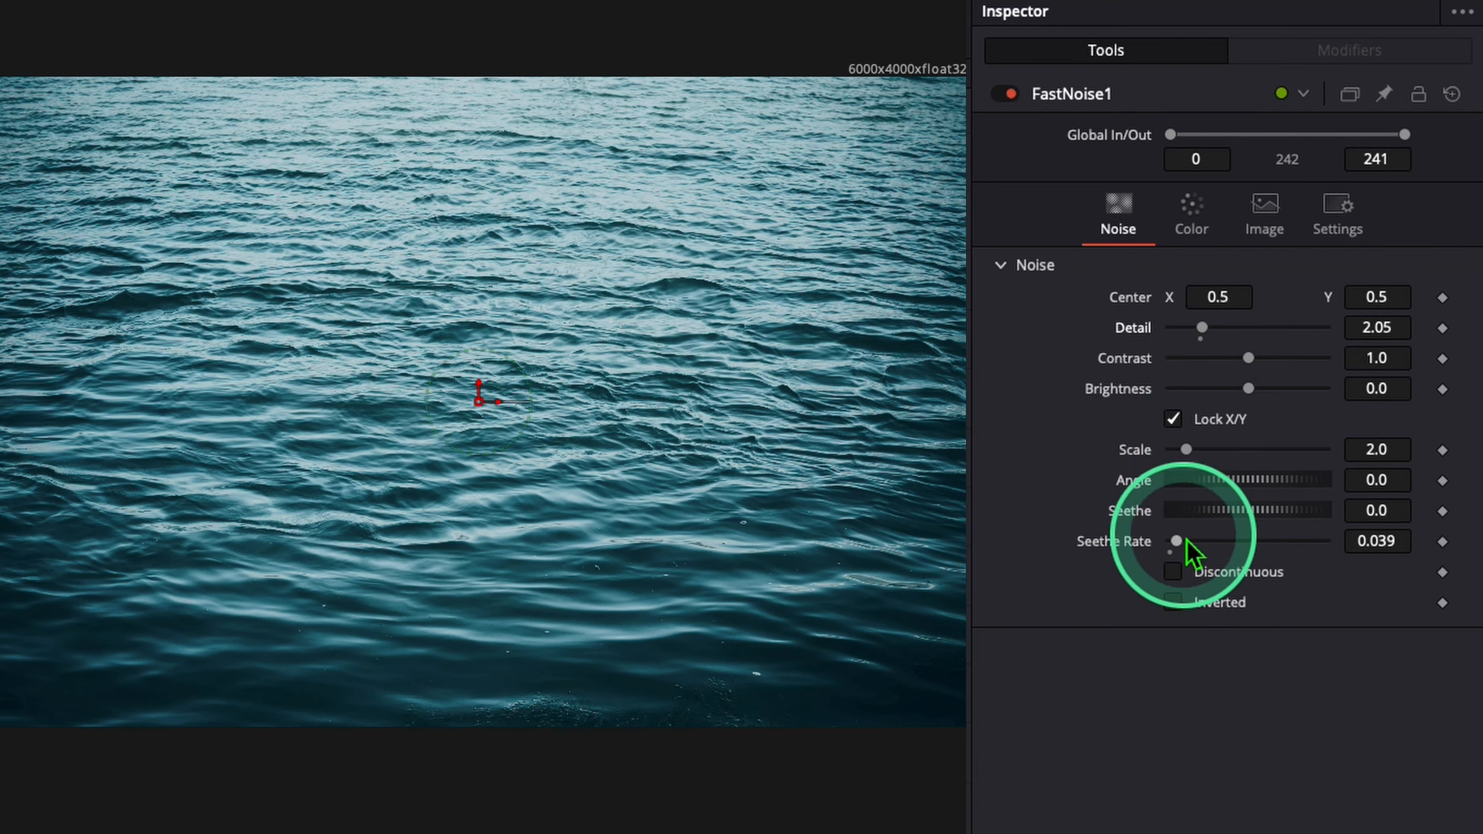
# Slightly increase FastNoise1's Seethe Rate and Scale to vary the displacement of the water image.
pyautogui.moveTo(1175, 541); pyautogui.dragTo(1180, 541)
pyautogui.moveTo(1186, 449); pyautogui.dragTo(1194, 450)
pyautogui.click(2, 829)
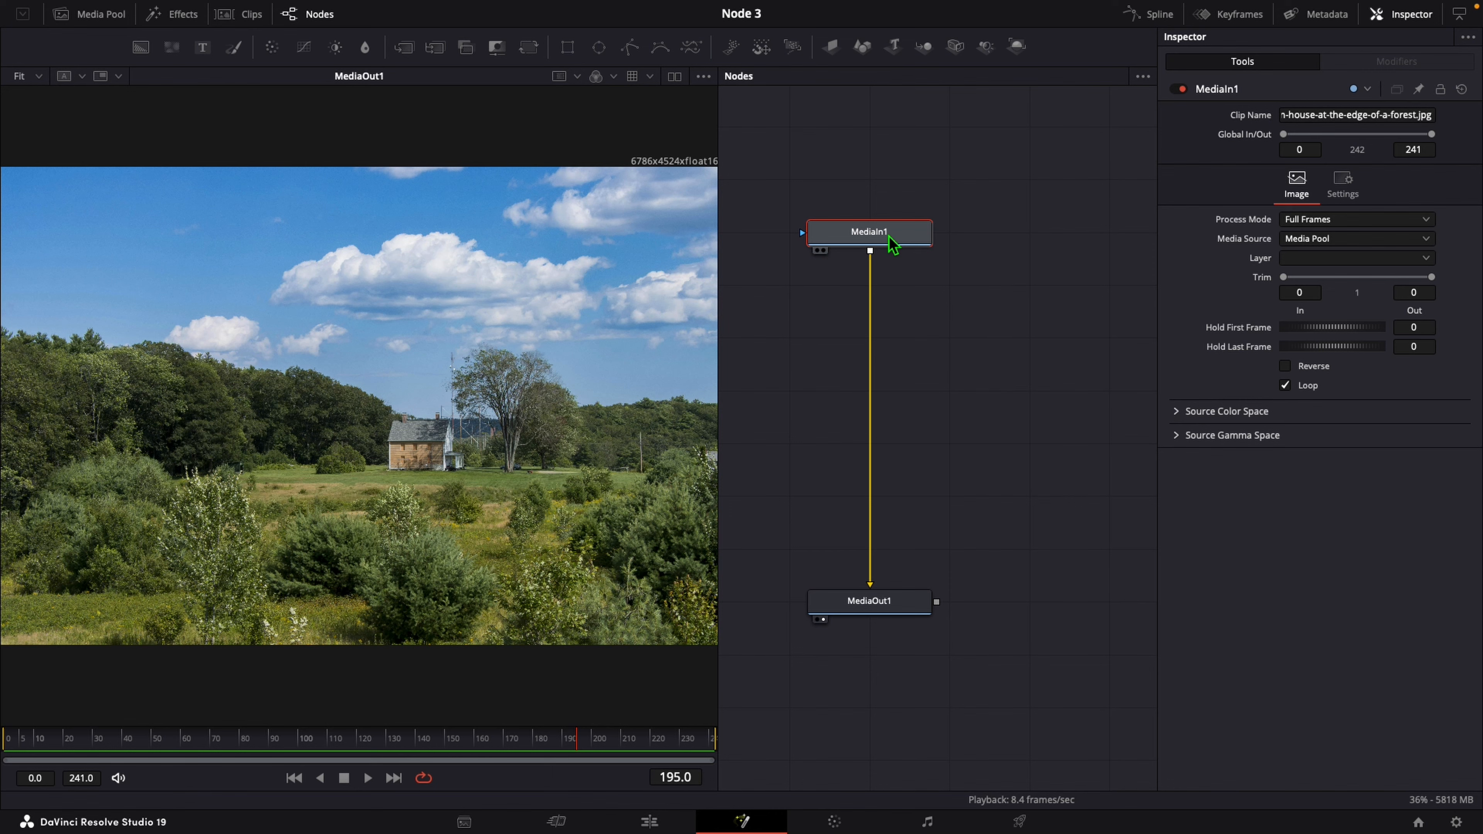
# Insert a Film Grain (FGr) node between MediaIn1 and MediaOut1 on the house image.
pyautogui.hotkey('shift', 'space')
pyautogui.write('film')
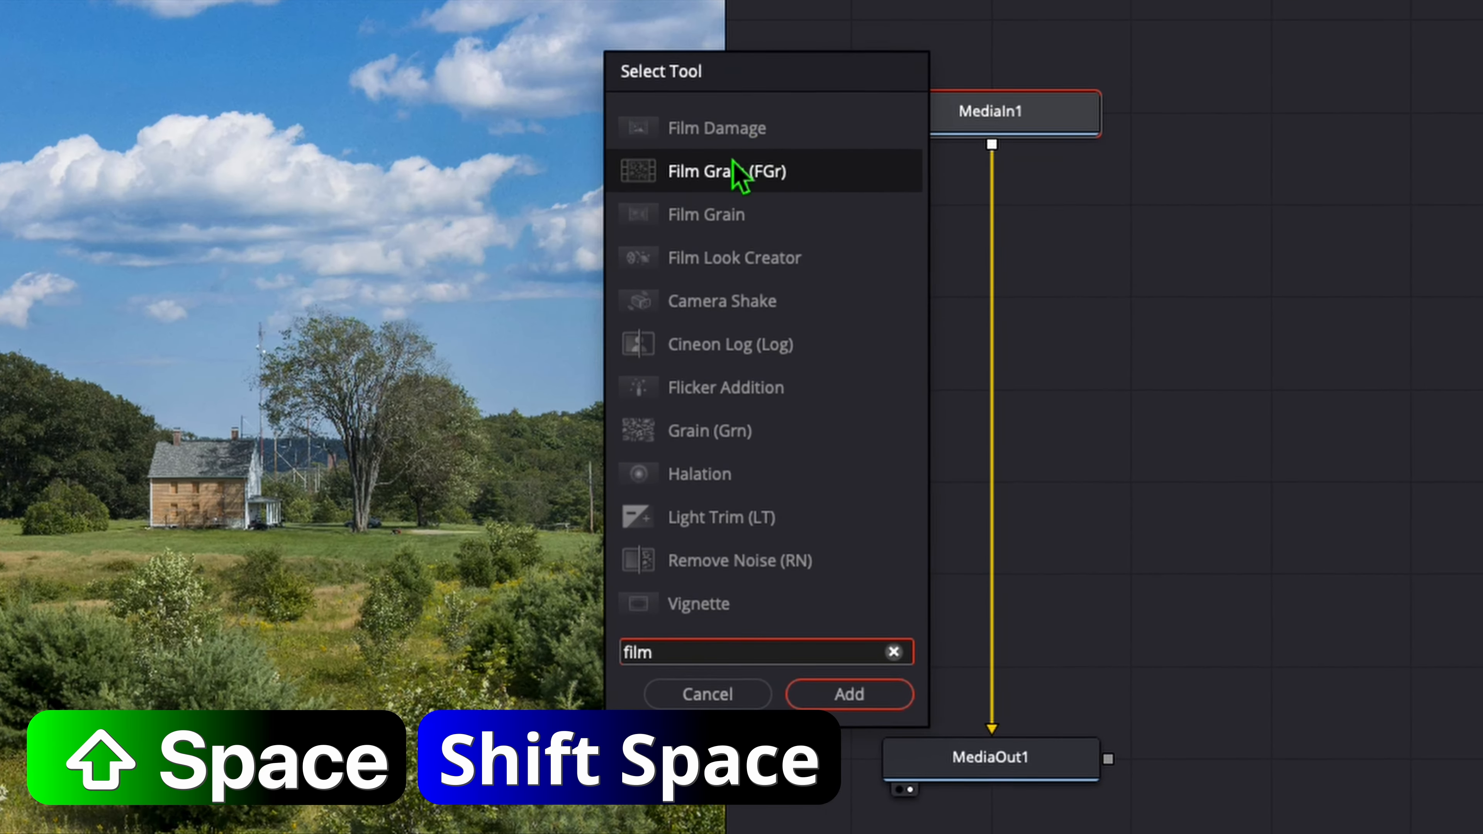
pyautogui.click(873, 704)
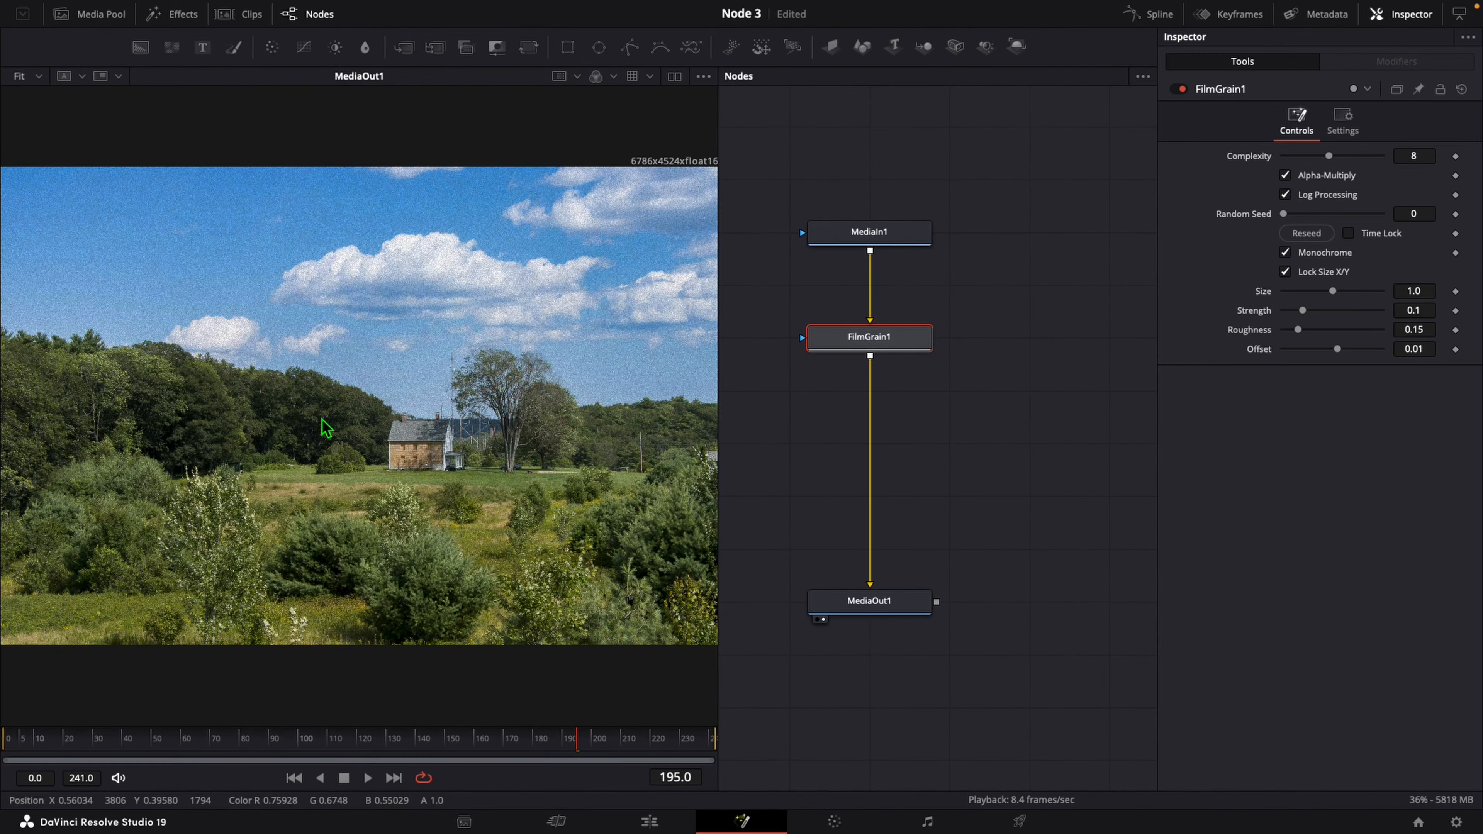
# Set FilmGrain1's Complexity to 9, Random Seed to 22700 and grain Size to about 0.06.
pyautogui.moveTo(1329, 162); pyautogui.dragTo(1300, 188)
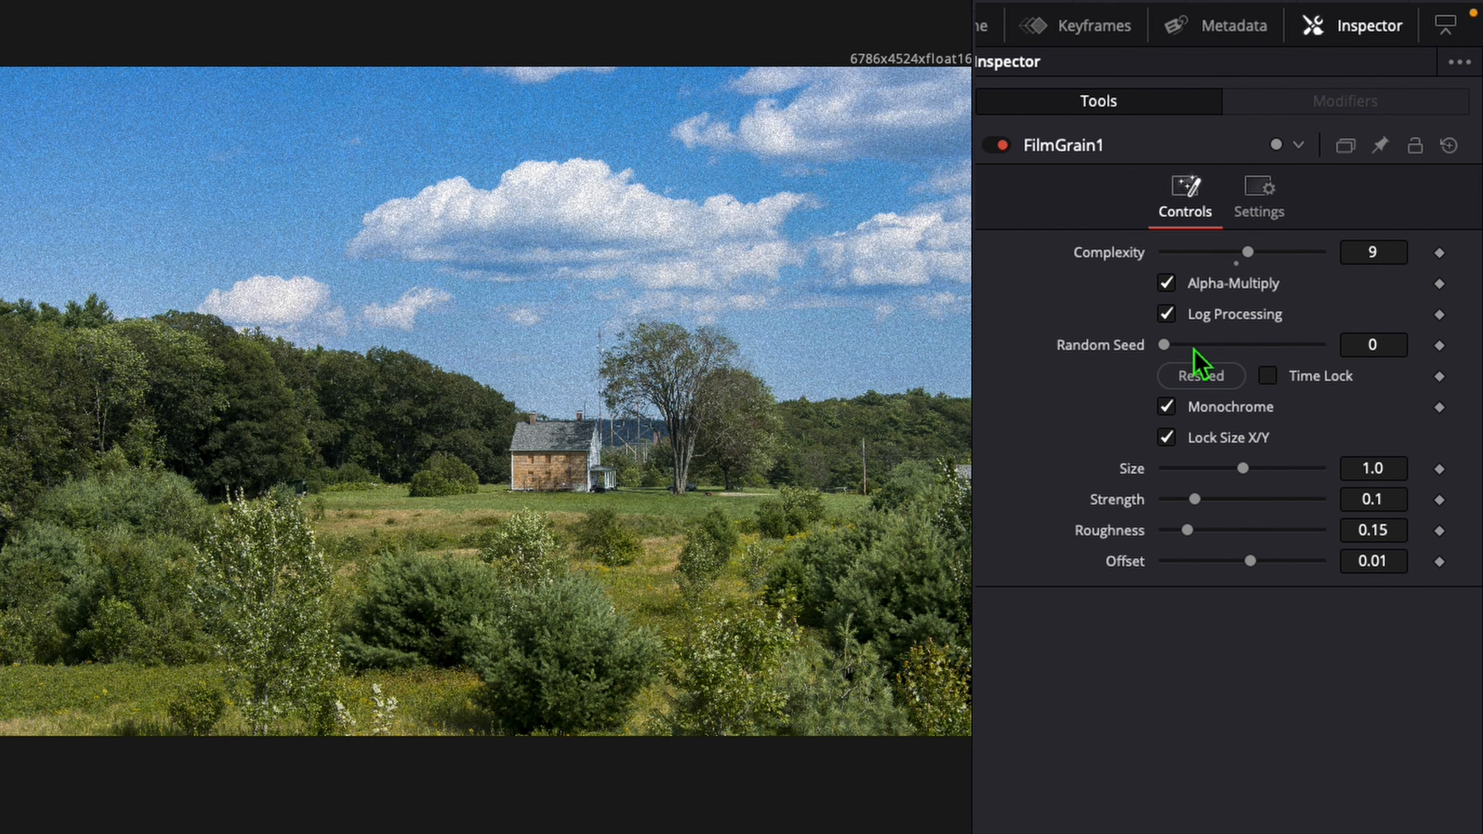
pyautogui.moveTo(1175, 349); pyautogui.dragTo(1293, 369)
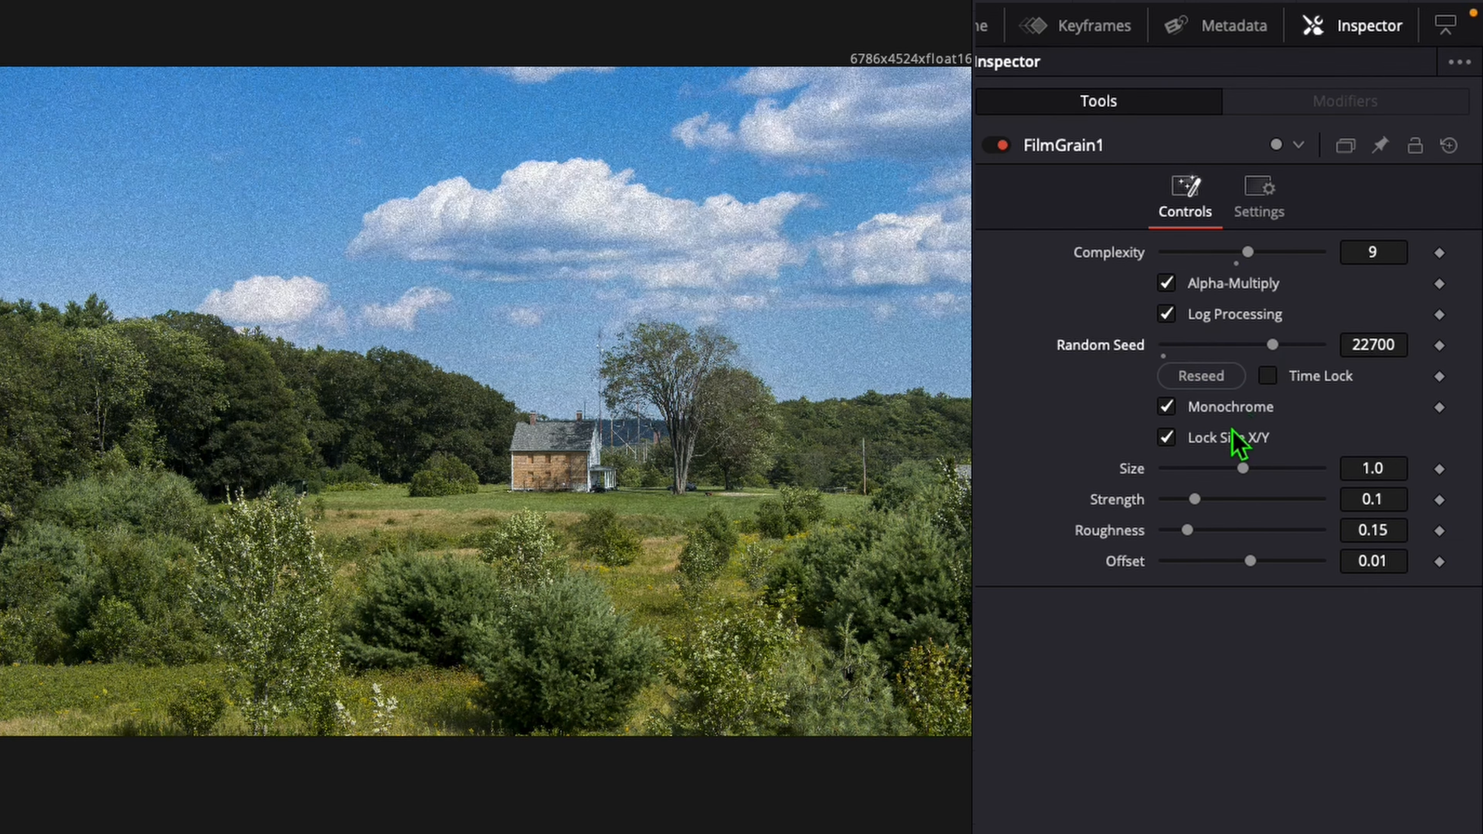
pyautogui.moveTo(1225, 478); pyautogui.dragTo(1166, 477)
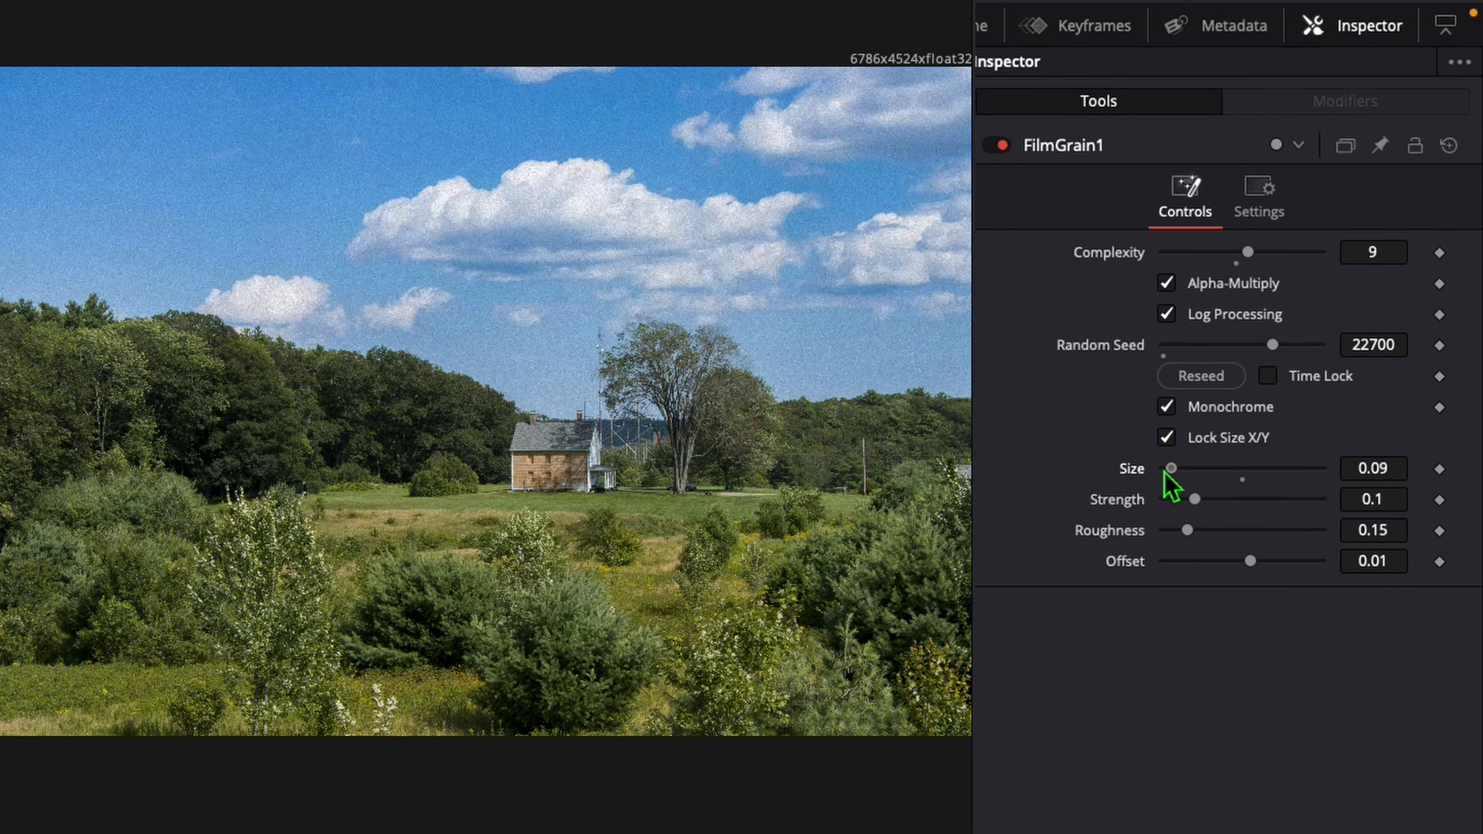
# Adjust FilmGrain1's Strength to about 0.063 and Roughness to about 0.661, and try different Offset values.
pyautogui.moveTo(1195, 500); pyautogui.dragTo(1308, 514)
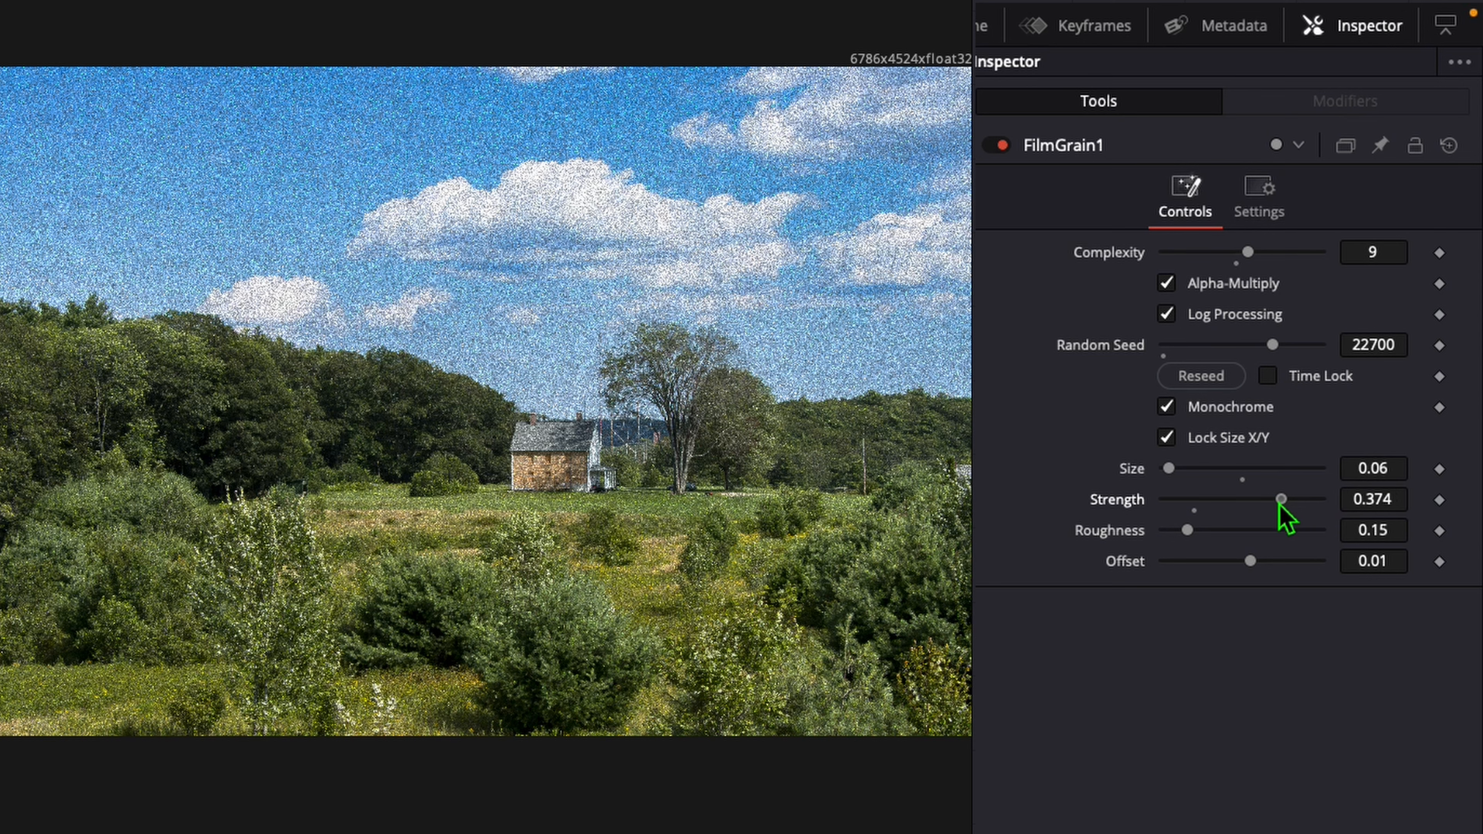
pyautogui.moveTo(1194, 505); pyautogui.dragTo(1184, 529)
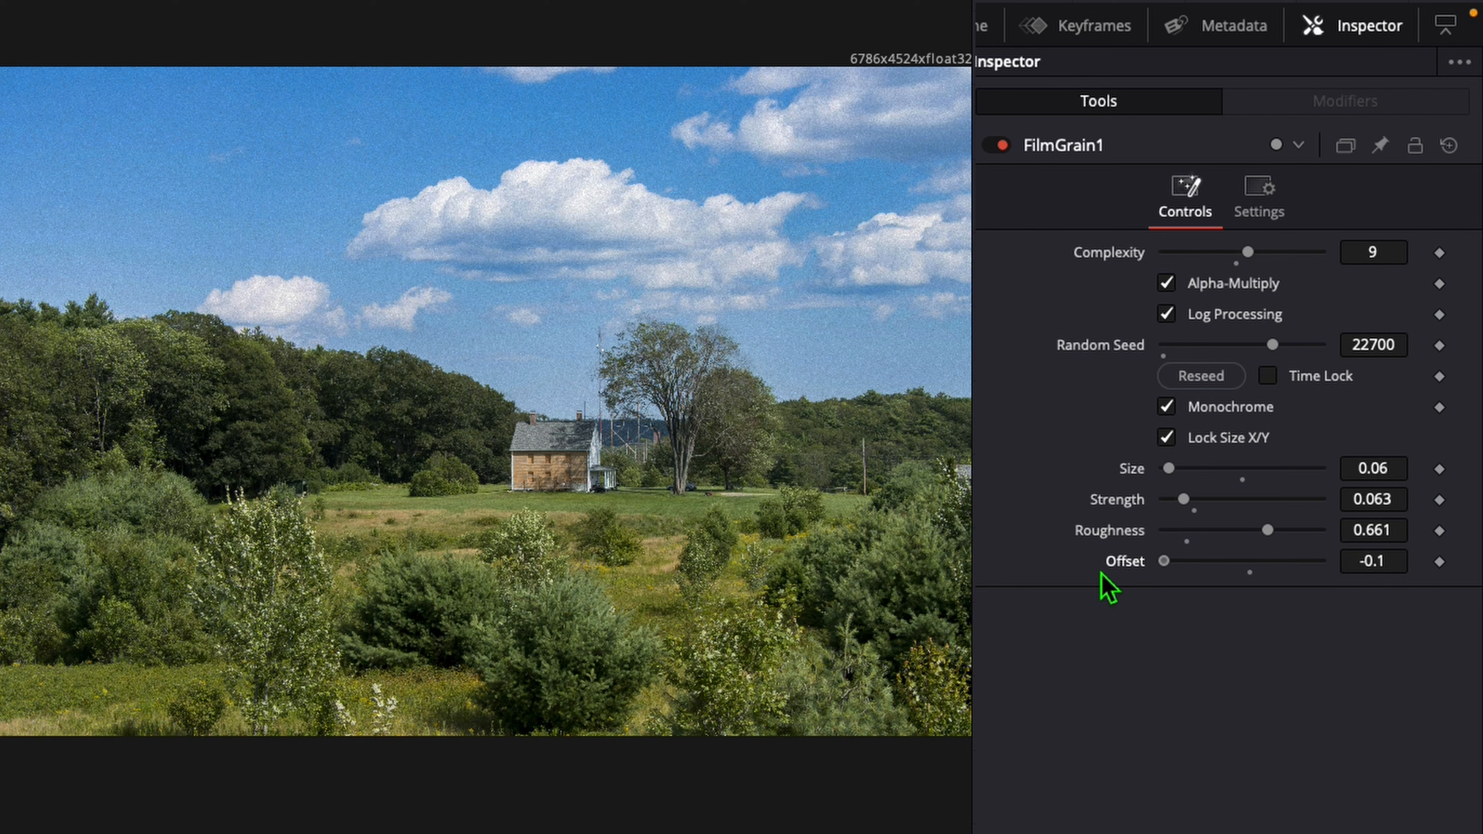
pyautogui.moveTo(1278, 564); pyautogui.dragTo(1275, 562)
pyautogui.moveTo(1191, 505); pyautogui.dragTo(1184, 474)
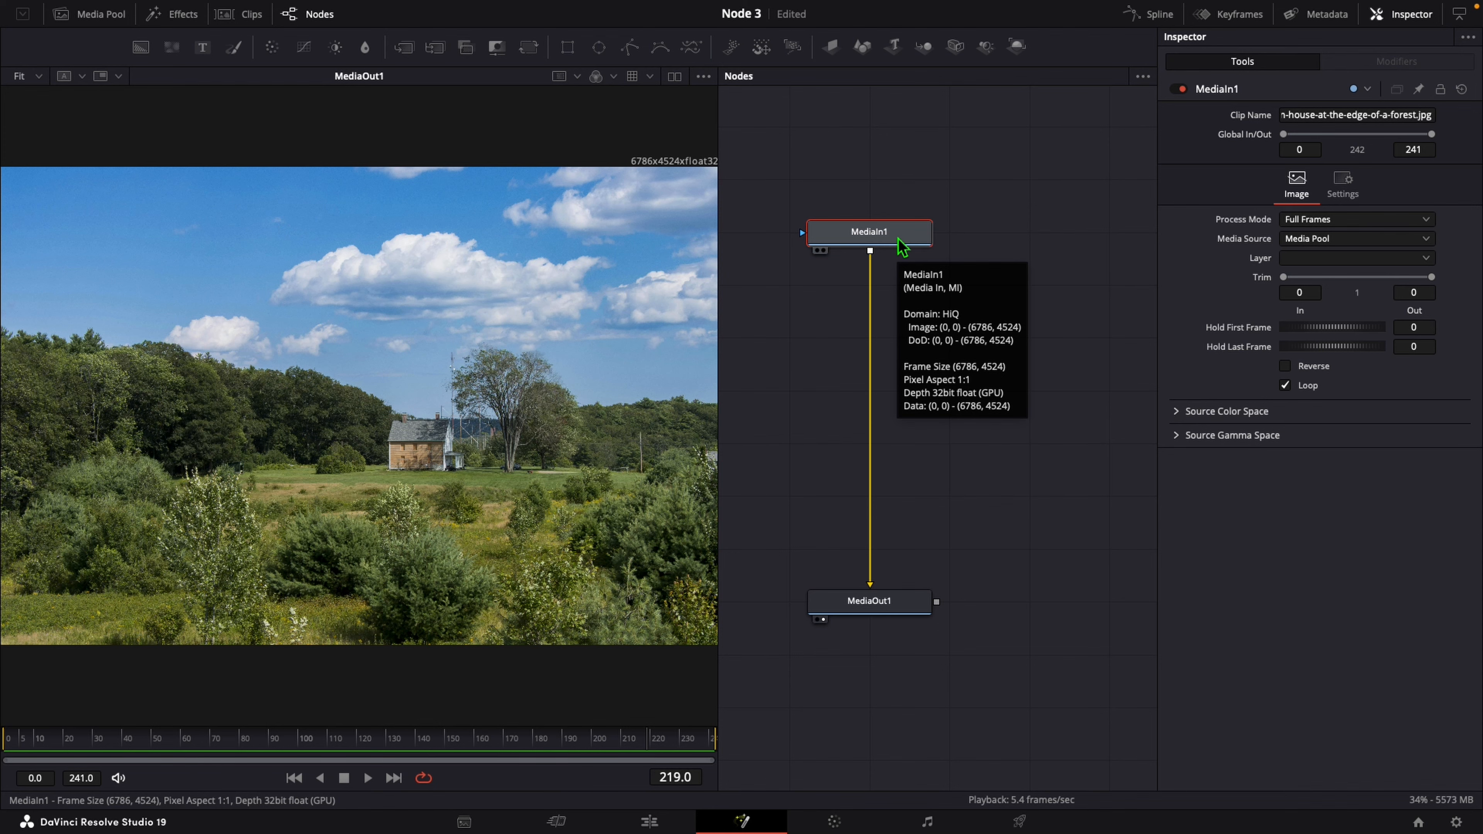
# Insert a Film Look Creator node after MediaIn1 and compare the image with the node disabled and enabled.
pyautogui.hotkey('shift', 'space')
pyautogui.write('film')
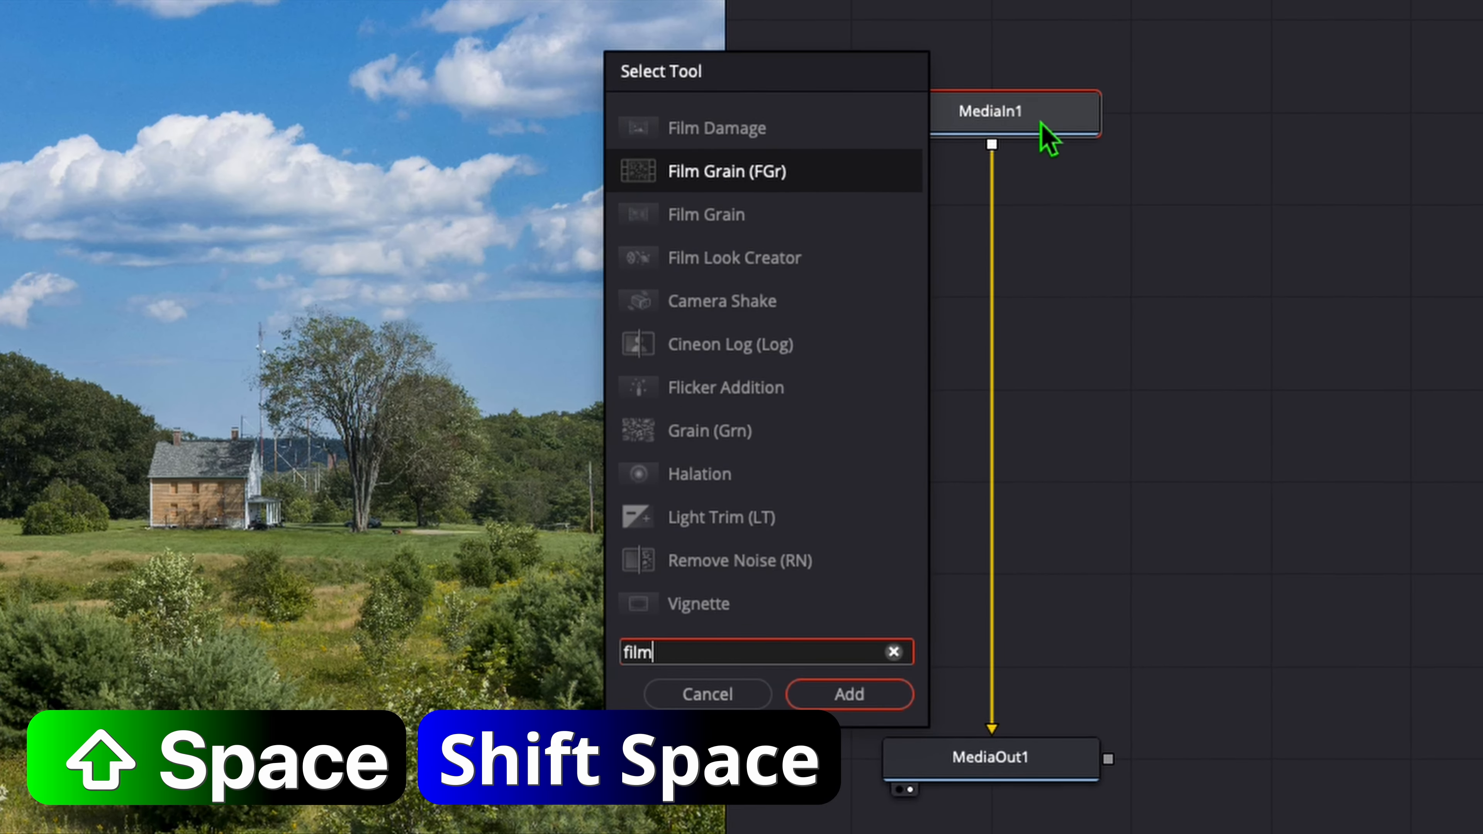
pyautogui.click(832, 251)
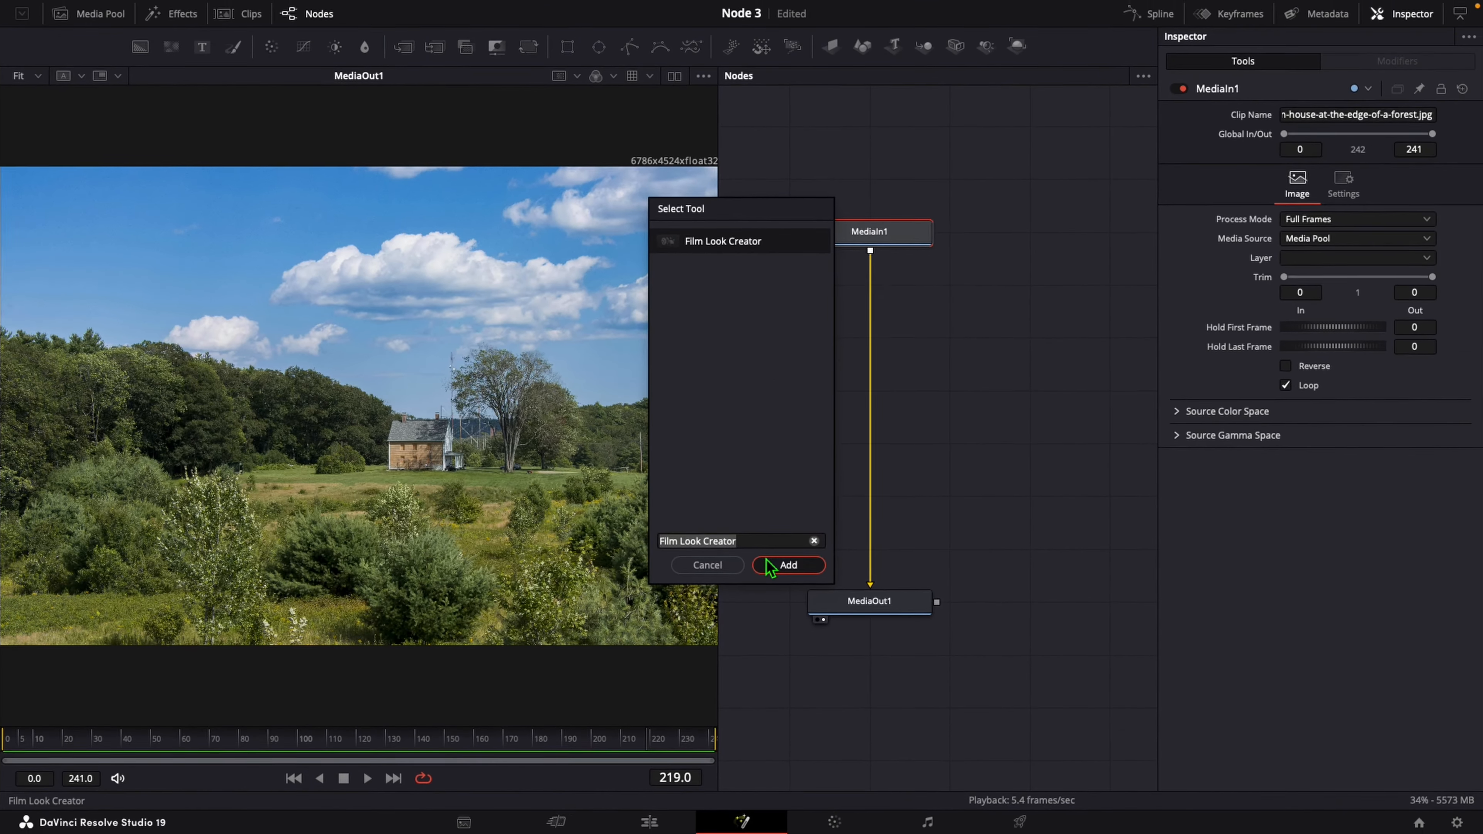
pyautogui.click(811, 685)
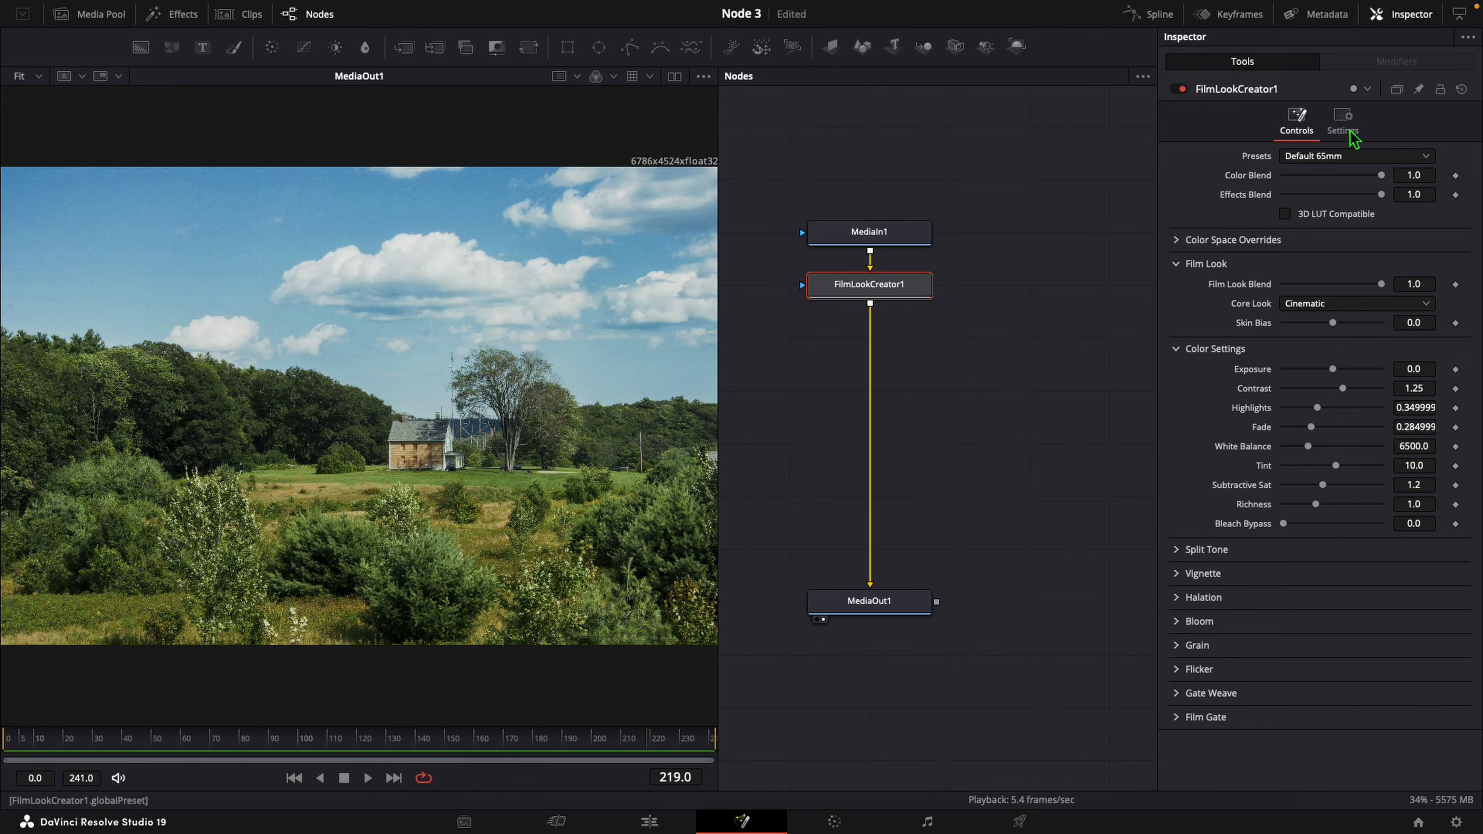
pyautogui.click(1177, 89)
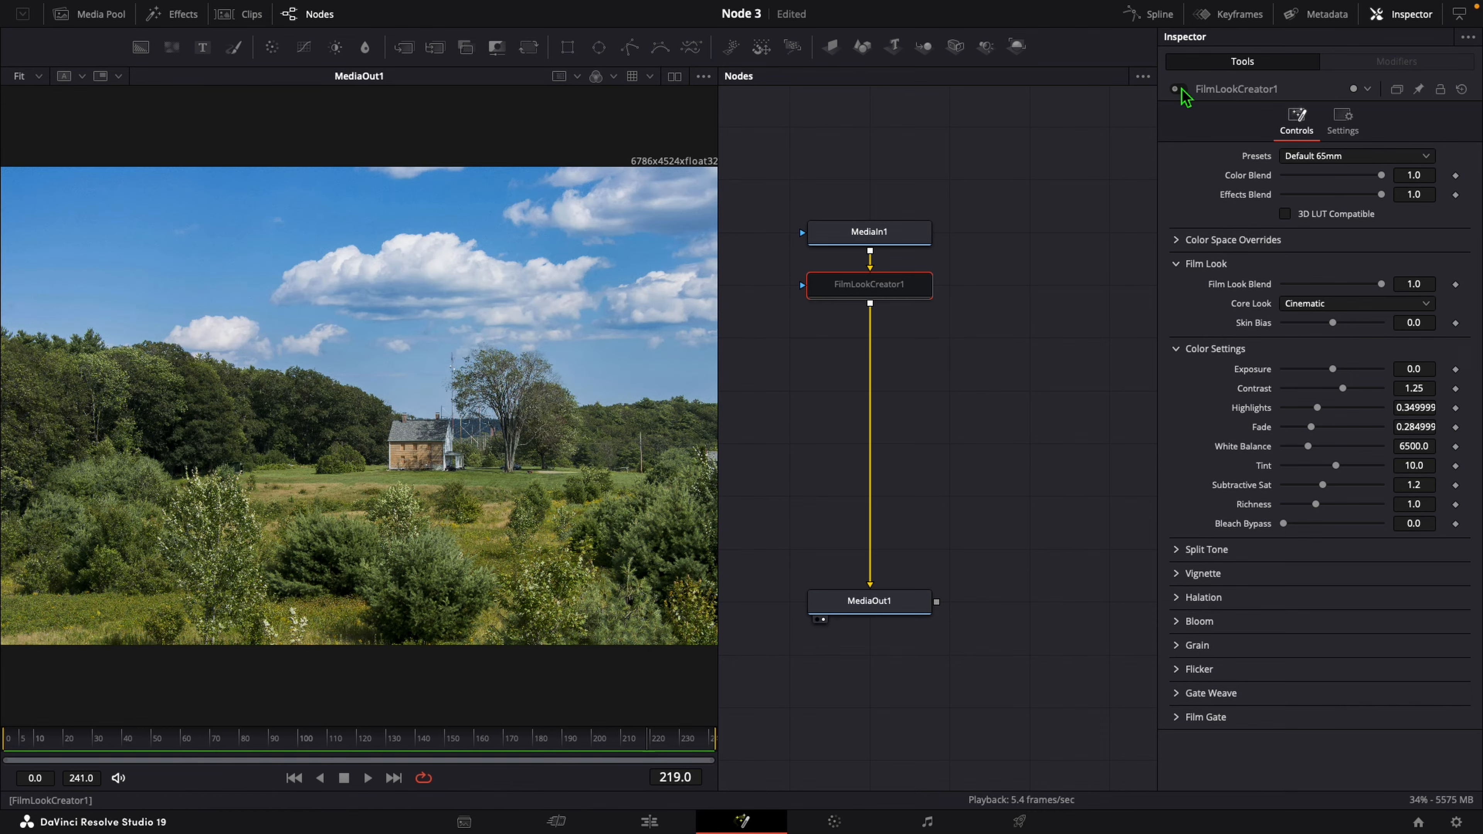
pyautogui.click(1177, 89)
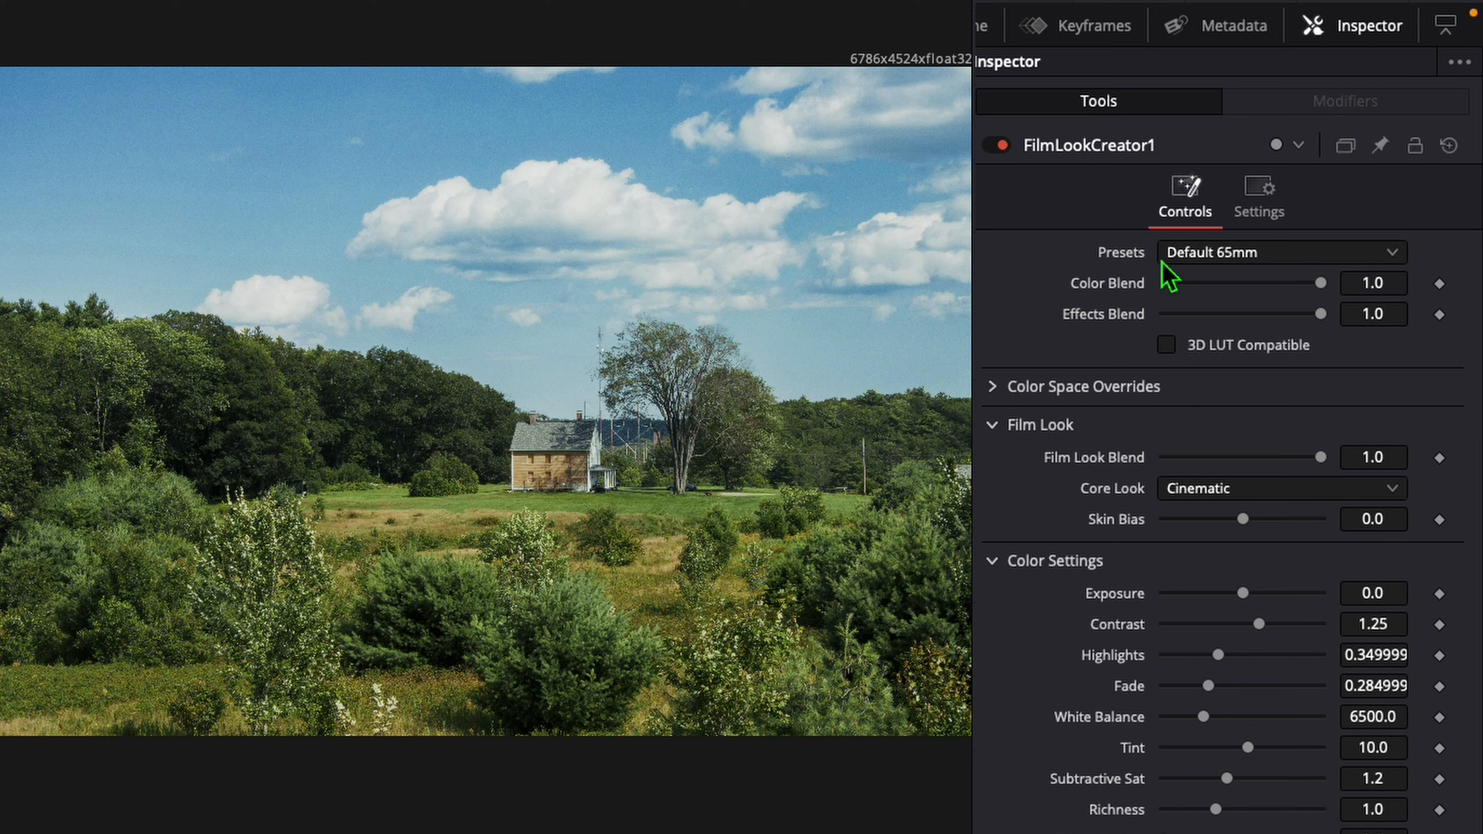
# Try FilmLookCreator1's Nostalgic, Cinematic, Default 35mm and Default No Effects presets, and settle on Cinematic.
pyautogui.click(1203, 256)
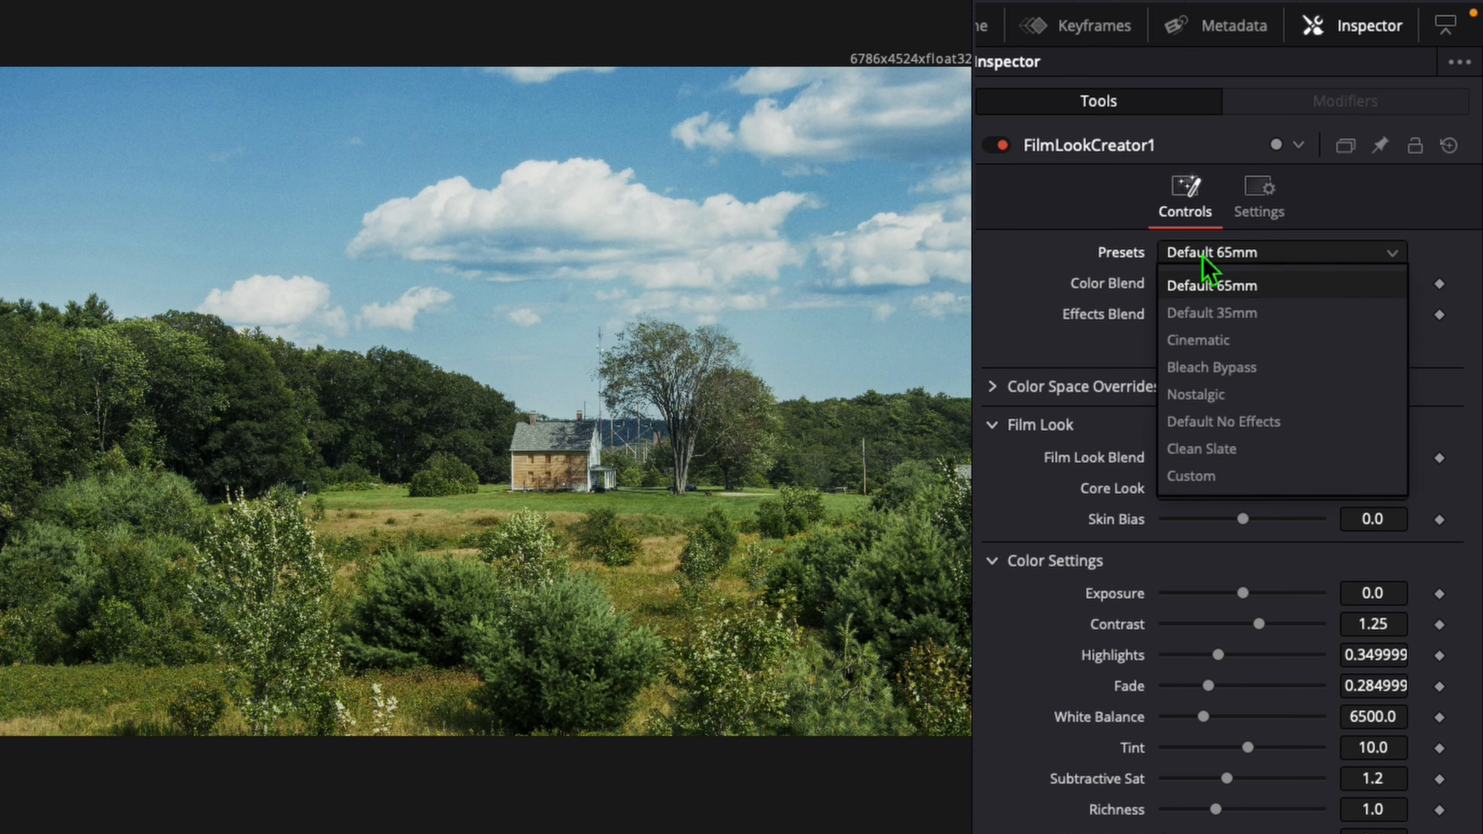
pyautogui.click(1196, 398)
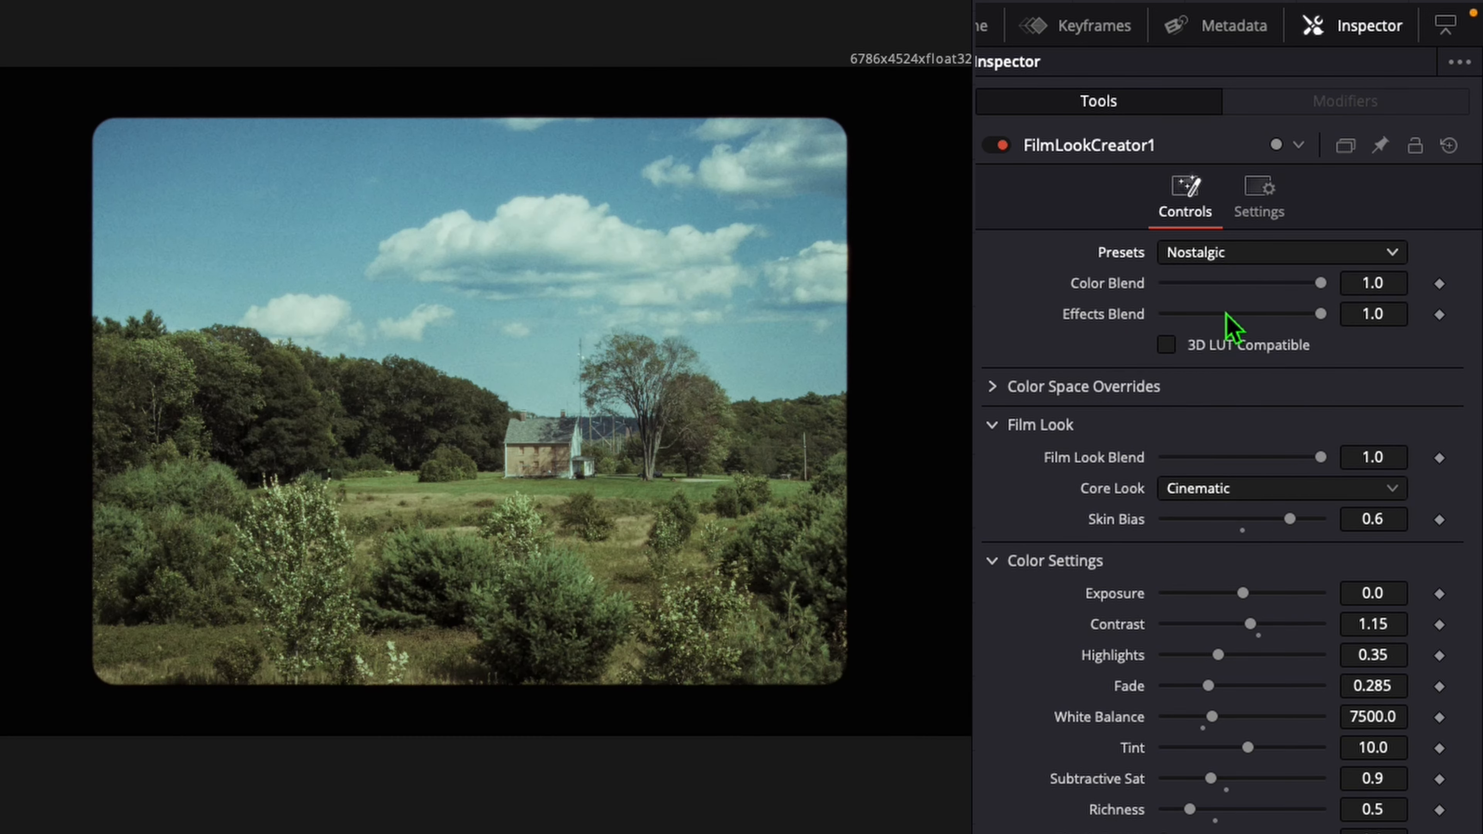
pyautogui.click(1243, 256)
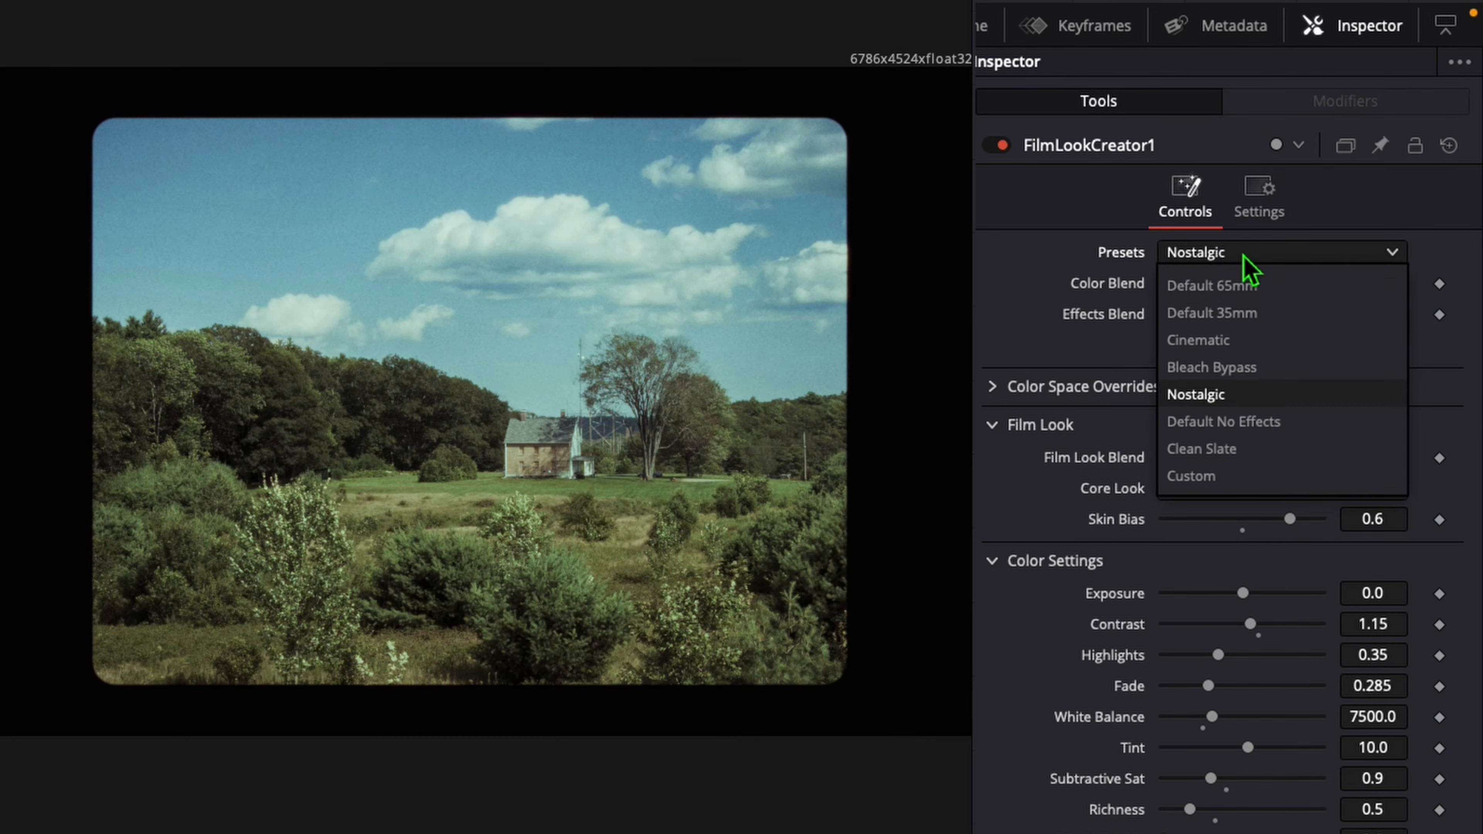
pyautogui.click(1233, 341)
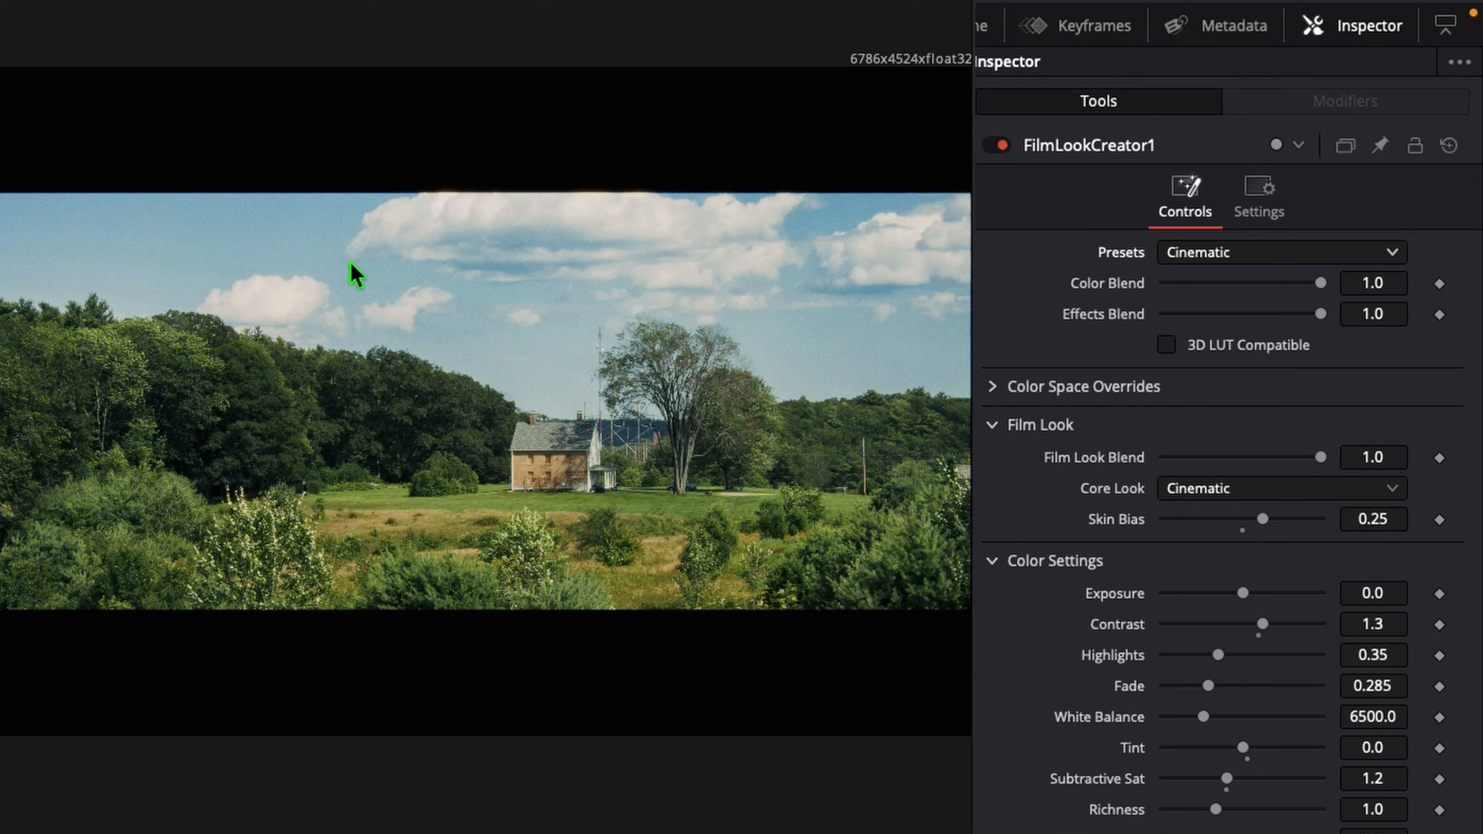
pyautogui.click(1287, 261)
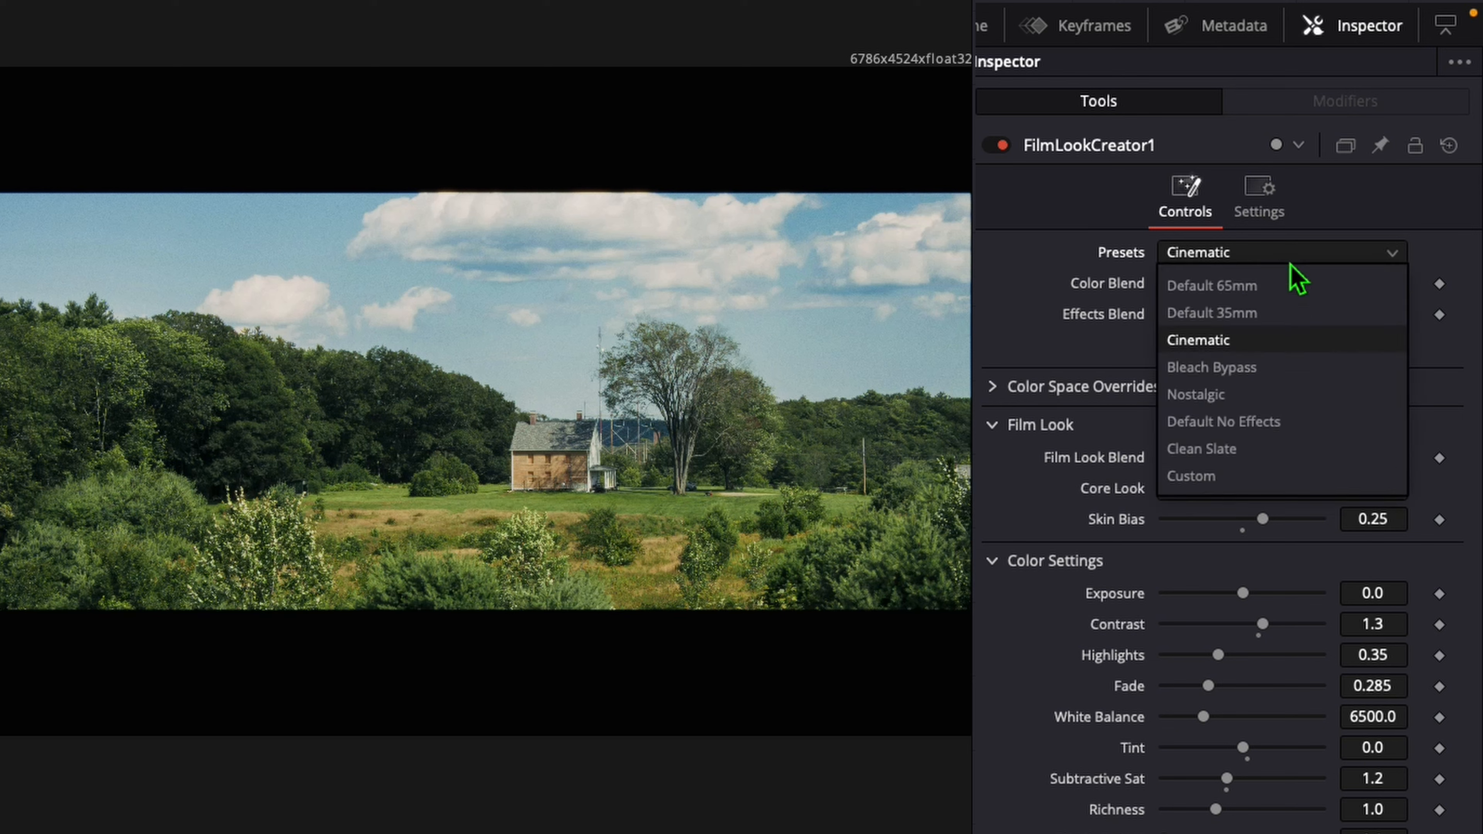
pyautogui.click(1264, 304)
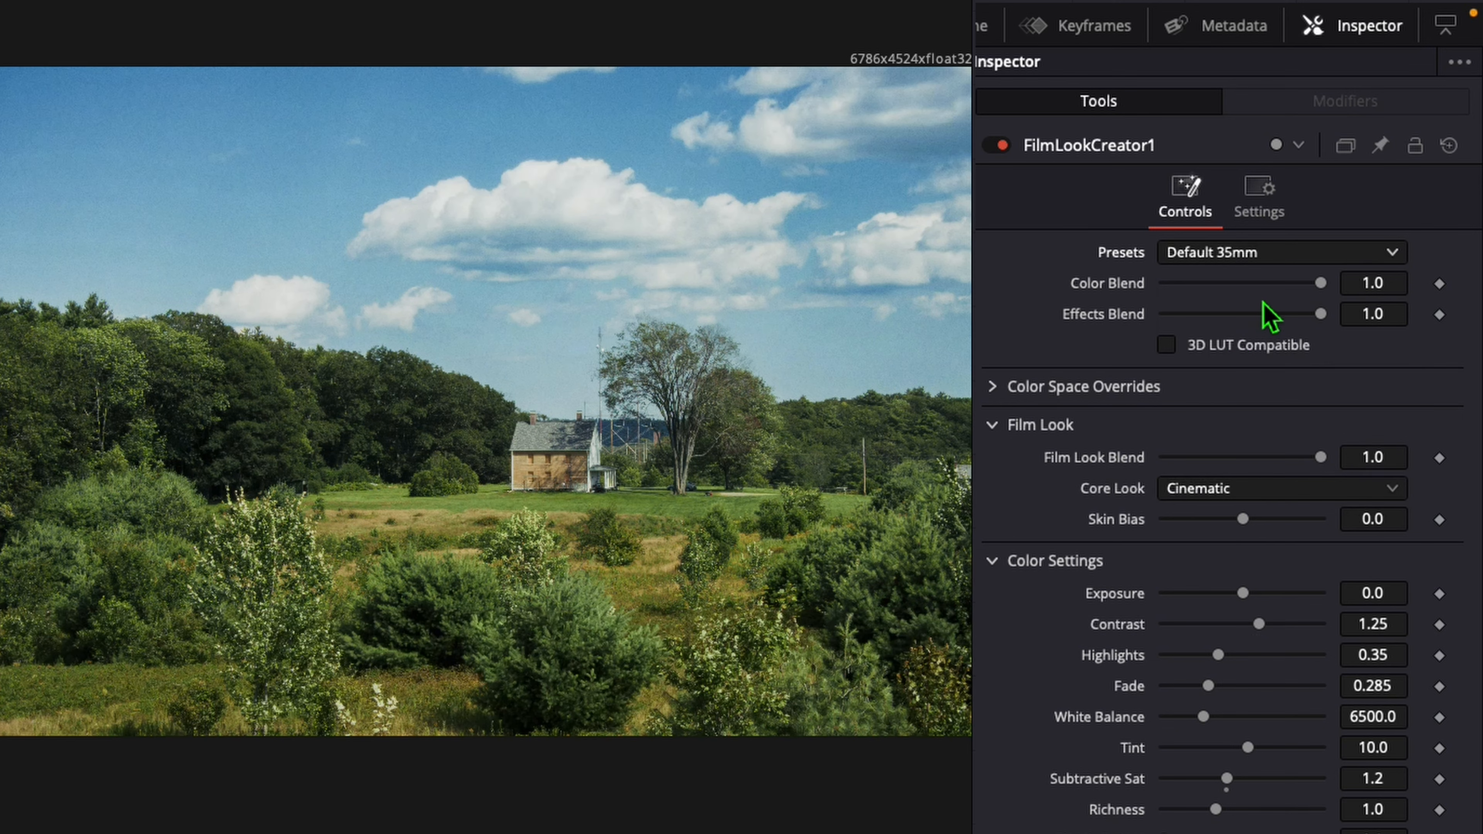
pyautogui.click(1269, 263)
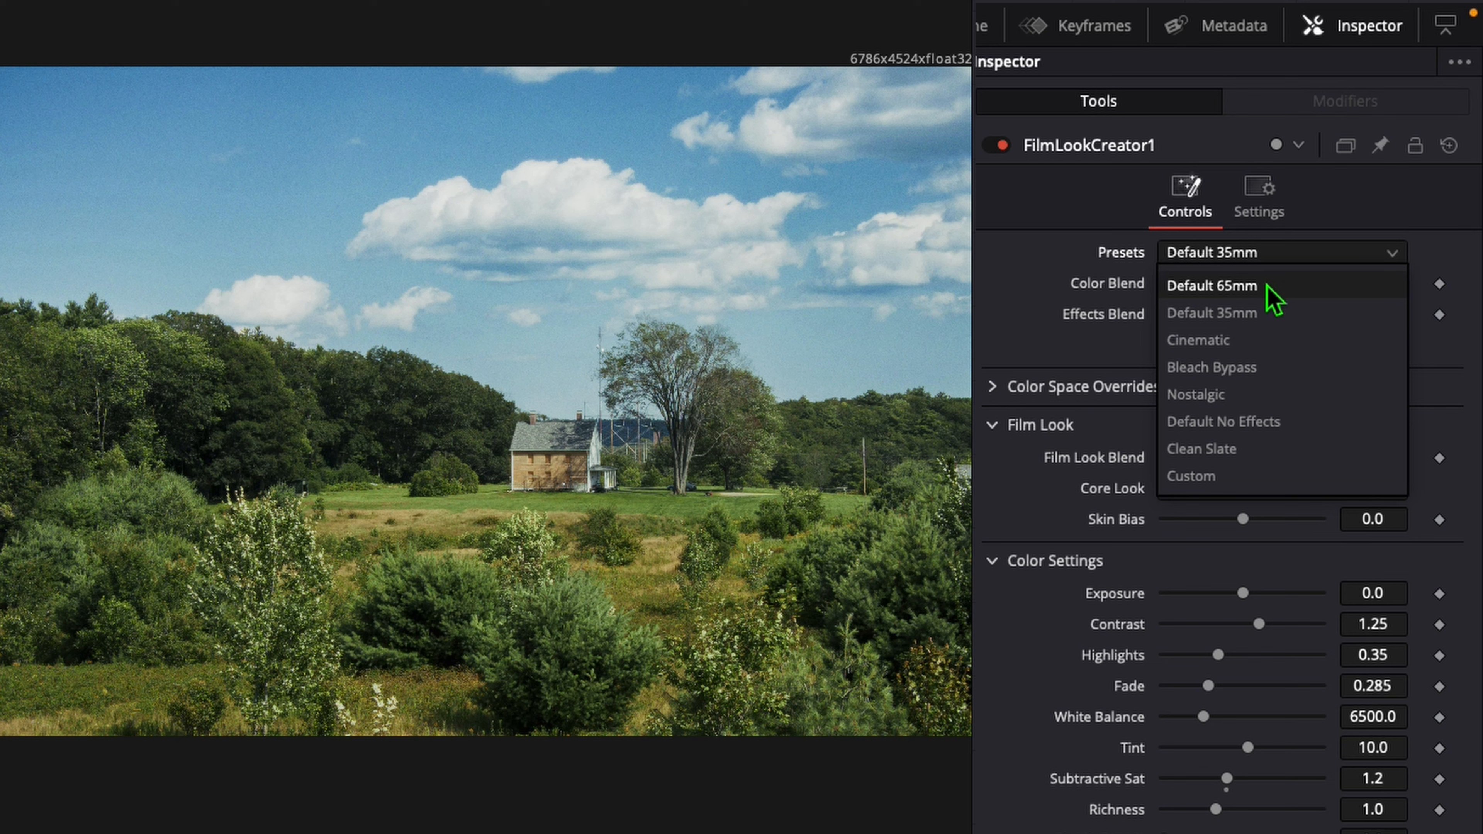
pyautogui.click(1273, 423)
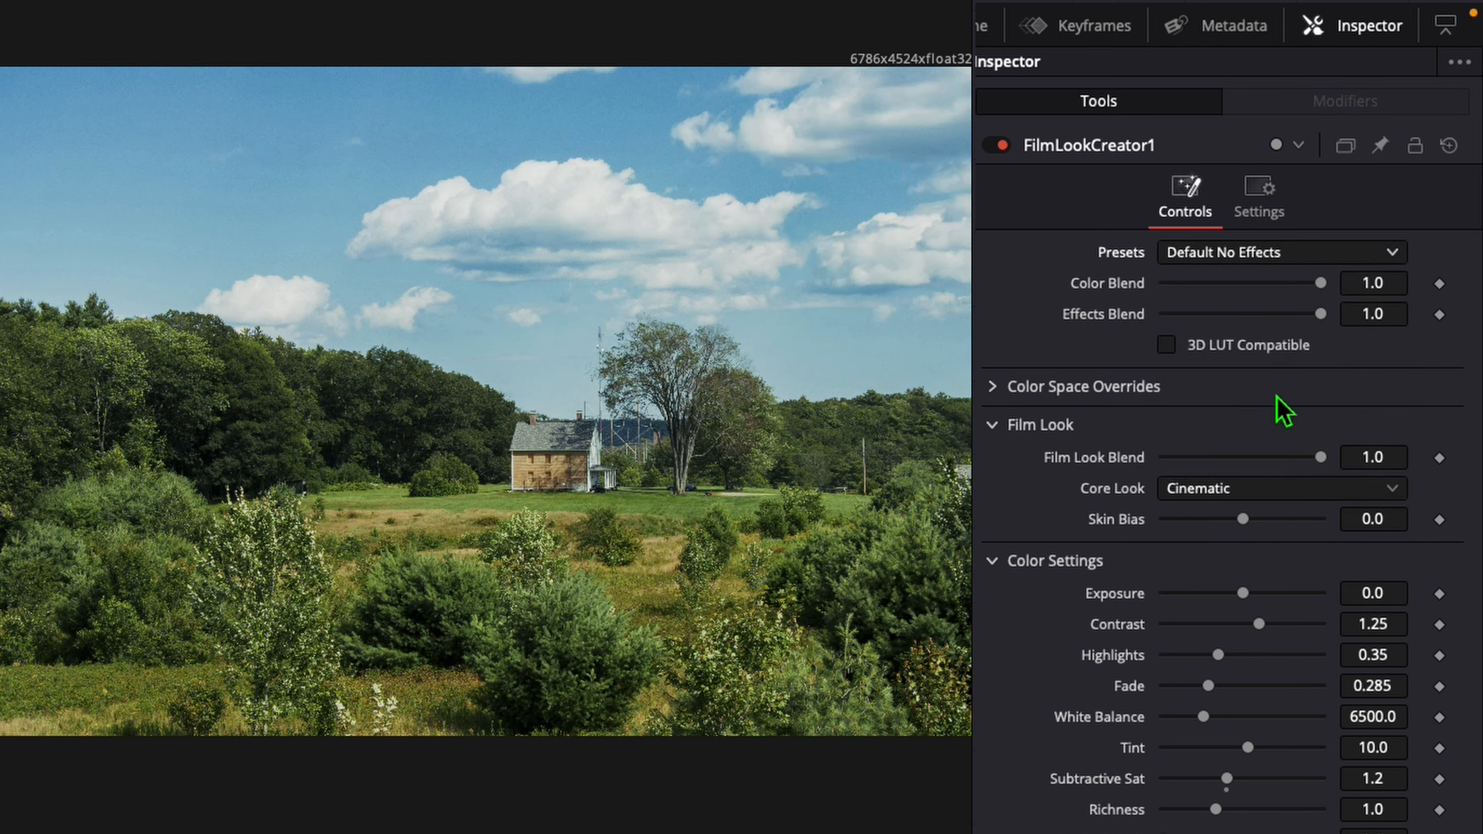
pyautogui.click(1264, 258)
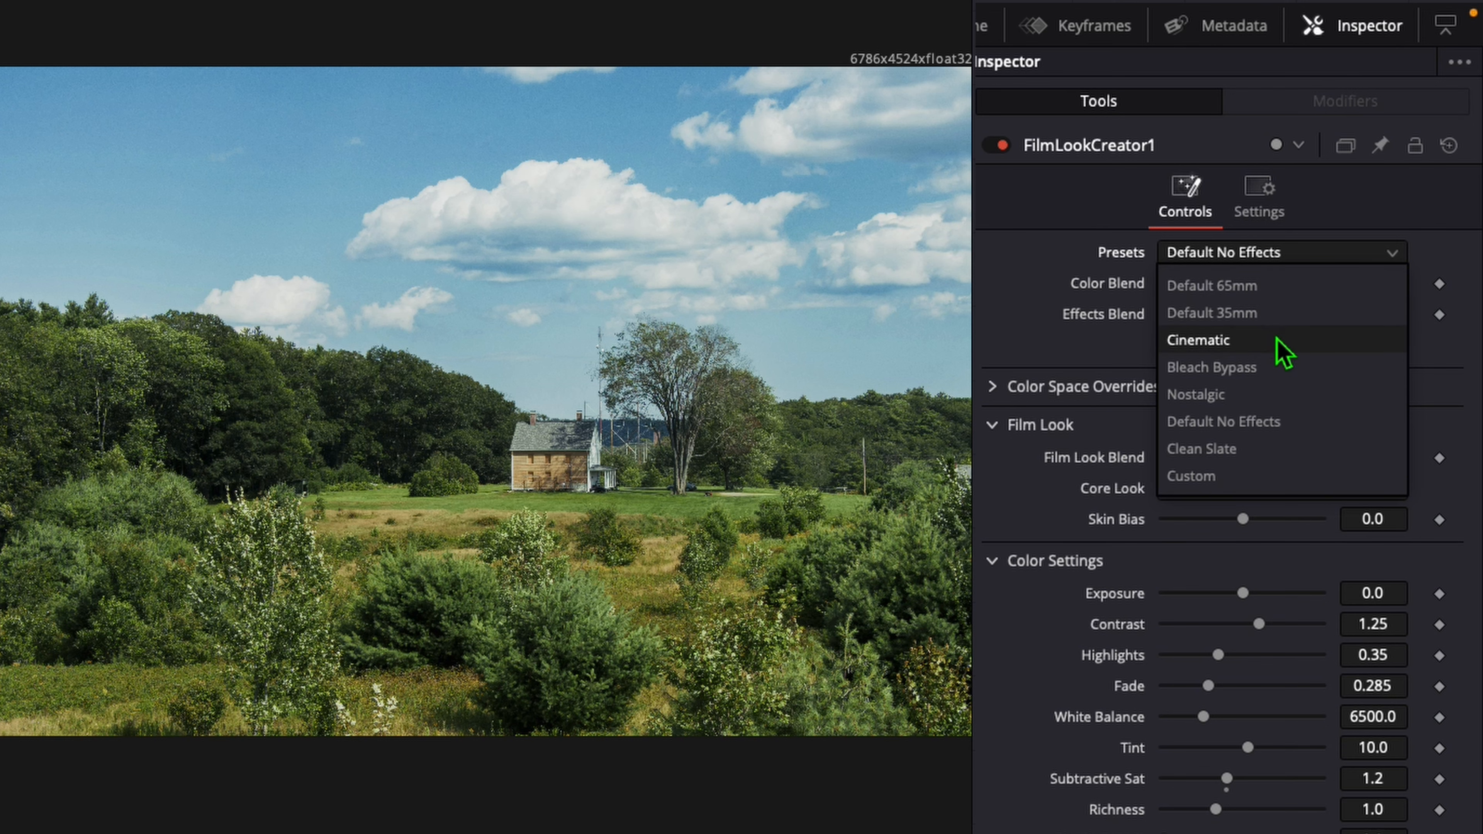
pyautogui.click(1282, 352)
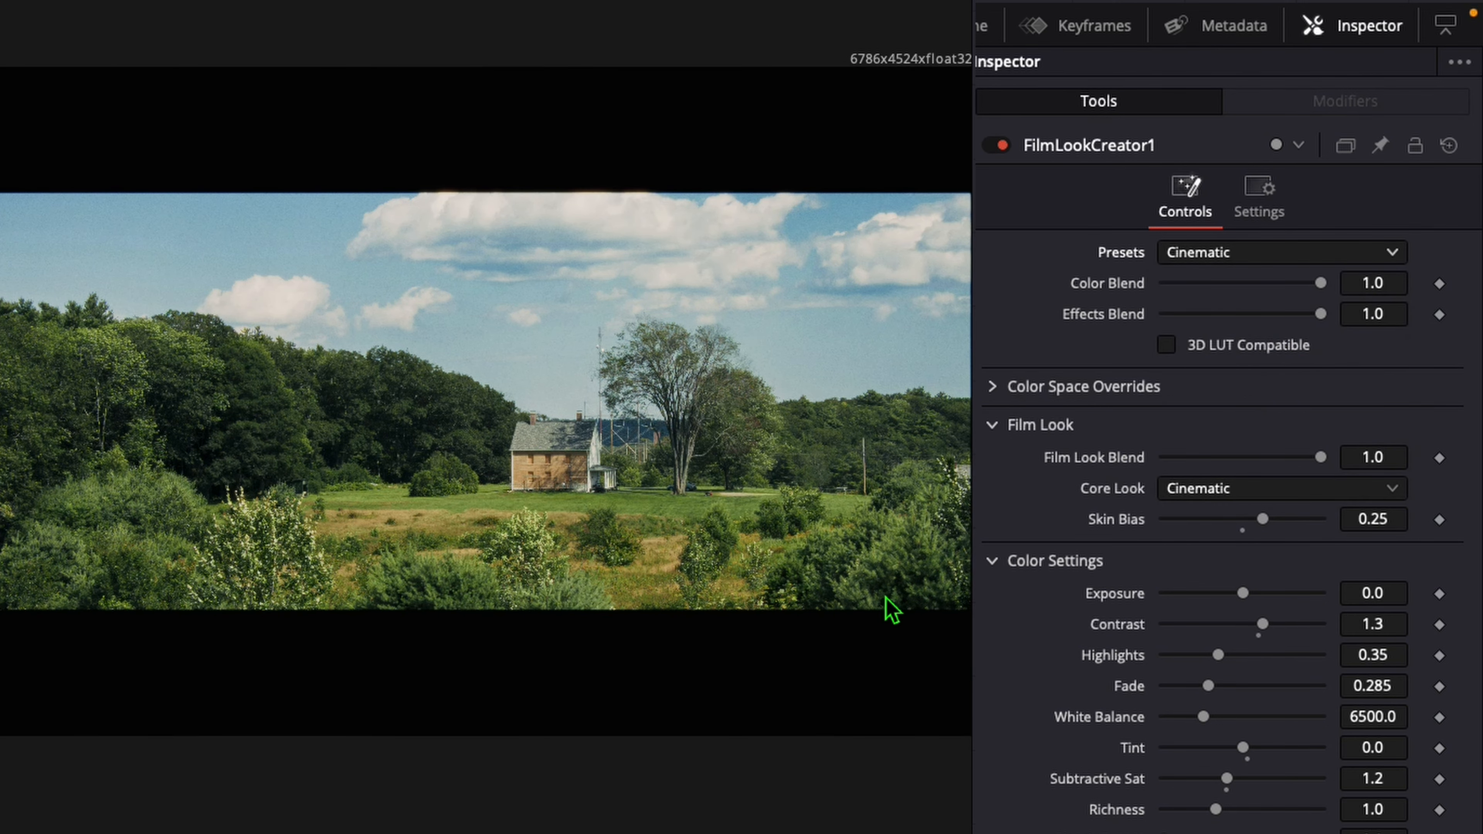
# Override FilmLookCreator1's Input Color Space with Blackmagic Design 4.6K Film Gen 3 and its Input Gamma with Blackmagic Design Broadcast Film.
pyautogui.click(994, 389)
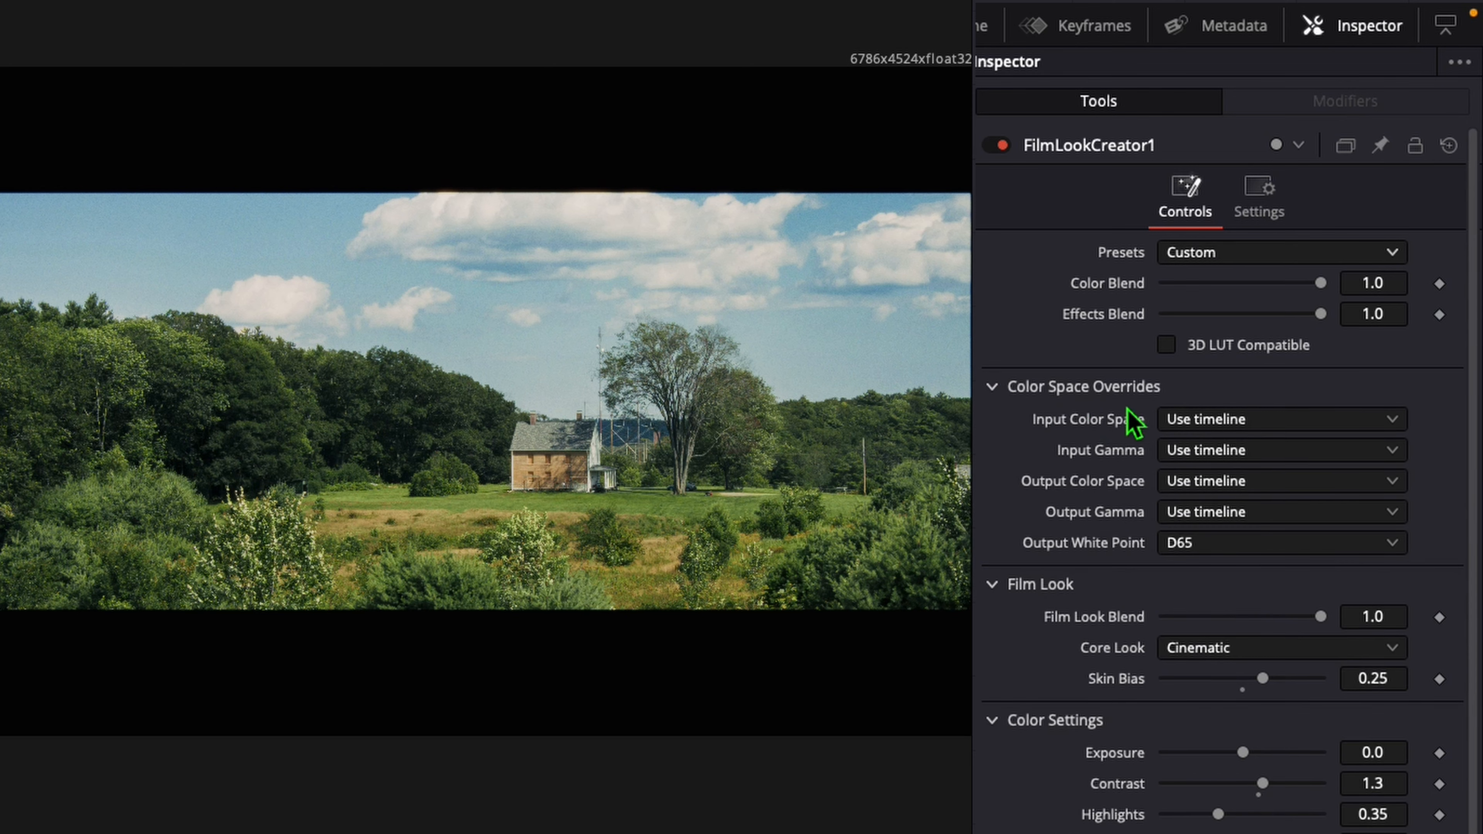
pyautogui.click(1180, 419)
pyautogui.click(1217, 728)
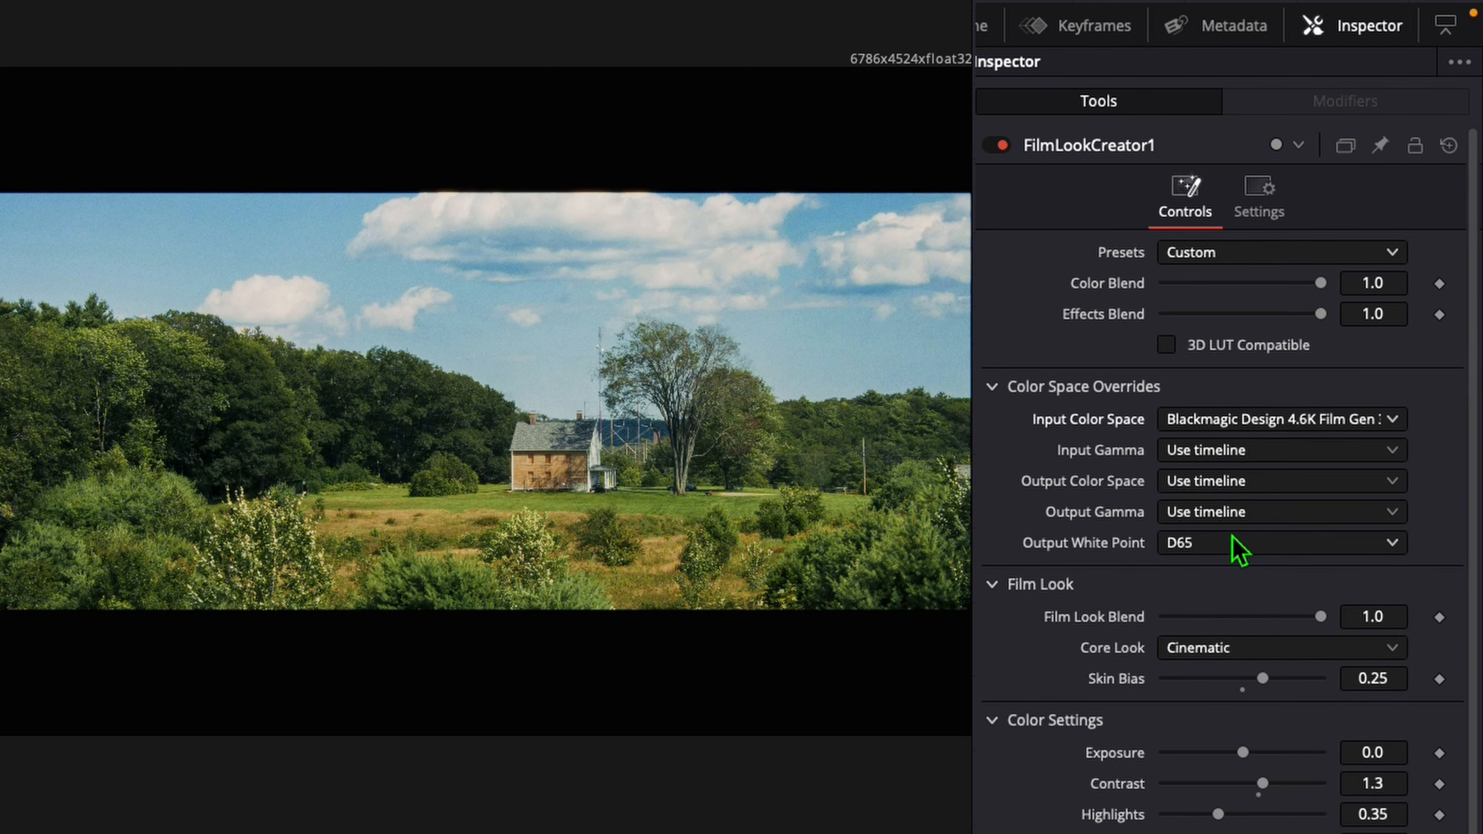
pyautogui.click(1226, 418)
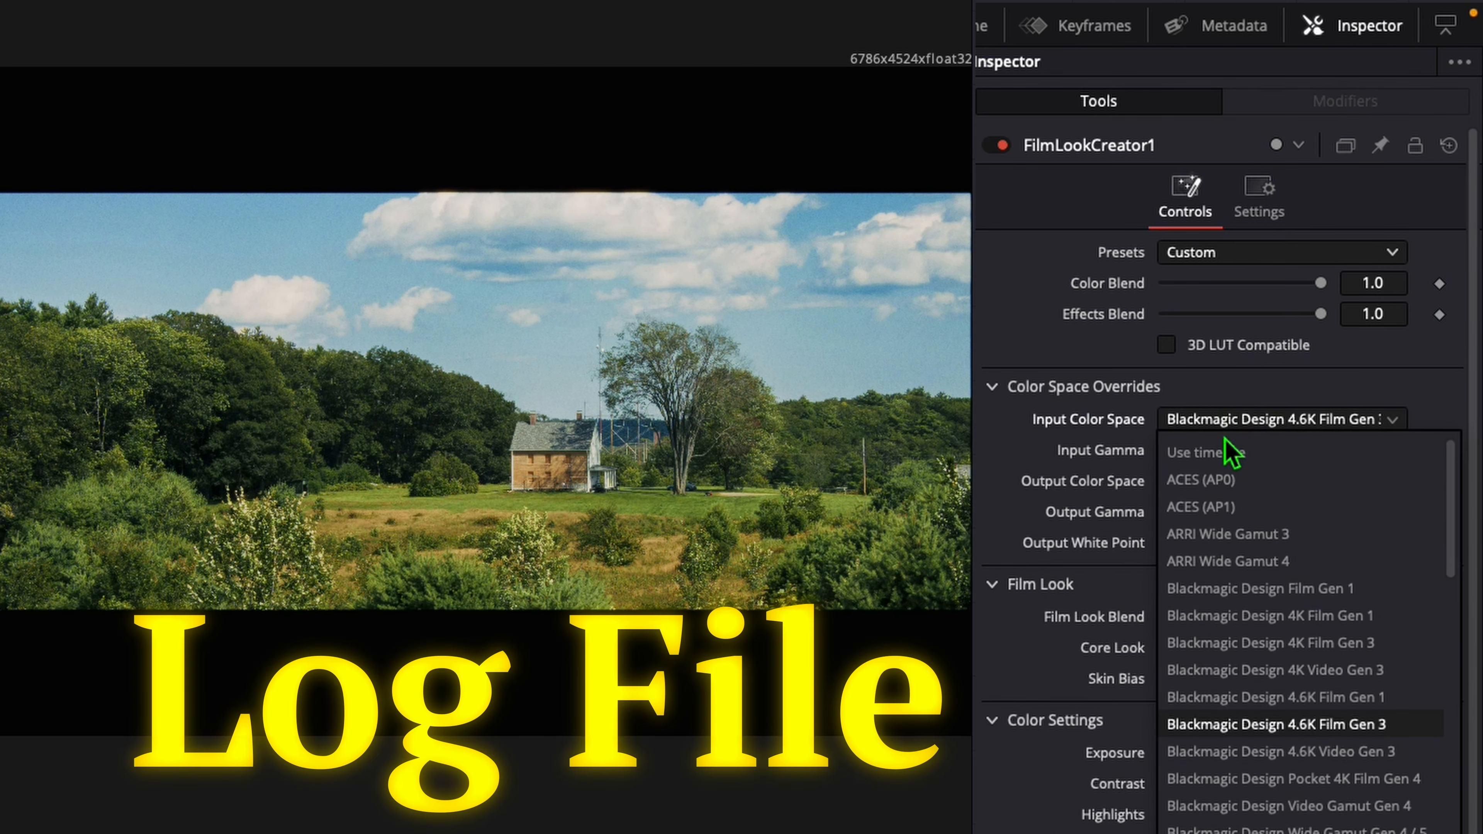
pyautogui.click(1025, 467)
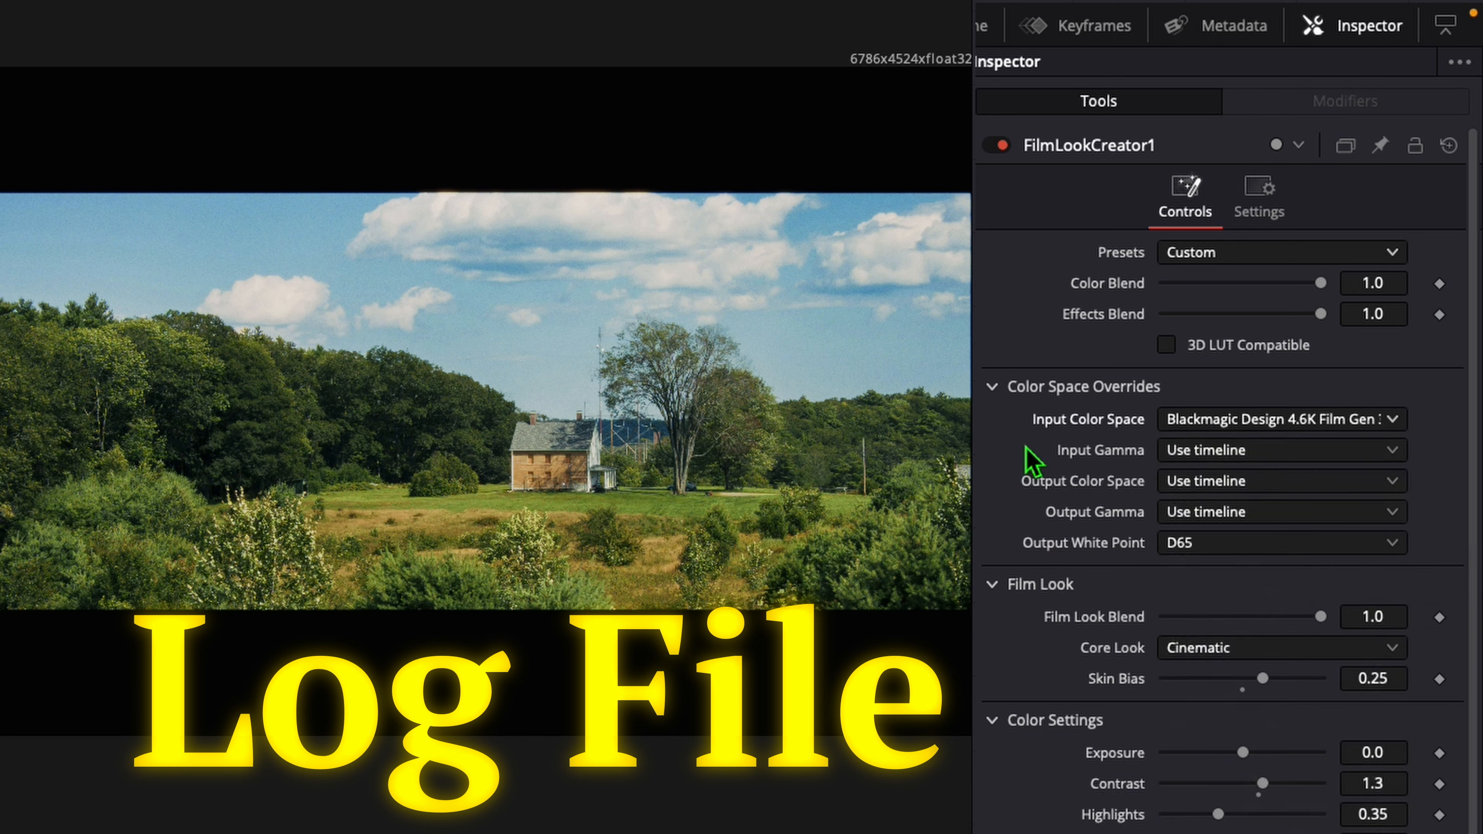
pyautogui.click(1226, 450)
pyautogui.click(1203, 783)
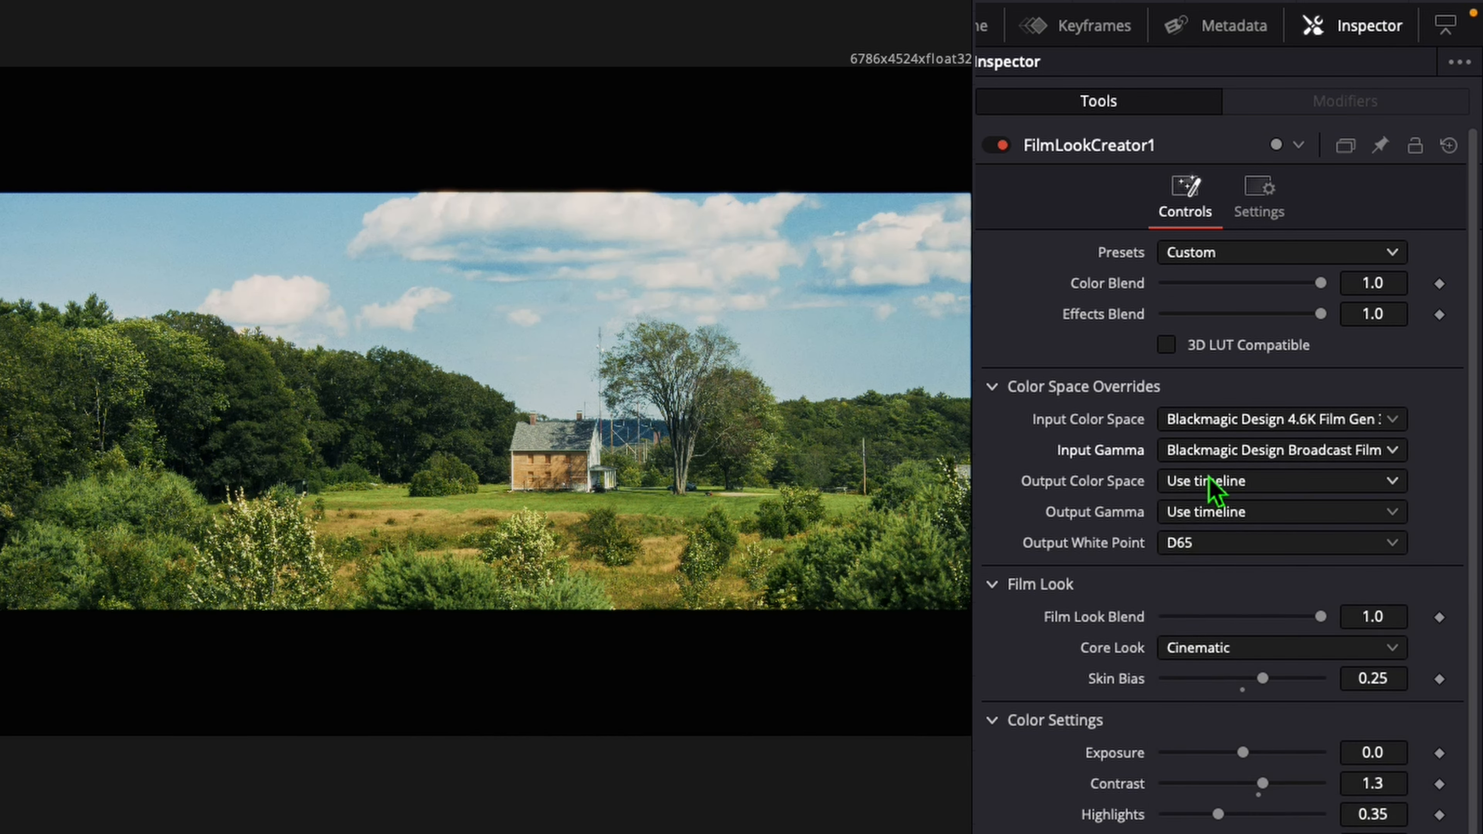
# Set FilmLookCreator1's Output Color Space to Rec.709 and Output Gamma to Gamma 2.4.
pyautogui.click(1232, 481)
pyautogui.scroll(-1, 1284, 596)
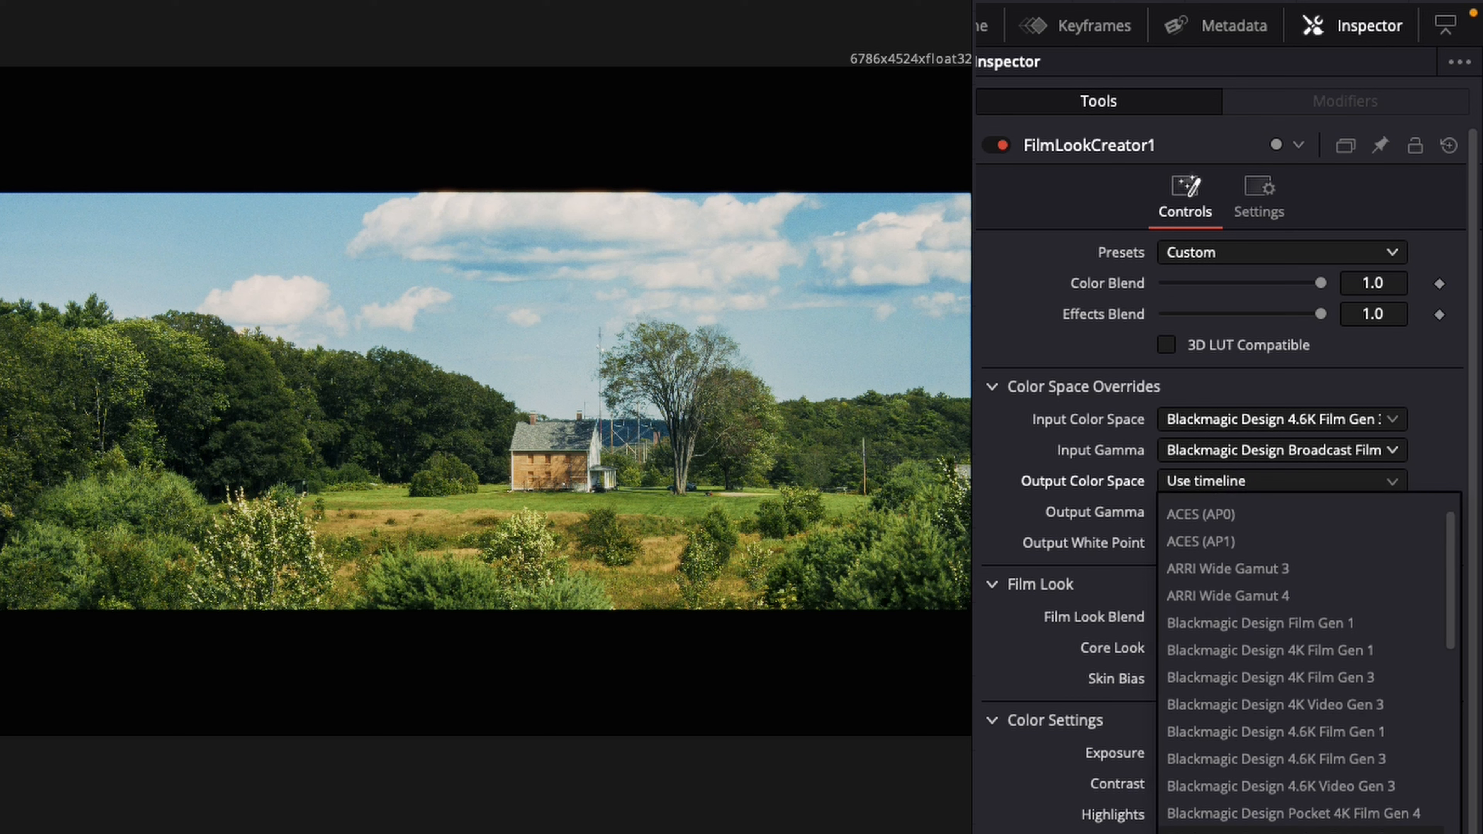
pyautogui.scroll(-5, 1285, 596)
pyautogui.scroll(-5, 1261, 678)
pyautogui.click(1215, 540)
pyautogui.click(1232, 512)
pyautogui.scroll(-5, 1262, 815)
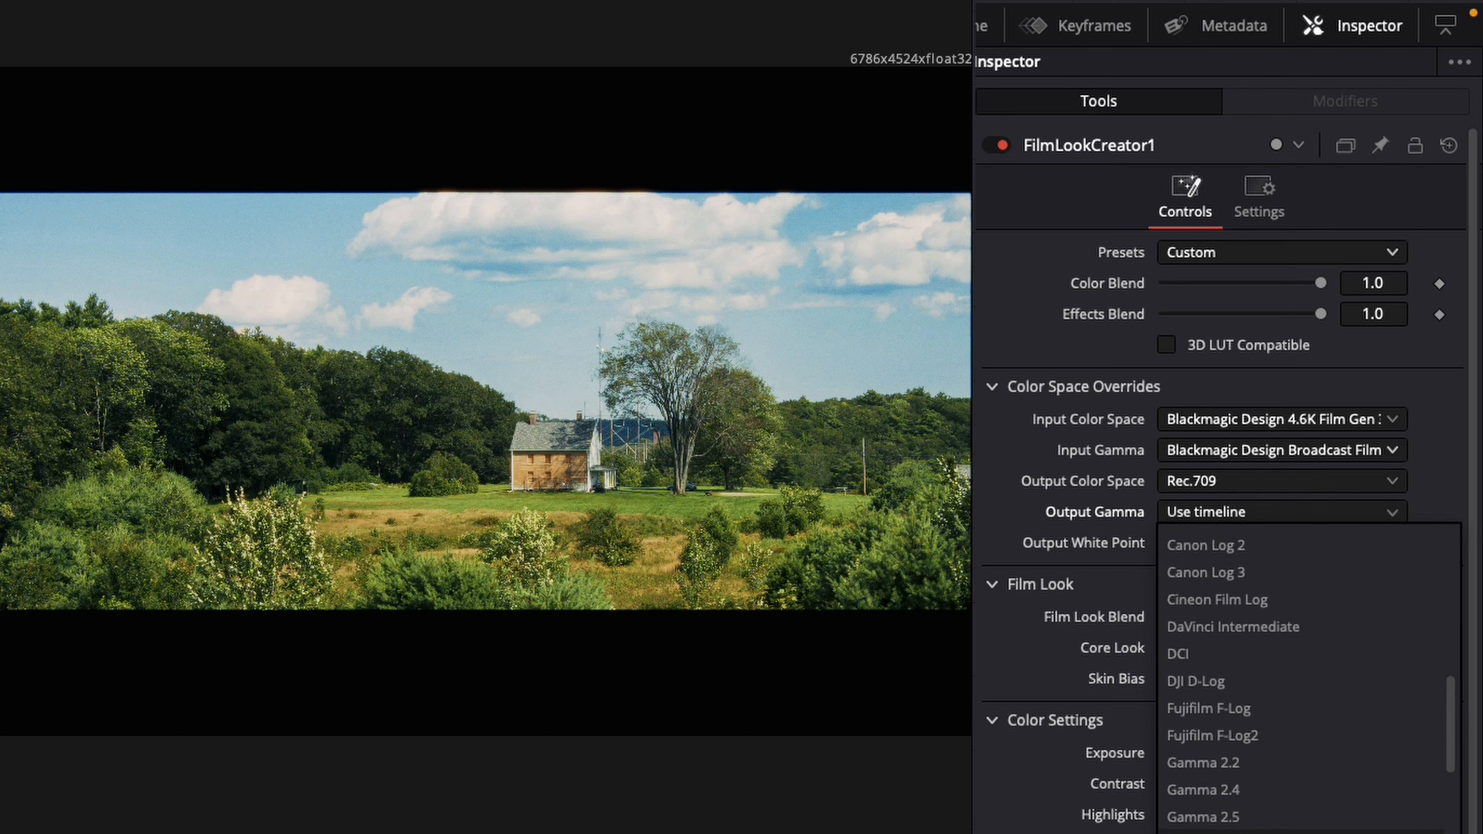
pyautogui.click(1263, 797)
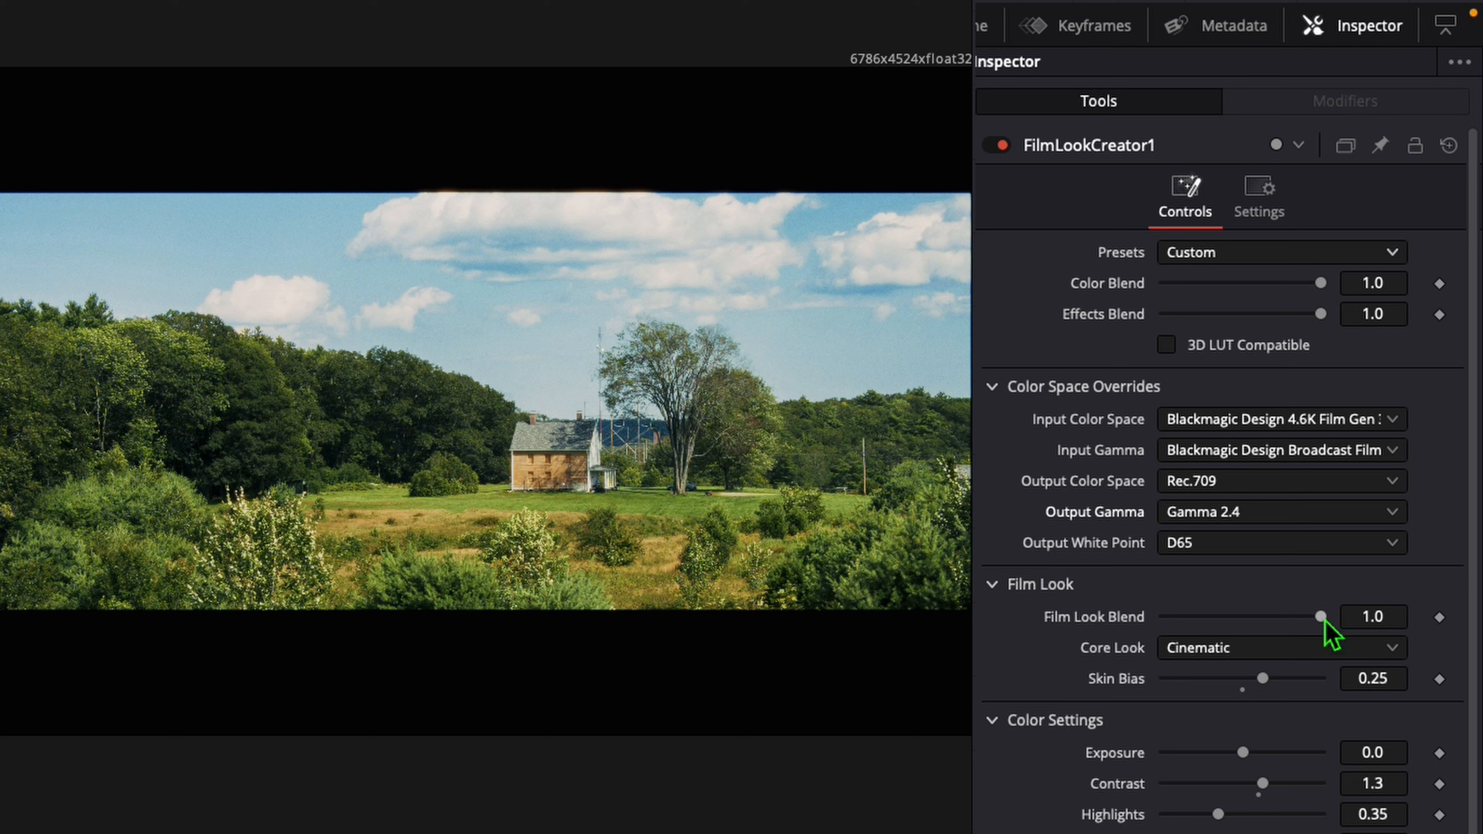
# Try different Film Look Blend amounts, compare the Akasaka and Rochester core looks, and settle on Akasaka.
pyautogui.moveTo(1323, 619); pyautogui.dragTo(1370, 638)
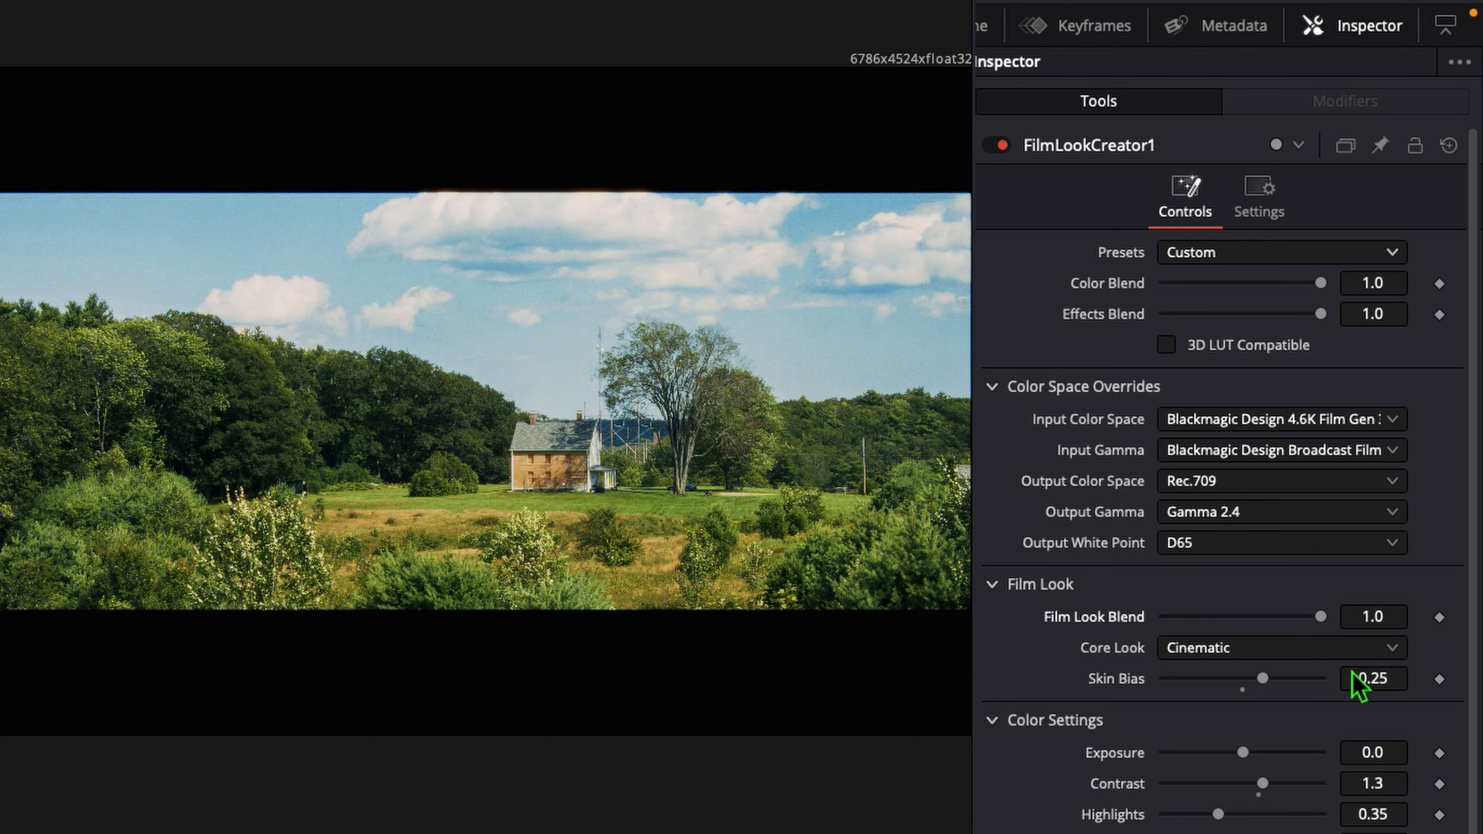
pyautogui.click(1282, 650)
pyautogui.click(1251, 741)
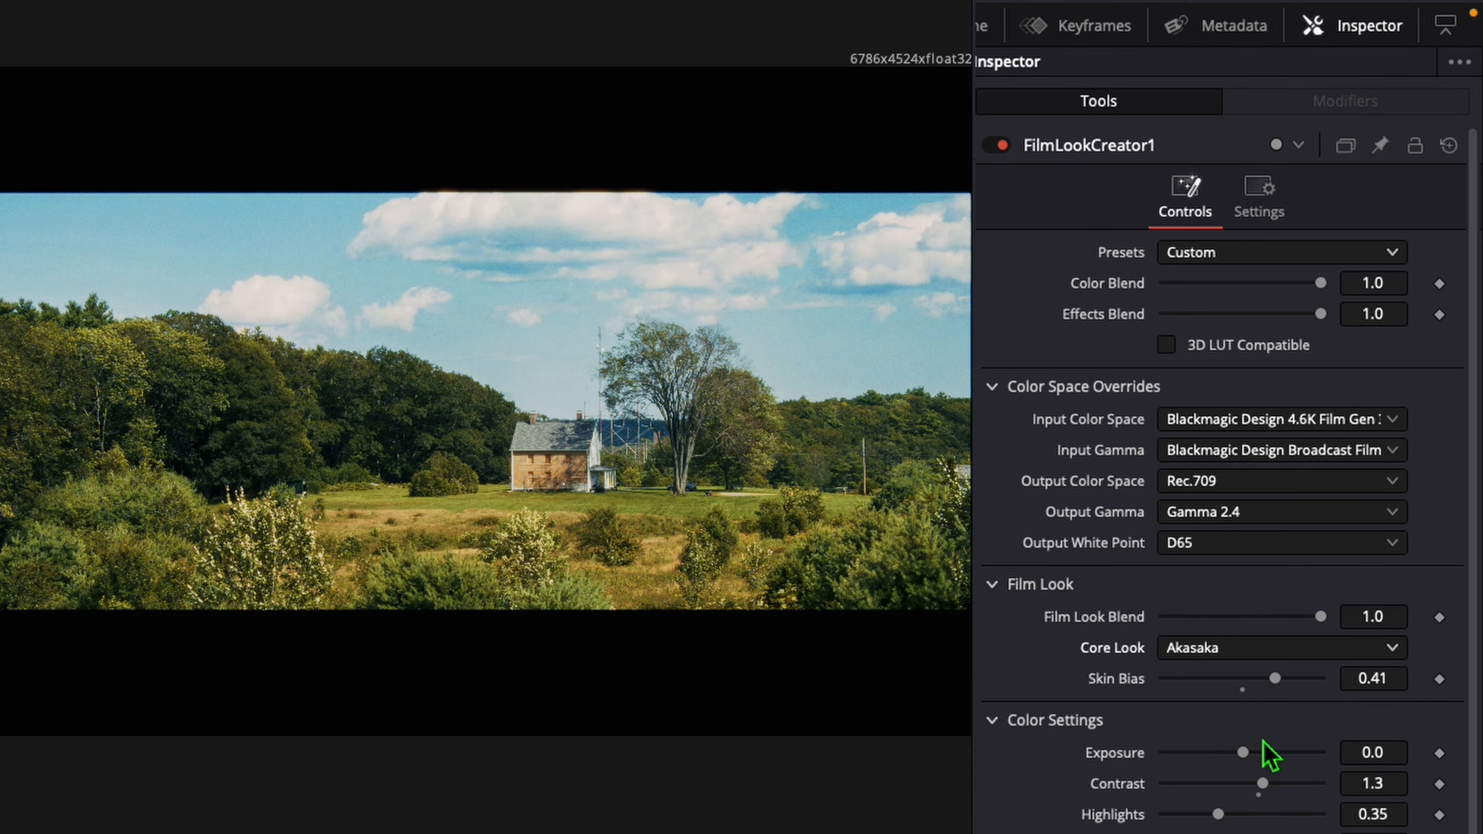
pyautogui.scroll(-1, 1263, 741)
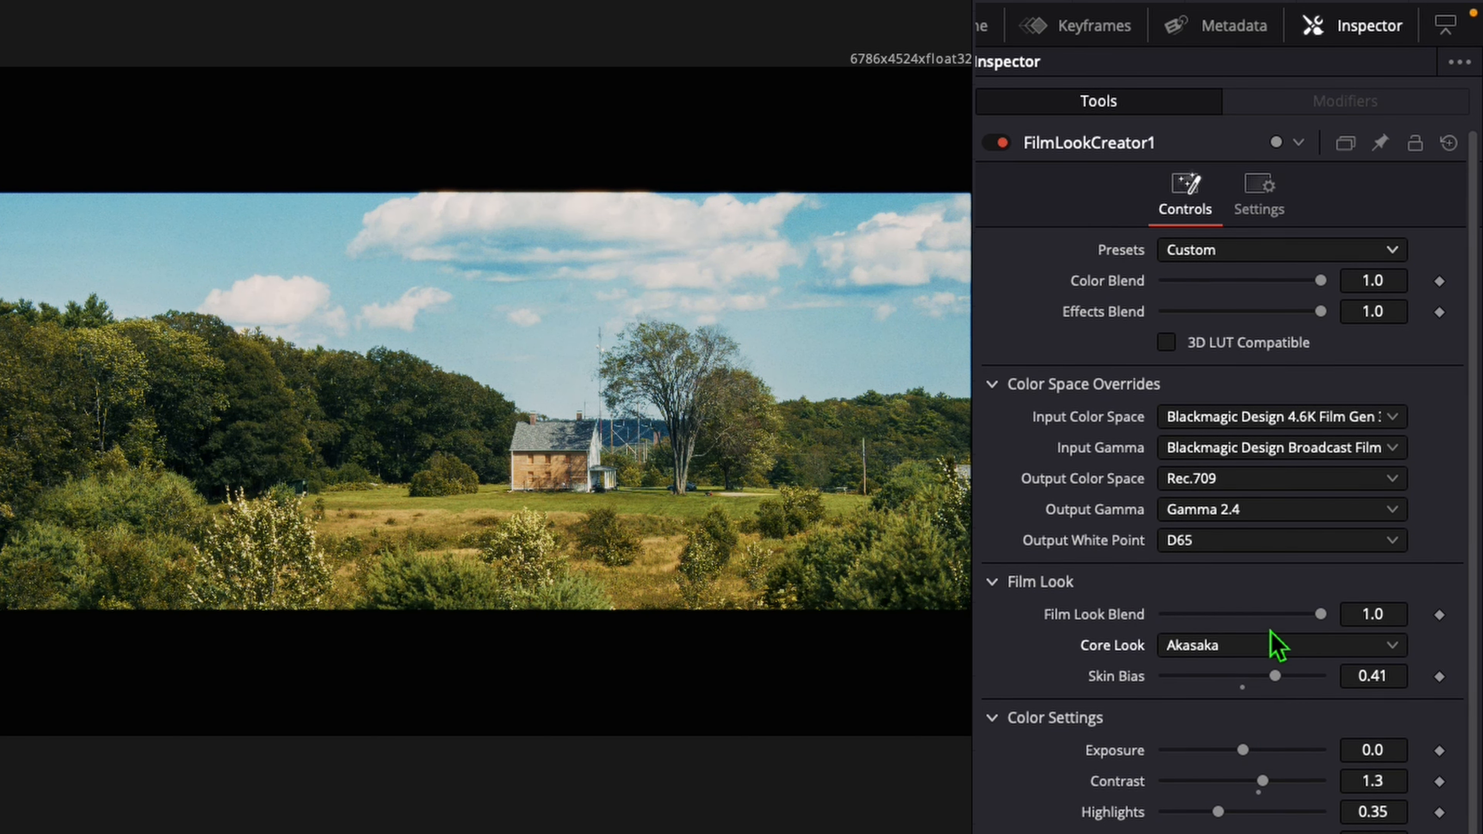
pyautogui.click(1248, 648)
pyautogui.click(1248, 705)
pyautogui.click(1253, 650)
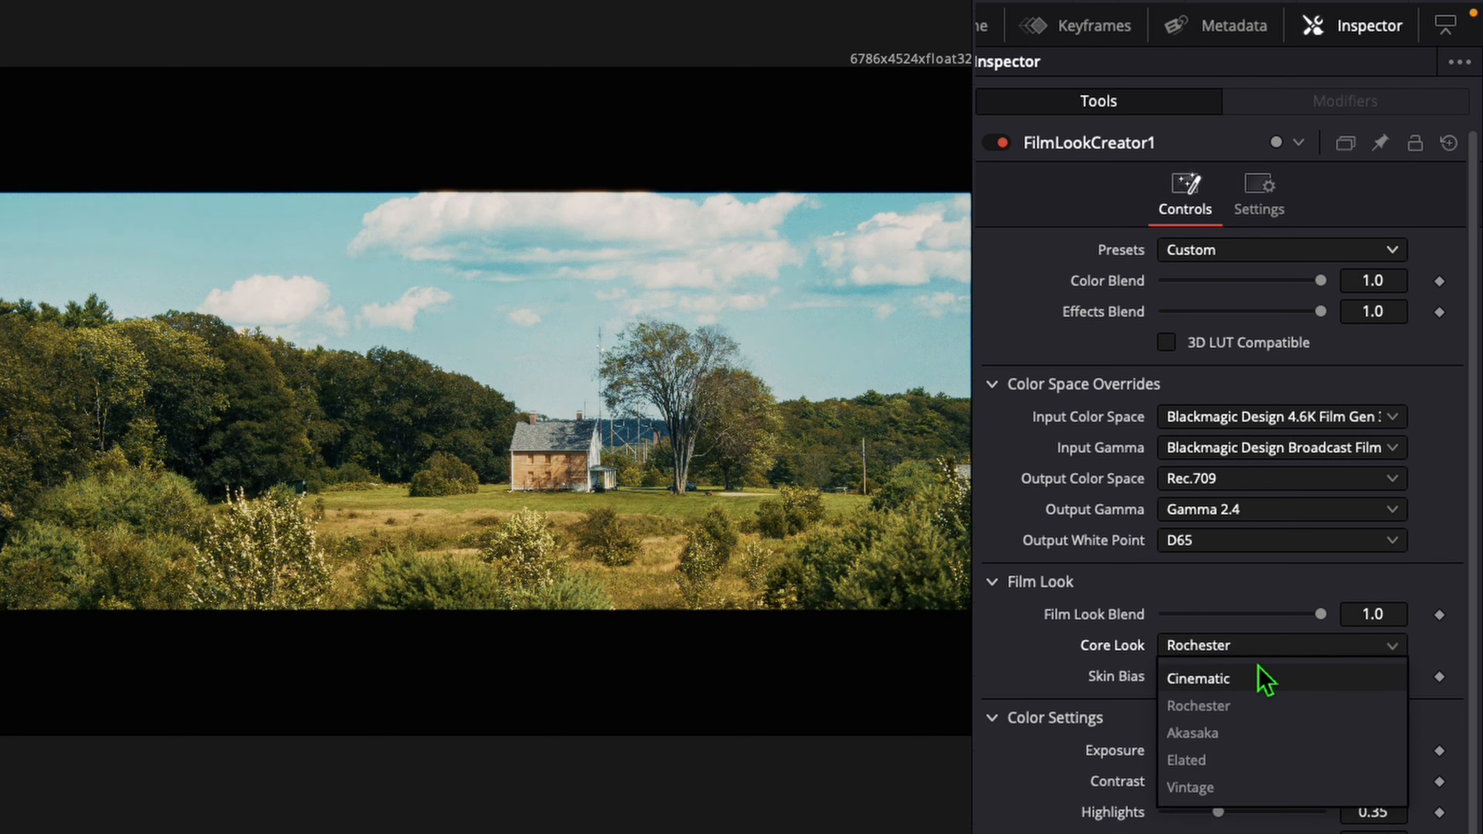
pyautogui.click(1261, 737)
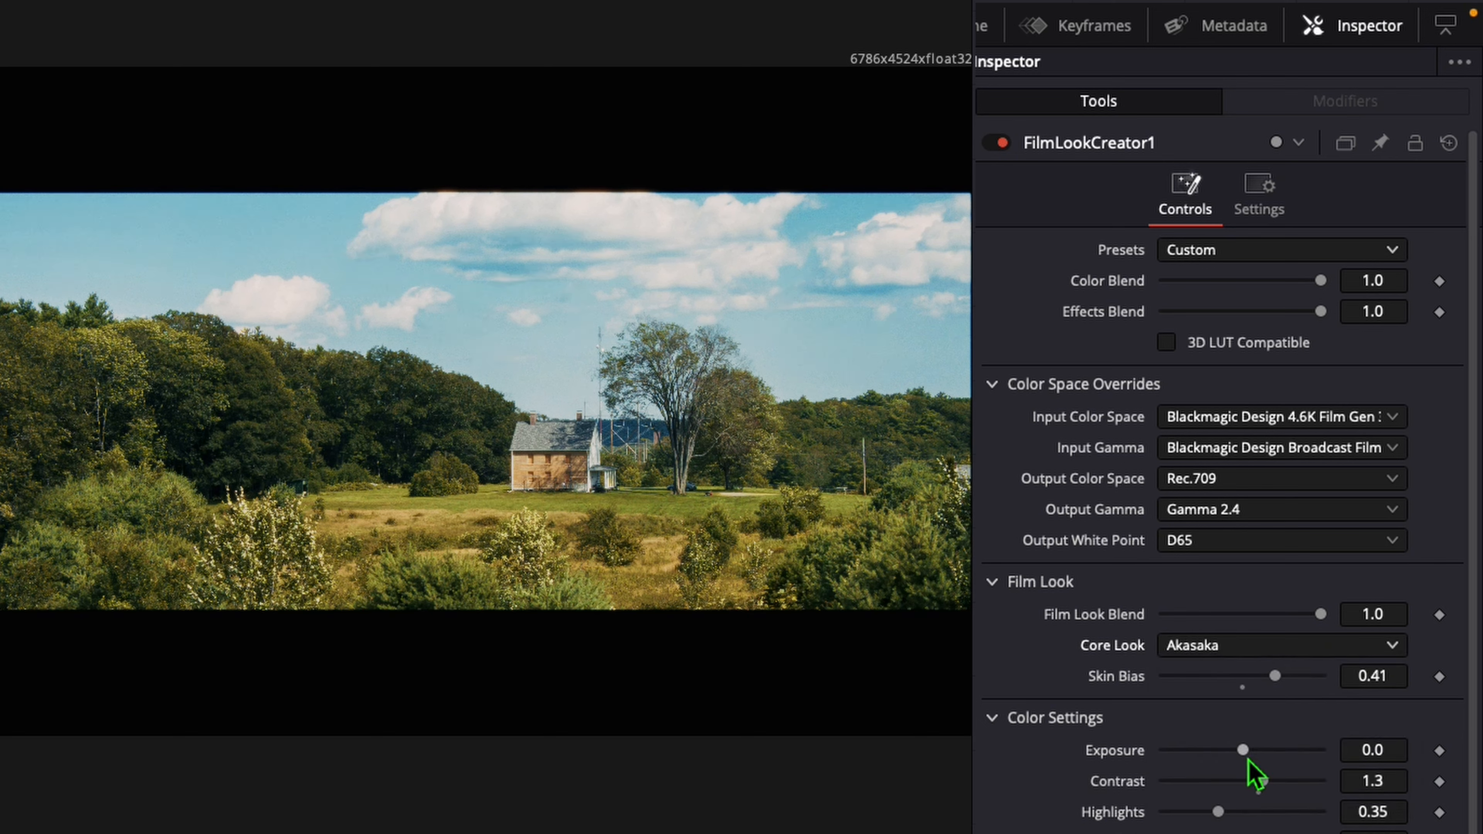
# Set Exposure to 0.56, Contrast 1.506, Highlights 0.512, Fade 0.409, White Balance 9370, Tint 38, Subtractive Sat 1.417, Richness 0.78 and Bleach Bypass 0.323.
pyautogui.moveTo(1248, 758)
pyautogui.mouseDown()
pyautogui.moveTo(1219, 758)
pyautogui.moveTo(1253, 761)
pyautogui.mouseUp()
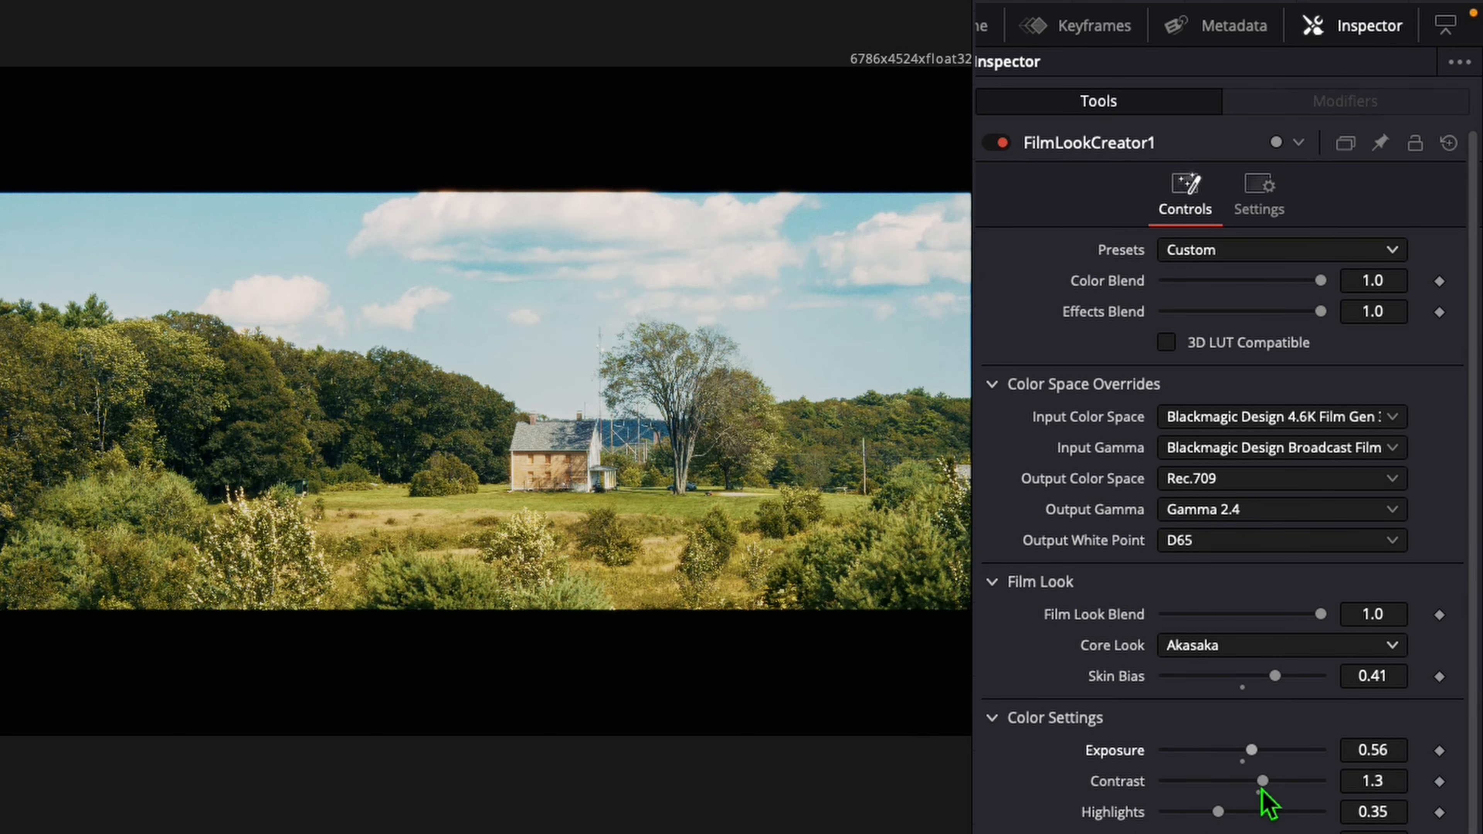
pyautogui.scroll(-7, 1262, 789)
pyautogui.moveTo(1252, 391); pyautogui.dragTo(1239, 533)
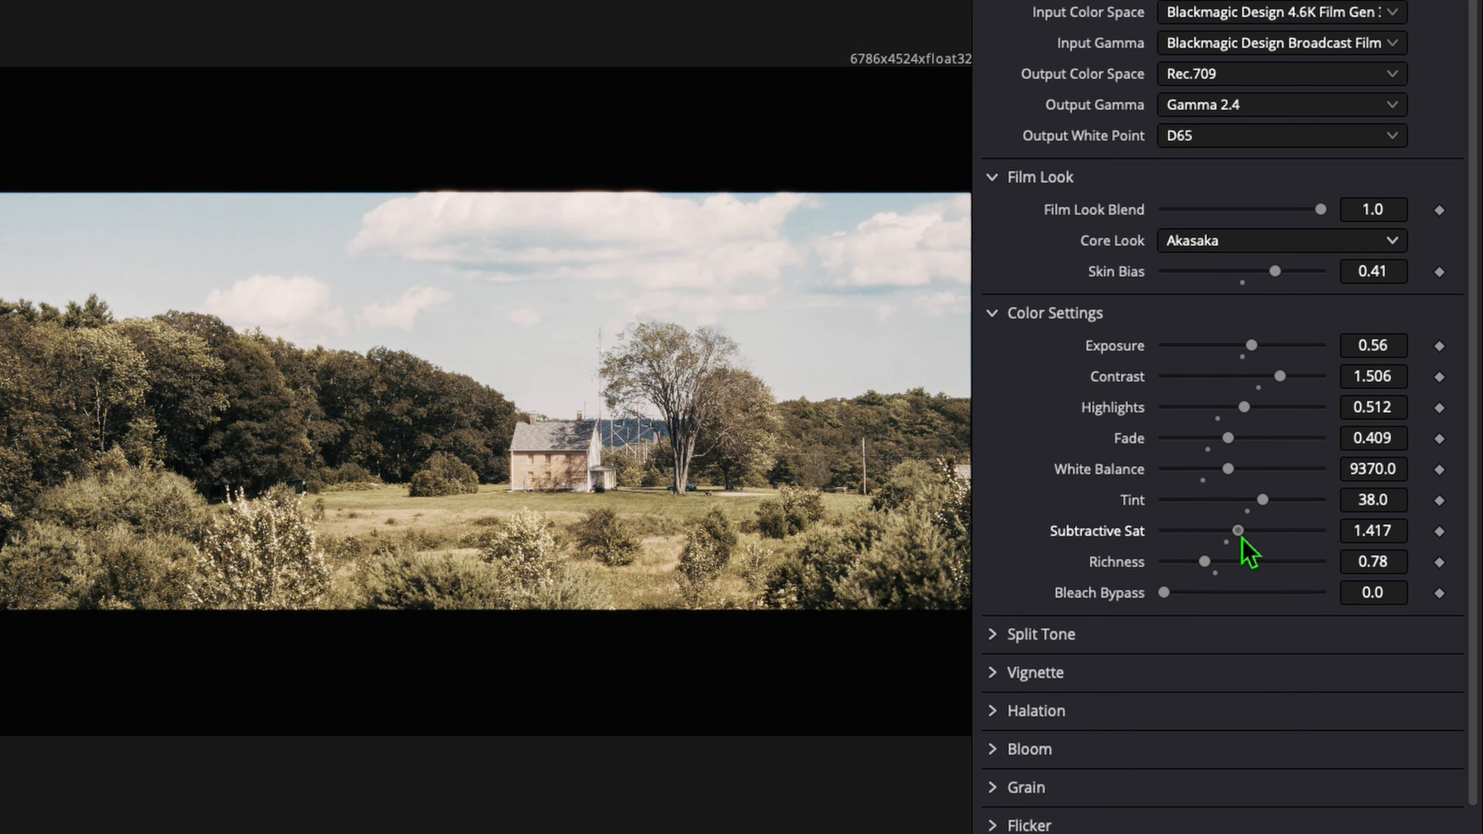
pyautogui.click(1216, 593)
pyautogui.scroll(-2, 1139, 639)
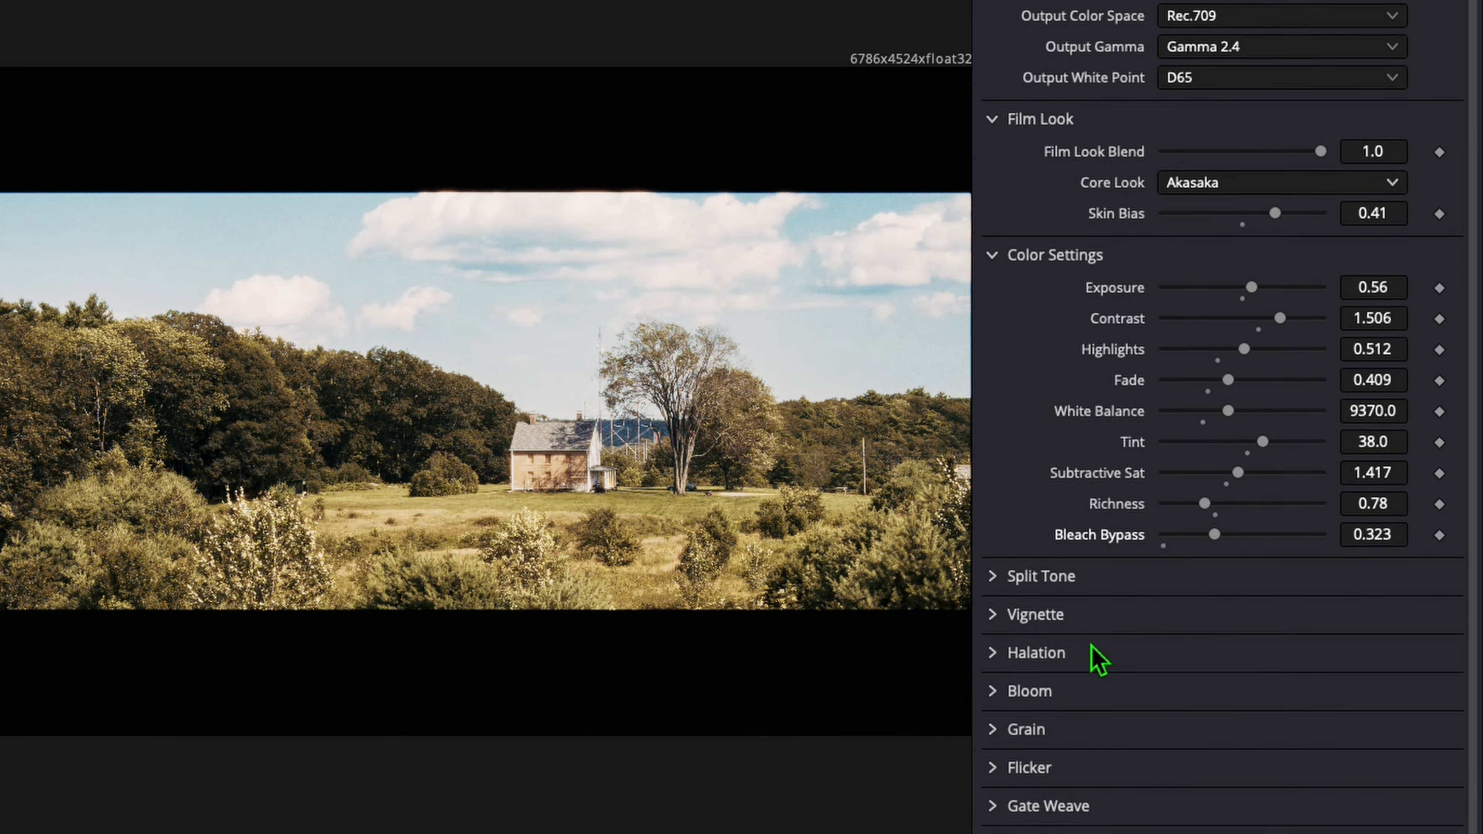
# Set FilmLookCreator1's Halation Amount to 0.457, and expand and adjust the Grain settings.
pyautogui.click(1019, 615)
pyautogui.click(1019, 614)
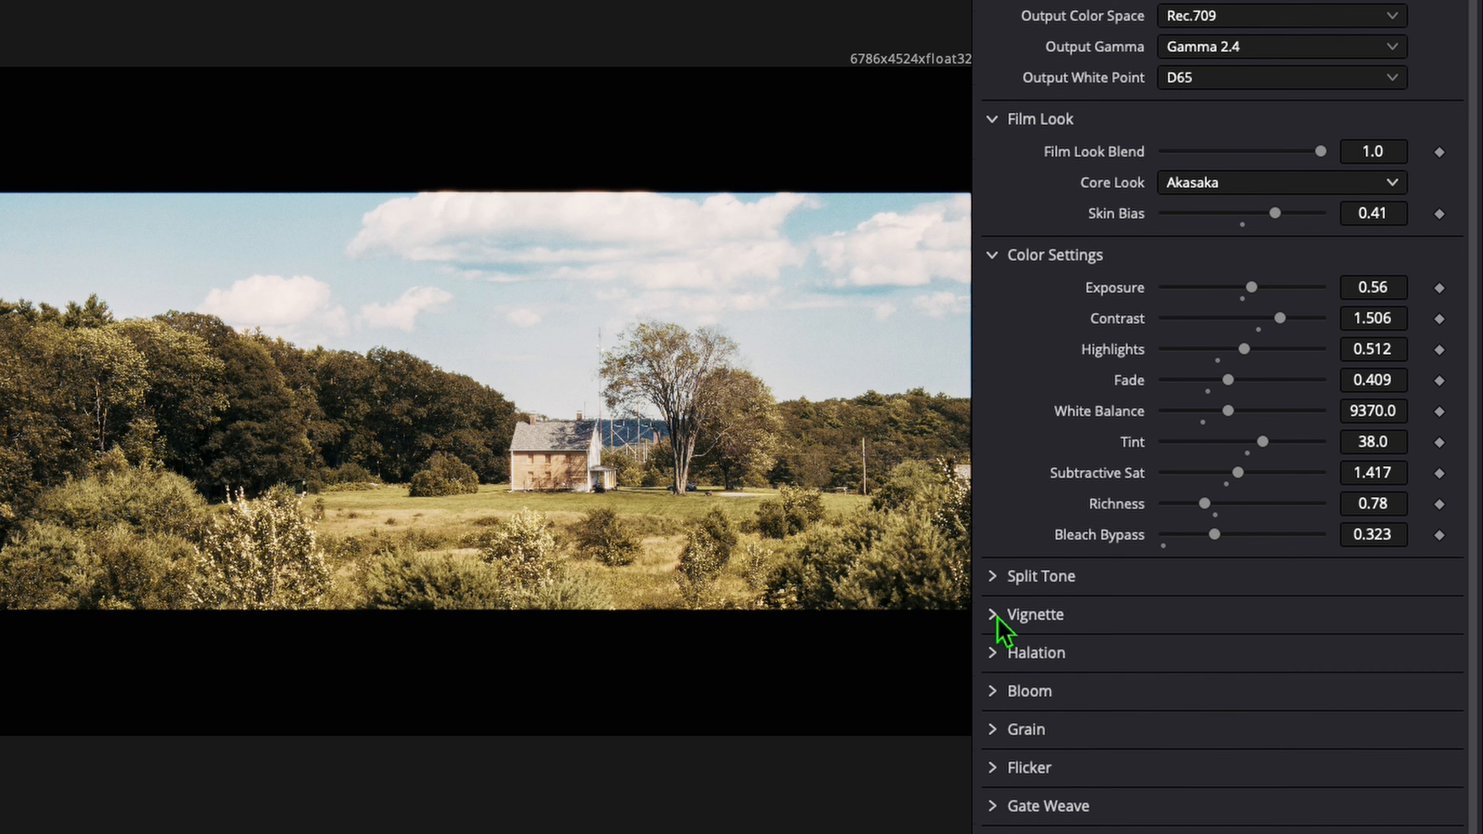
pyautogui.click(1027, 653)
pyautogui.scroll(-3, 1197, 654)
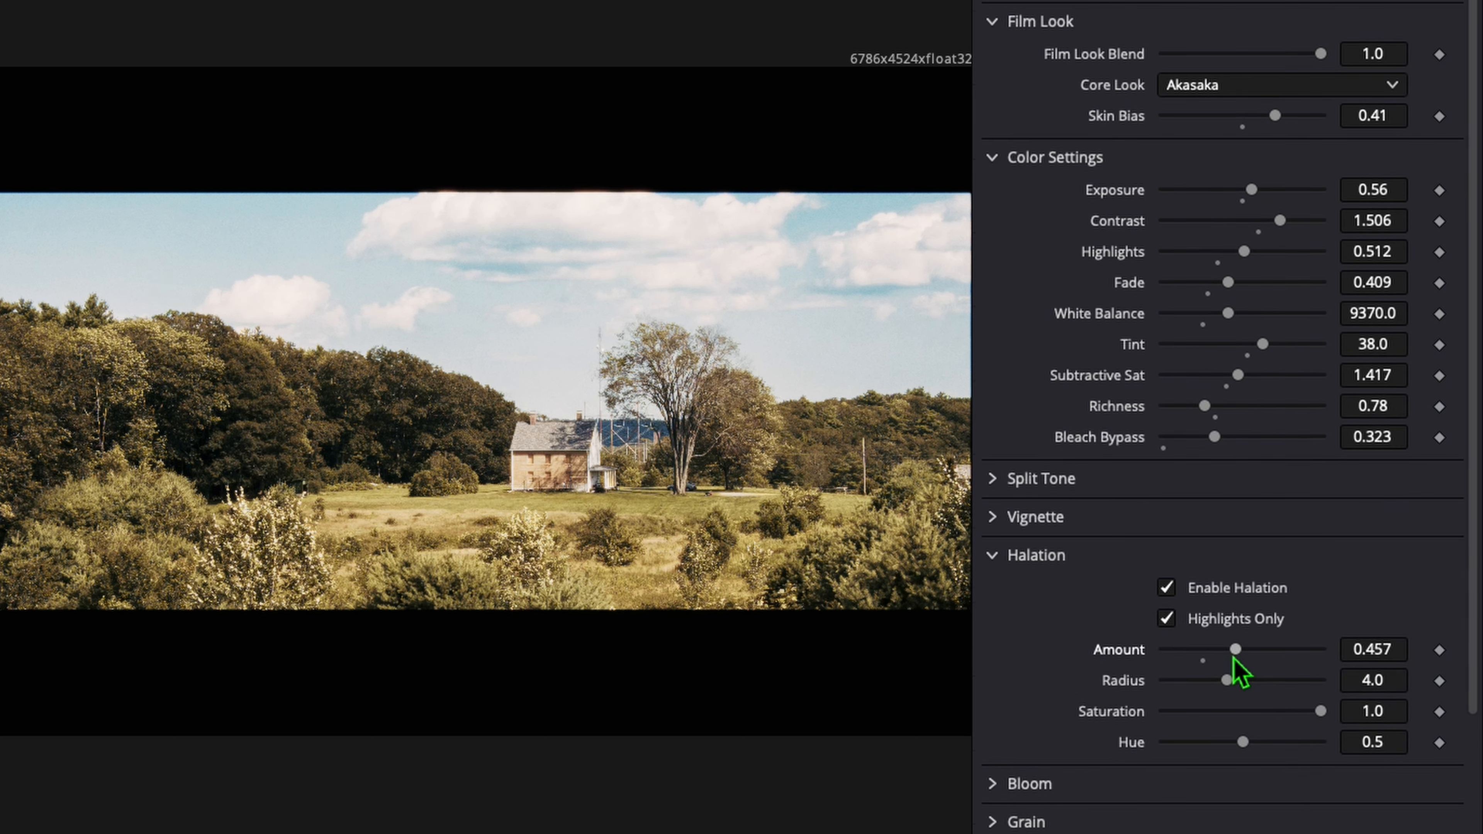
pyautogui.scroll(-6, 1237, 662)
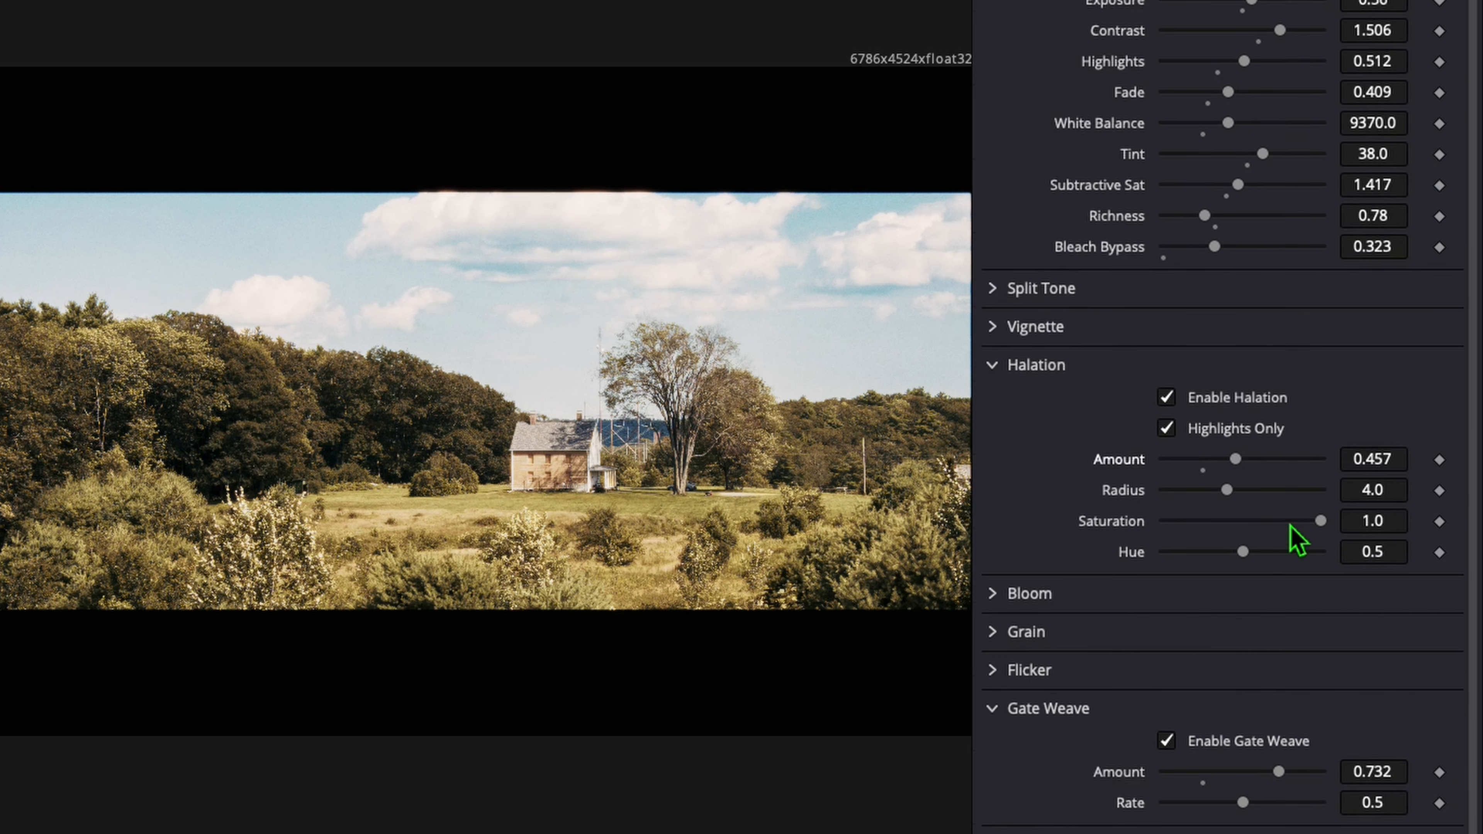
pyautogui.click(995, 636)
pyautogui.scroll(-6, 1145, 652)
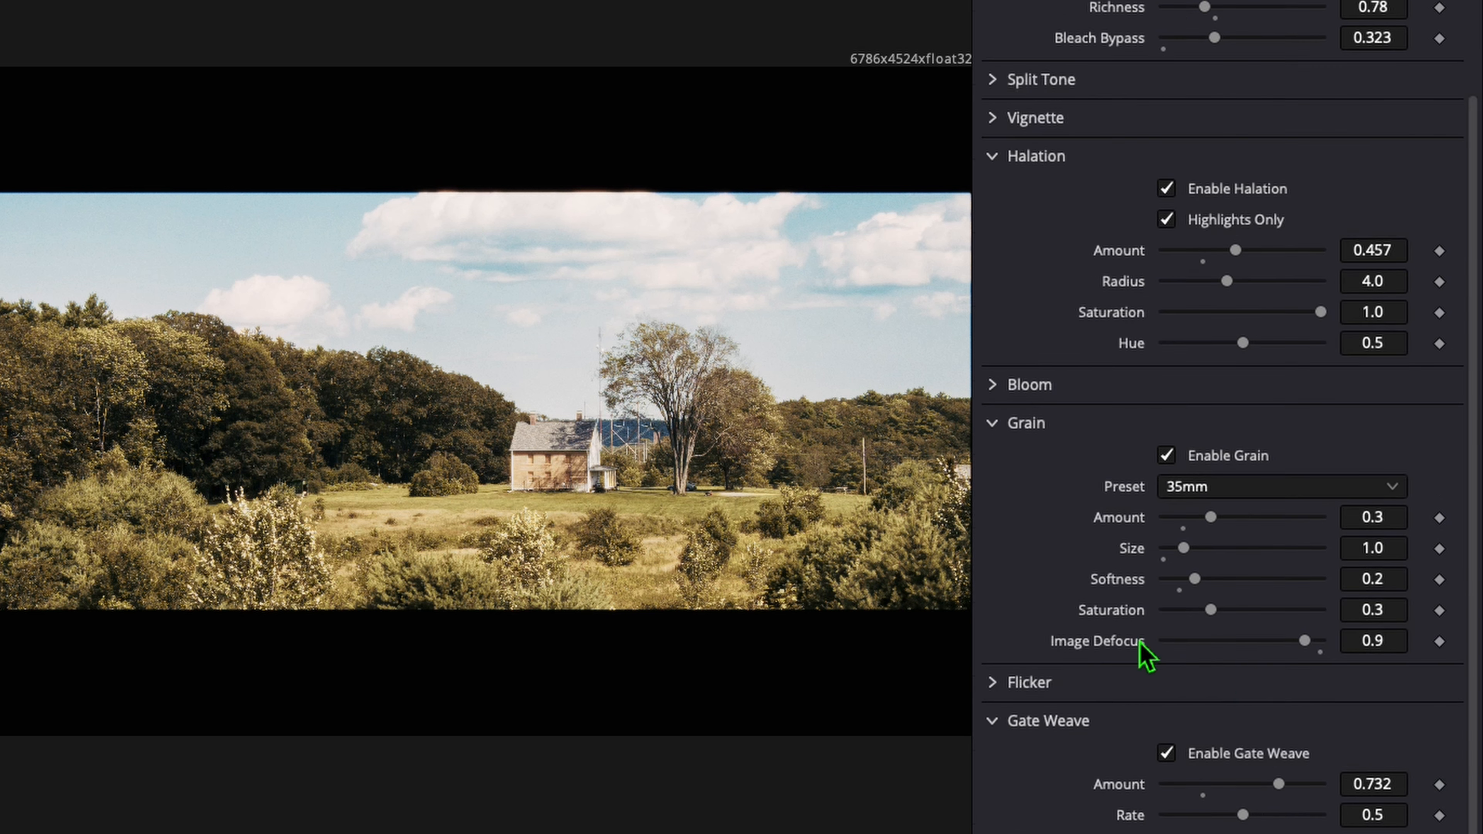
pyautogui.moveTo(1281, 516); pyautogui.dragTo(1333, 523)
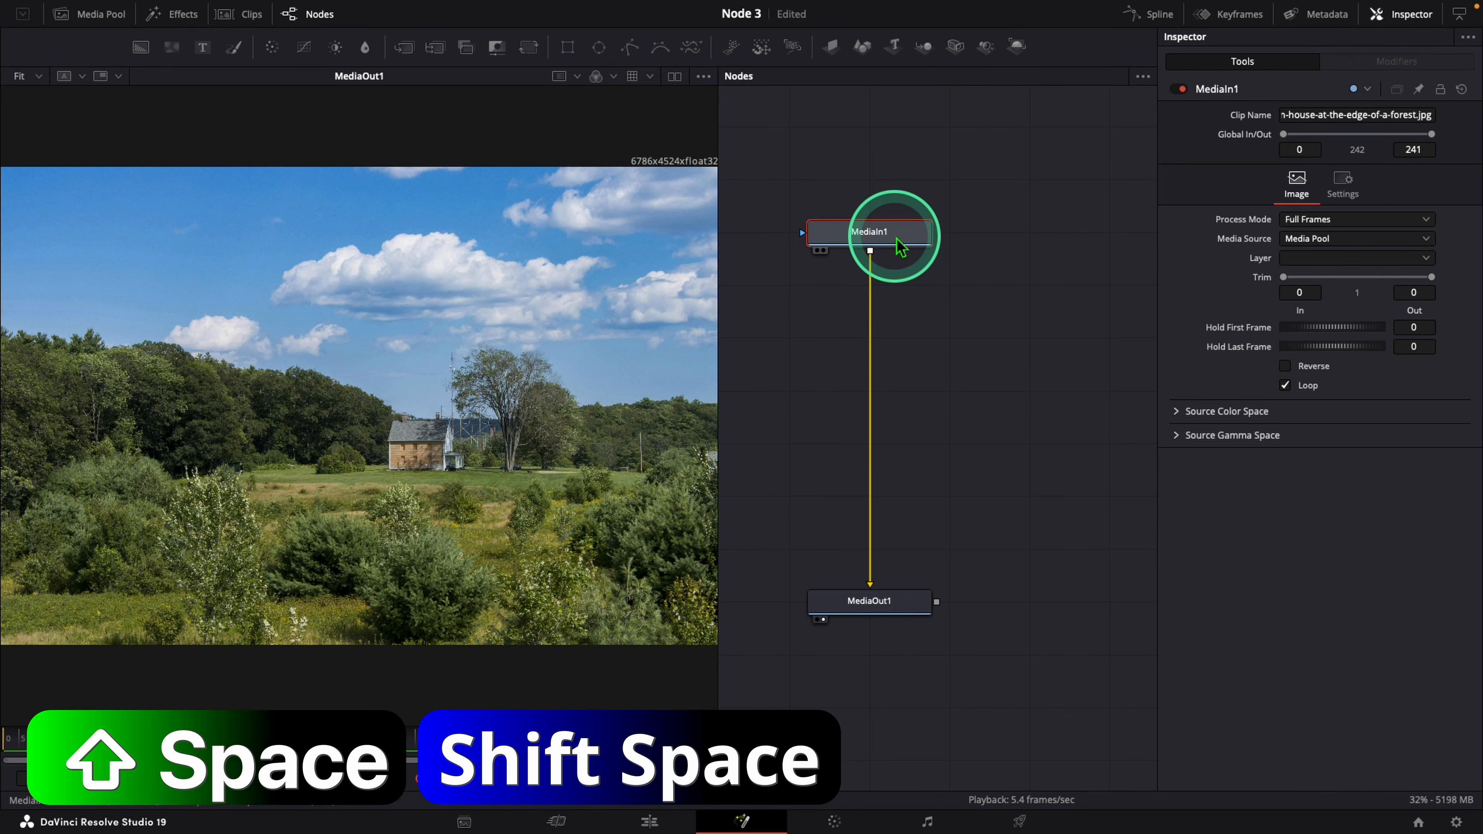
# Insert a Despill node after MediaIn1 and try different Strength values, ending at 1.0.
pyautogui.hotkey('shift', 'space')
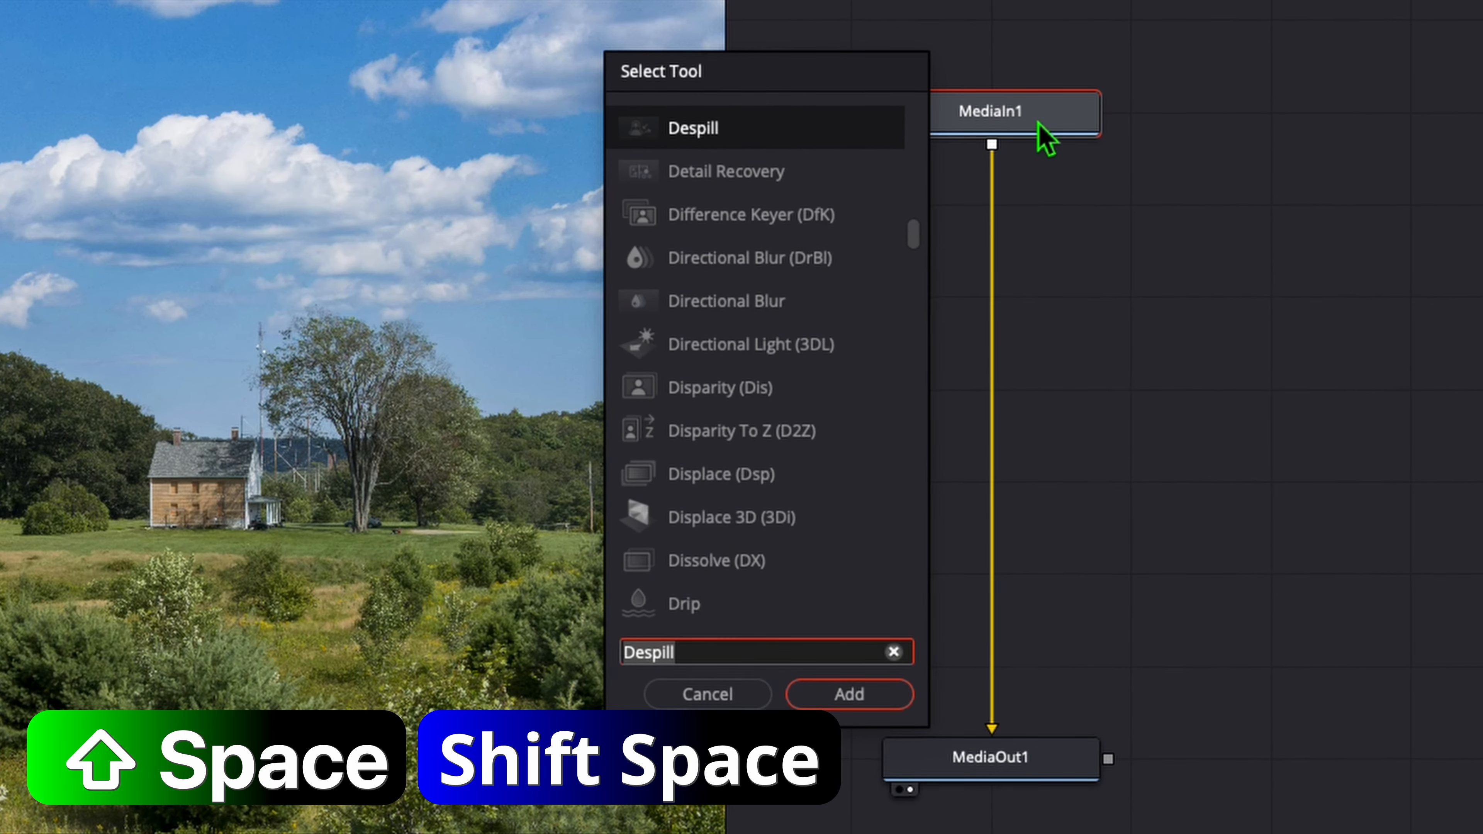
pyautogui.press('Return')
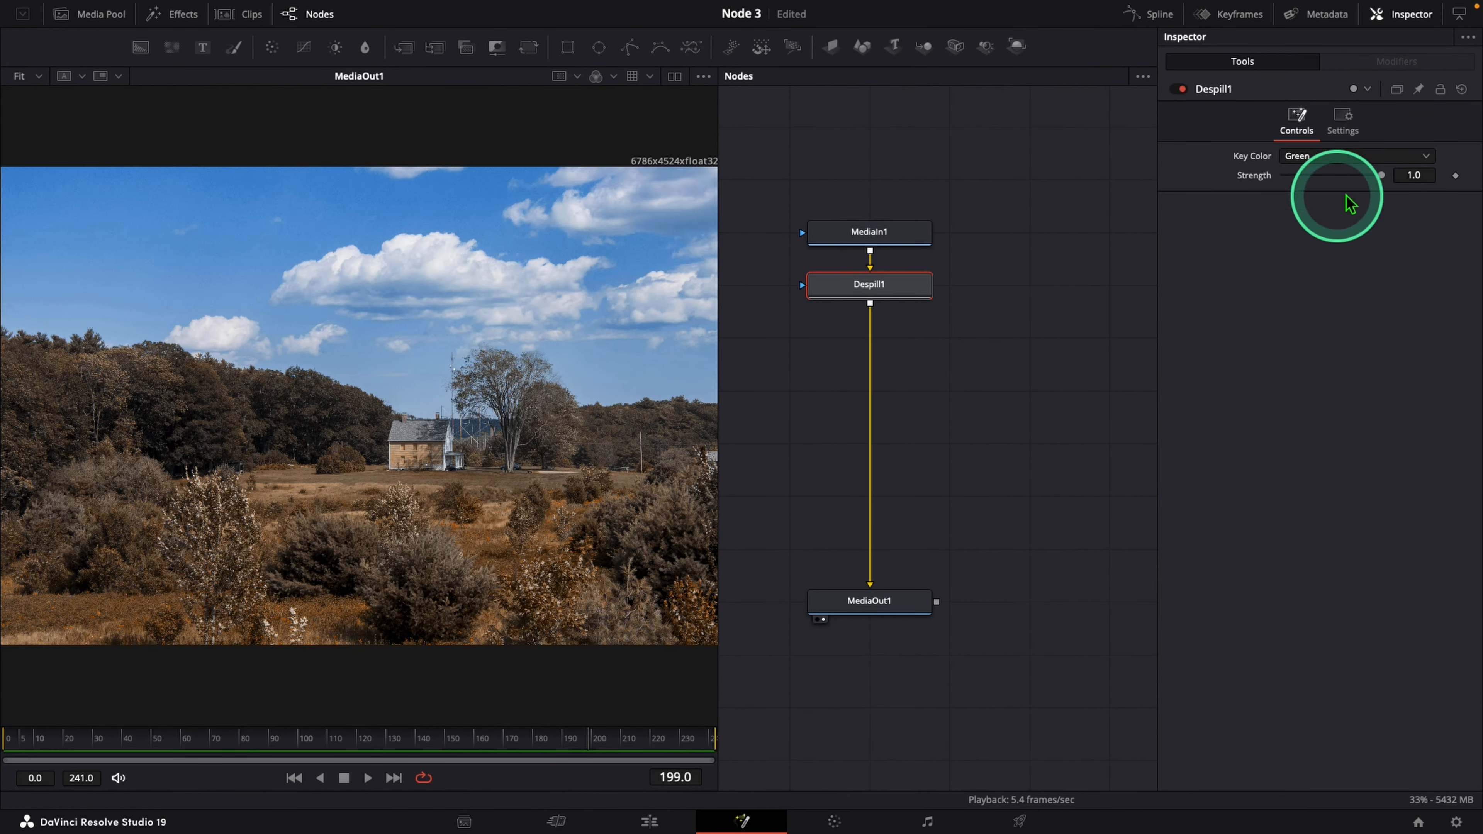
pyautogui.moveTo(1381, 175); pyautogui.dragTo(1415, 213)
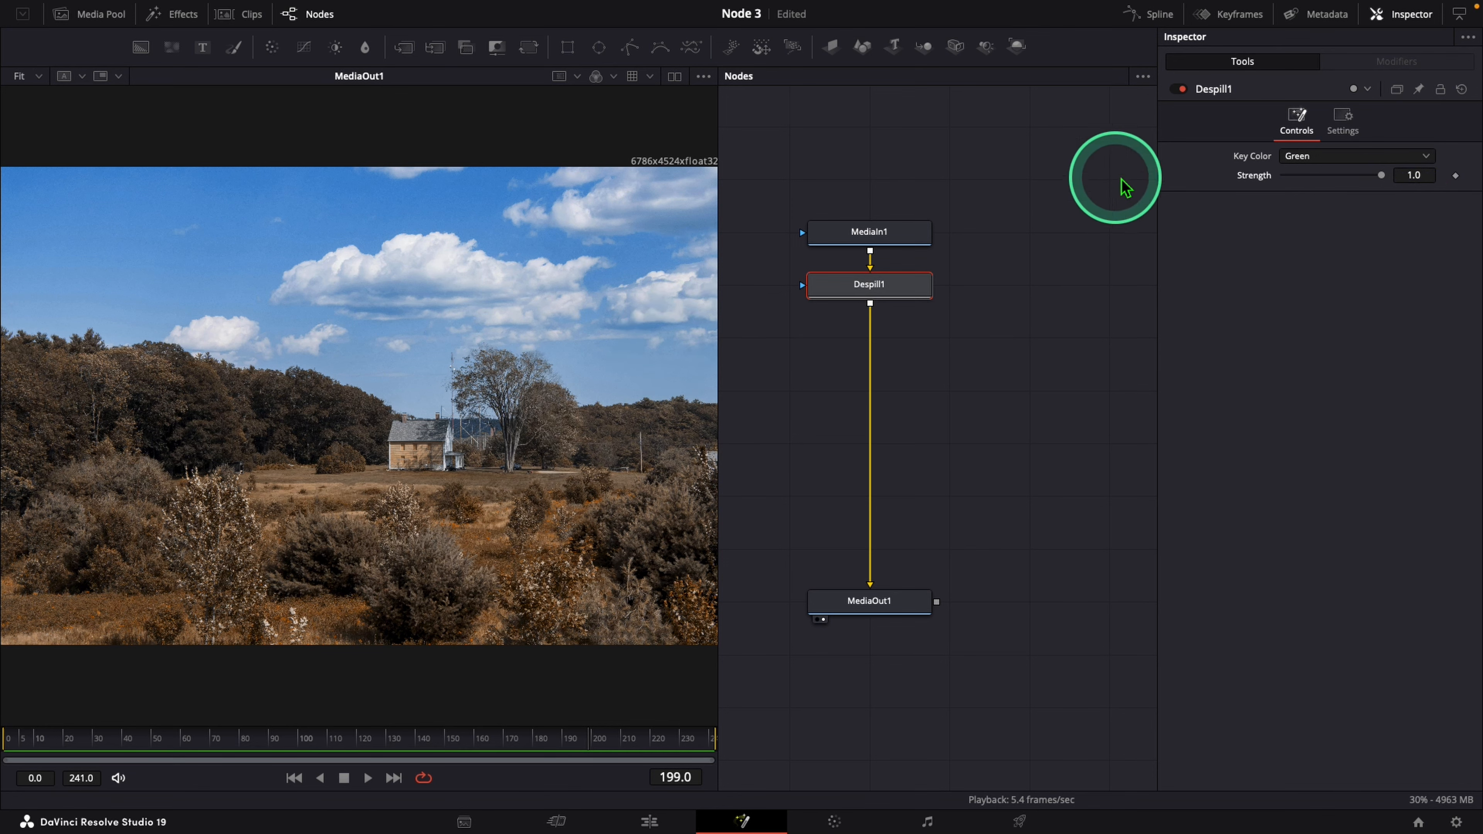
# Try Red and Blue as Despill1's Key Color, and return it to Green.
pyautogui.click(1311, 167)
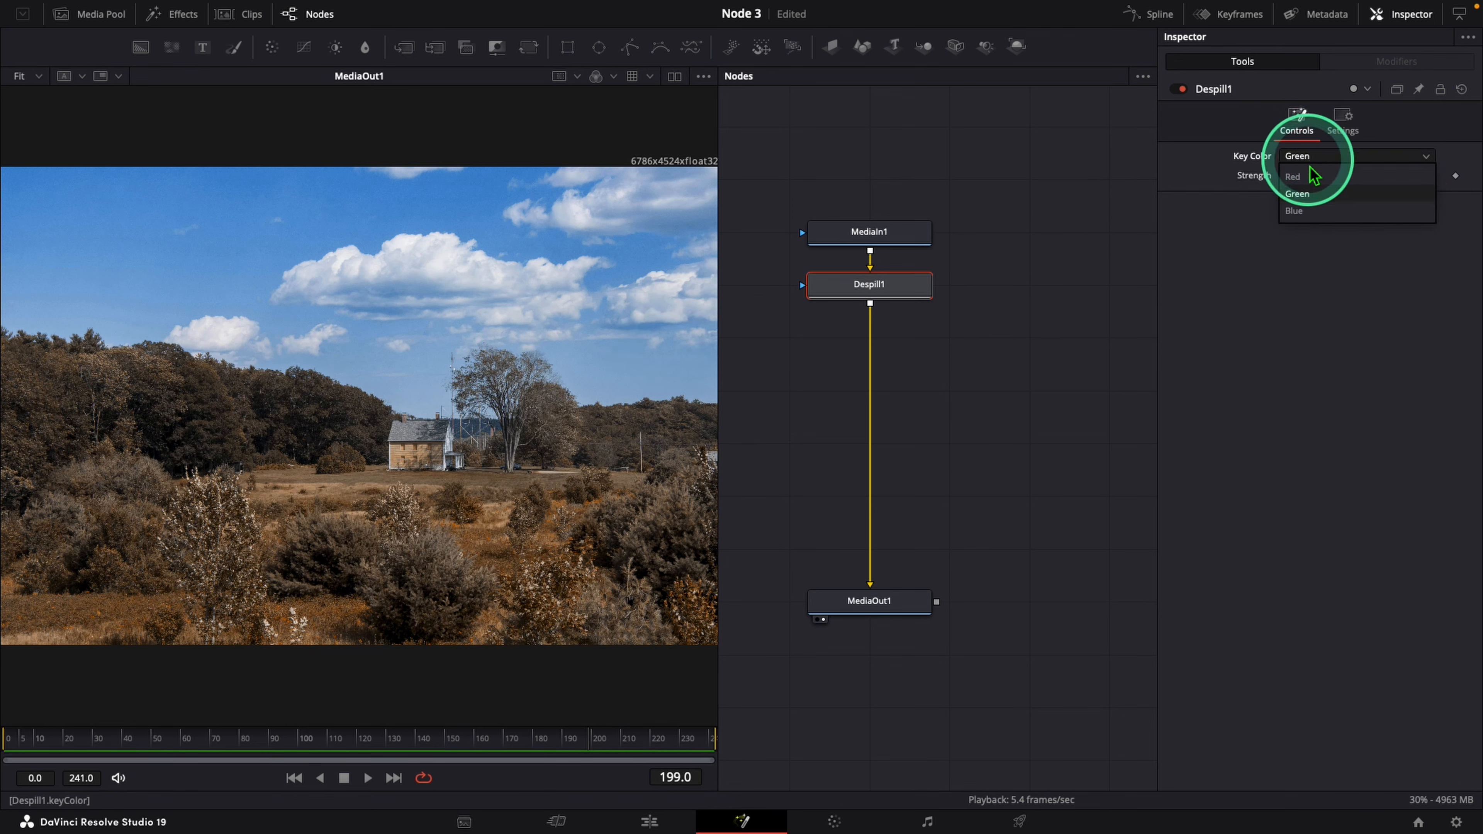
pyautogui.click(1318, 159)
pyautogui.click(1311, 157)
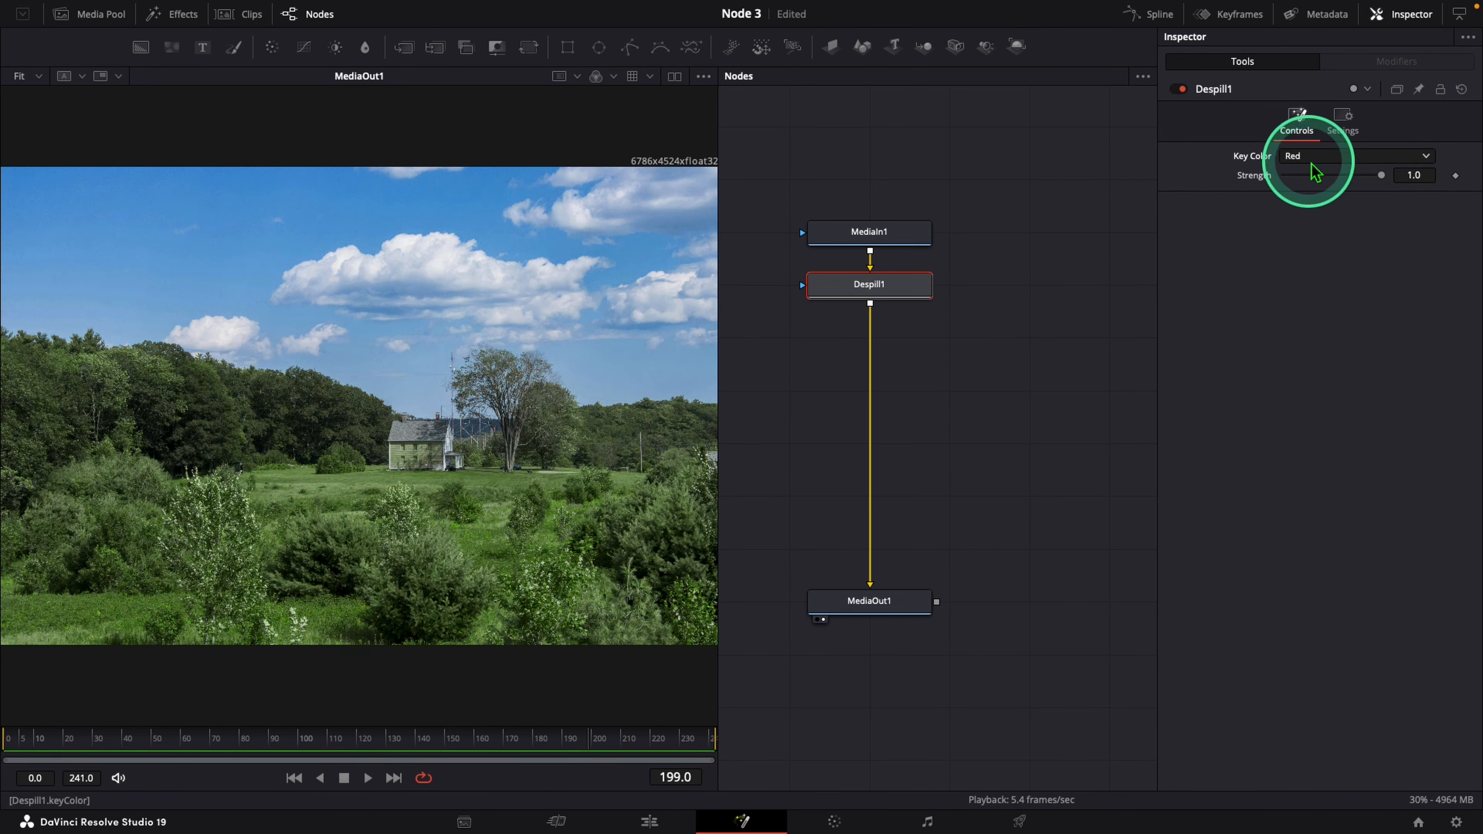
pyautogui.click(1302, 186)
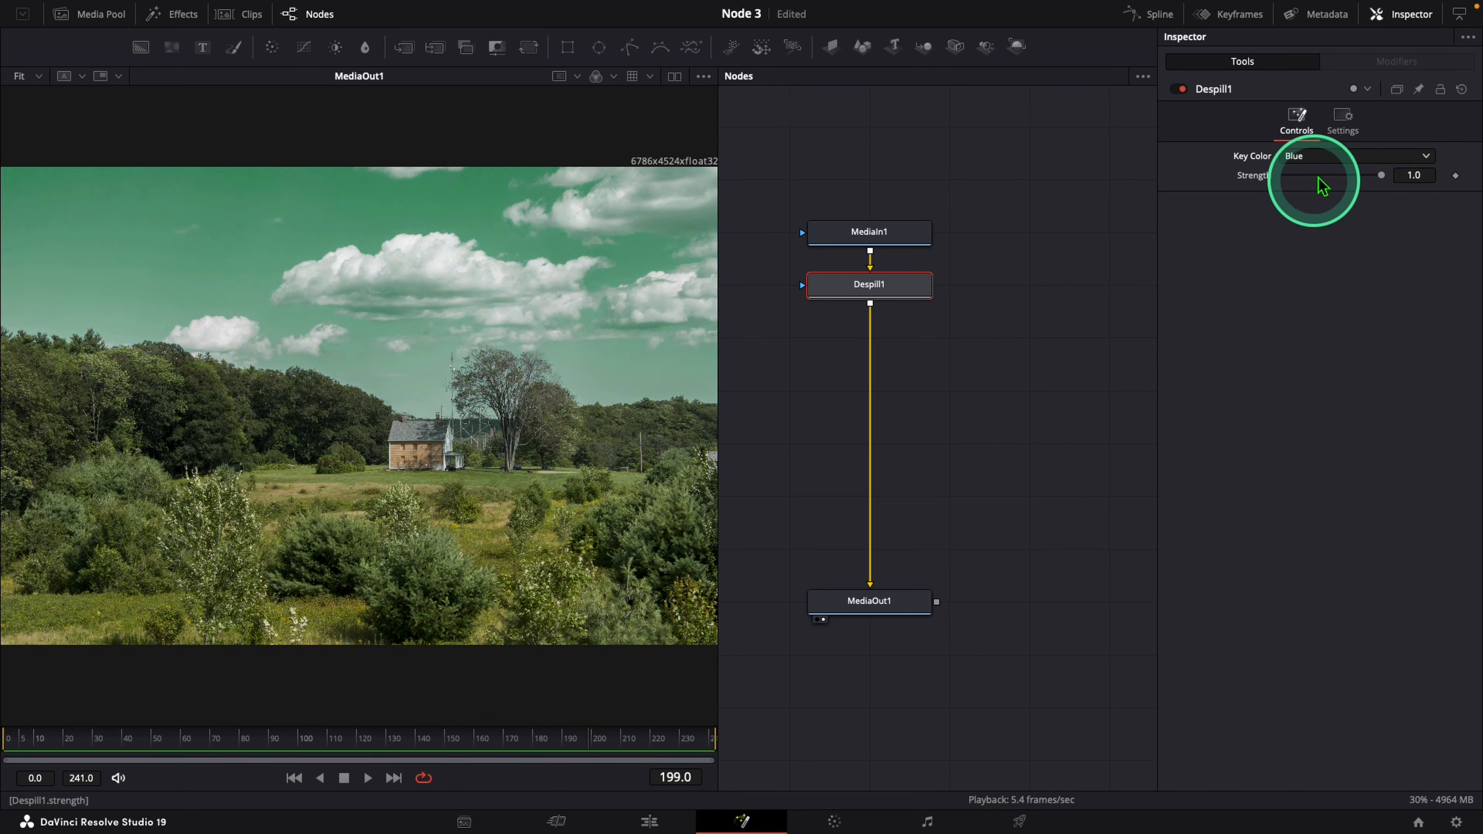
pyautogui.click(1318, 158)
pyautogui.click(1320, 196)
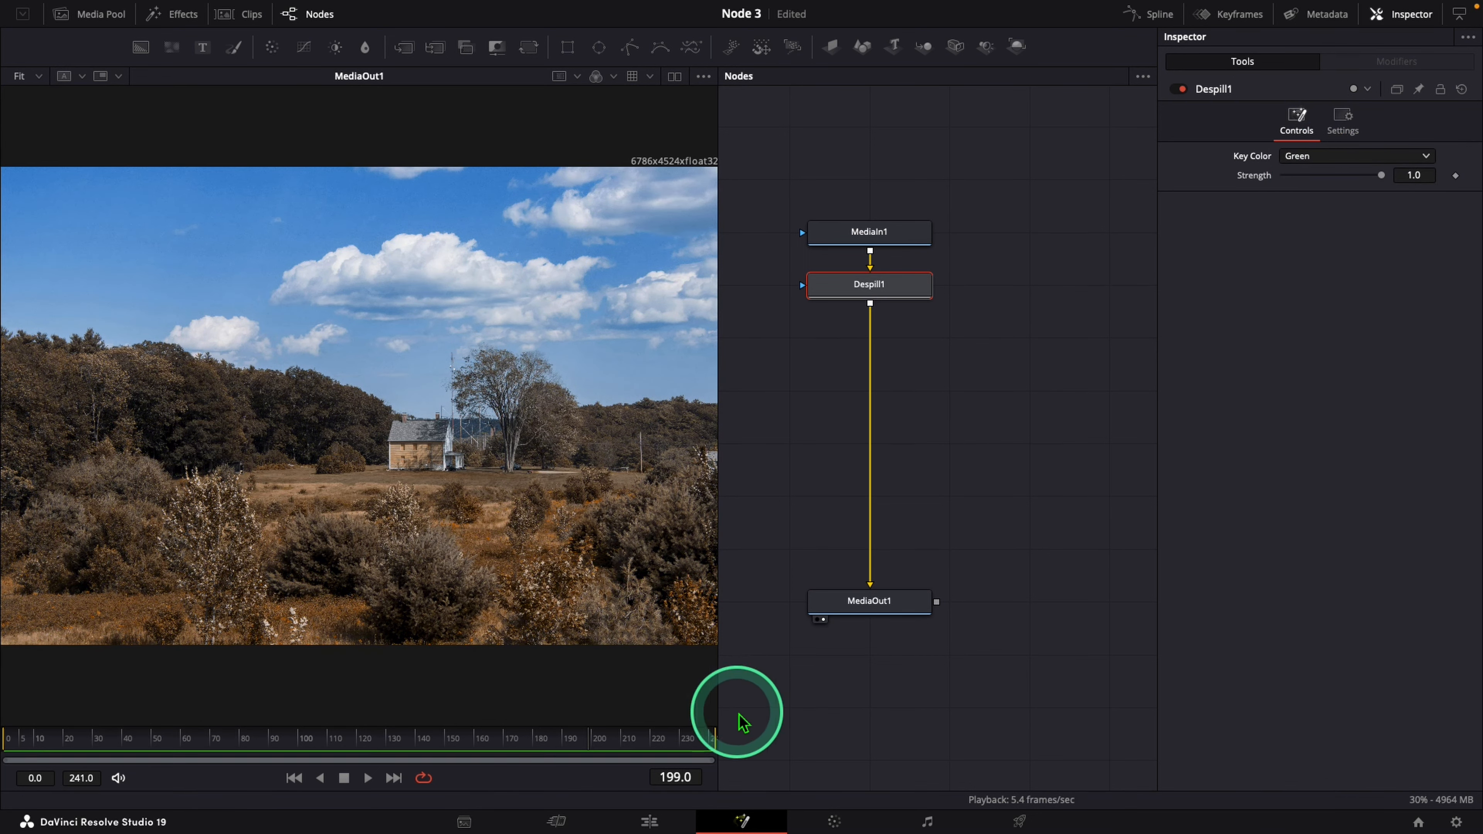
# Search the tools for "film" and add a Film Look Creator node after Despill1.
pyautogui.hotkey('shift', 'space')
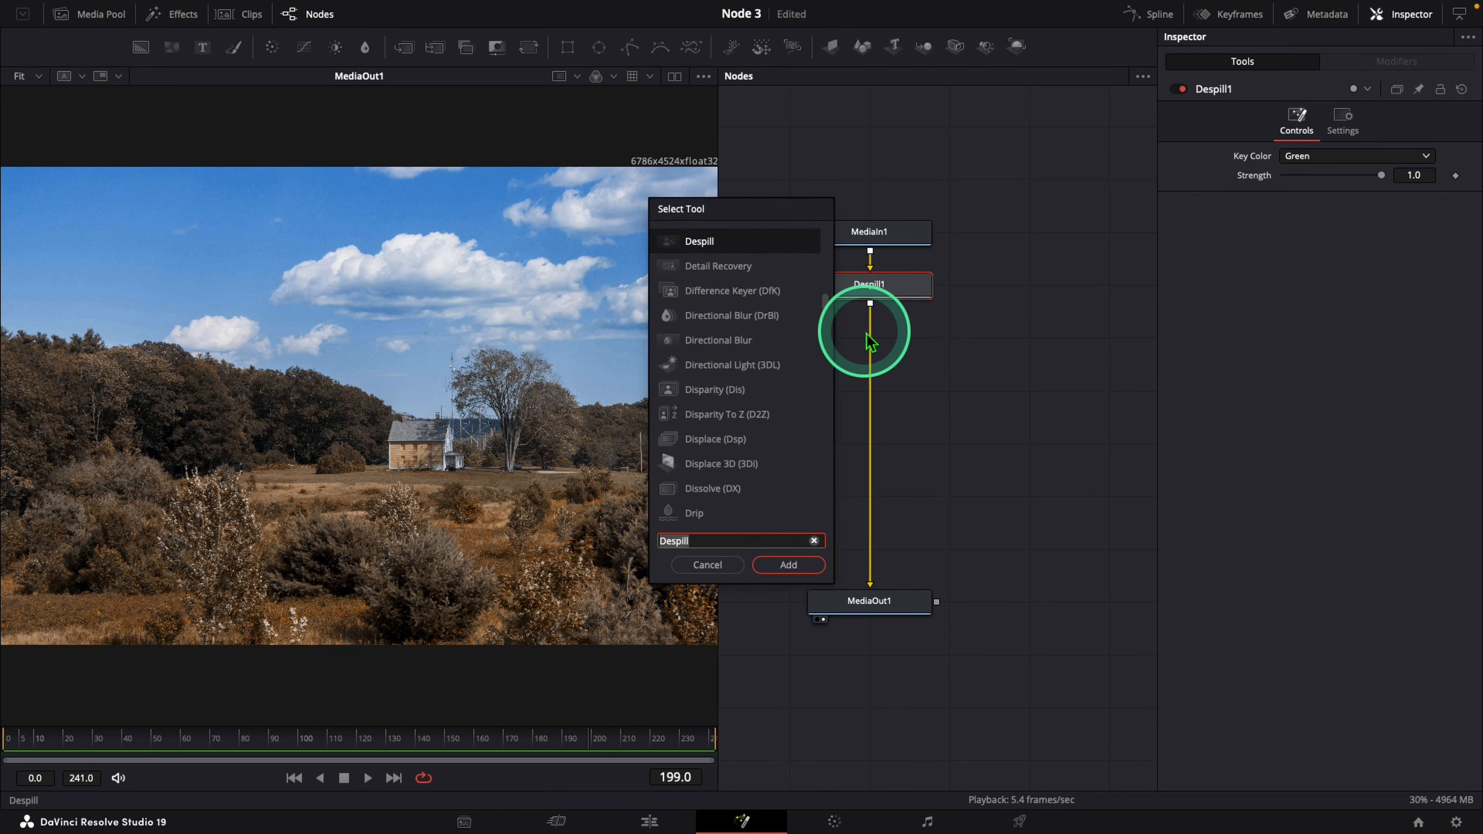
pyautogui.write('film')
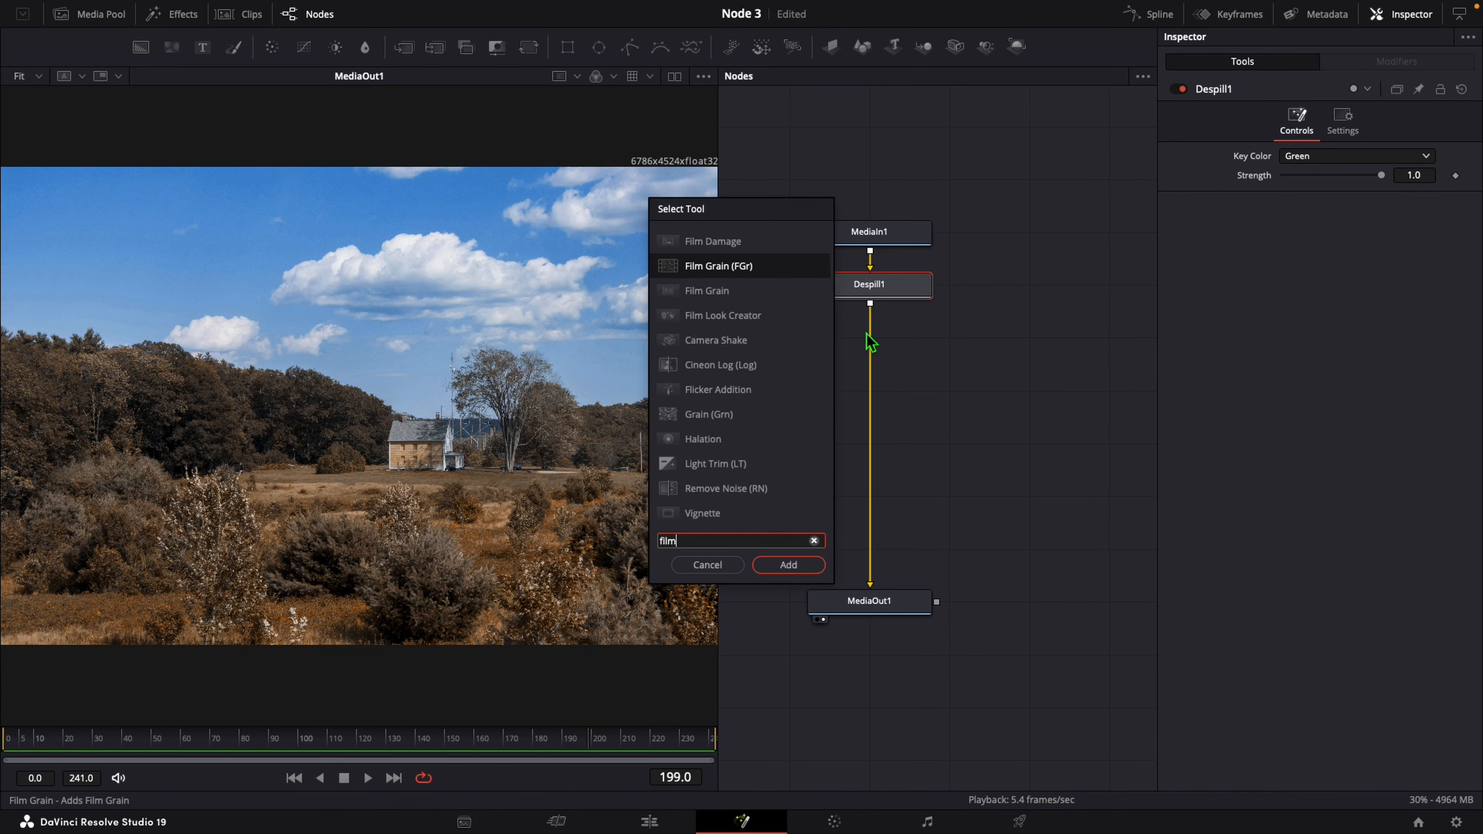
pyautogui.doubleClick(657, 318)
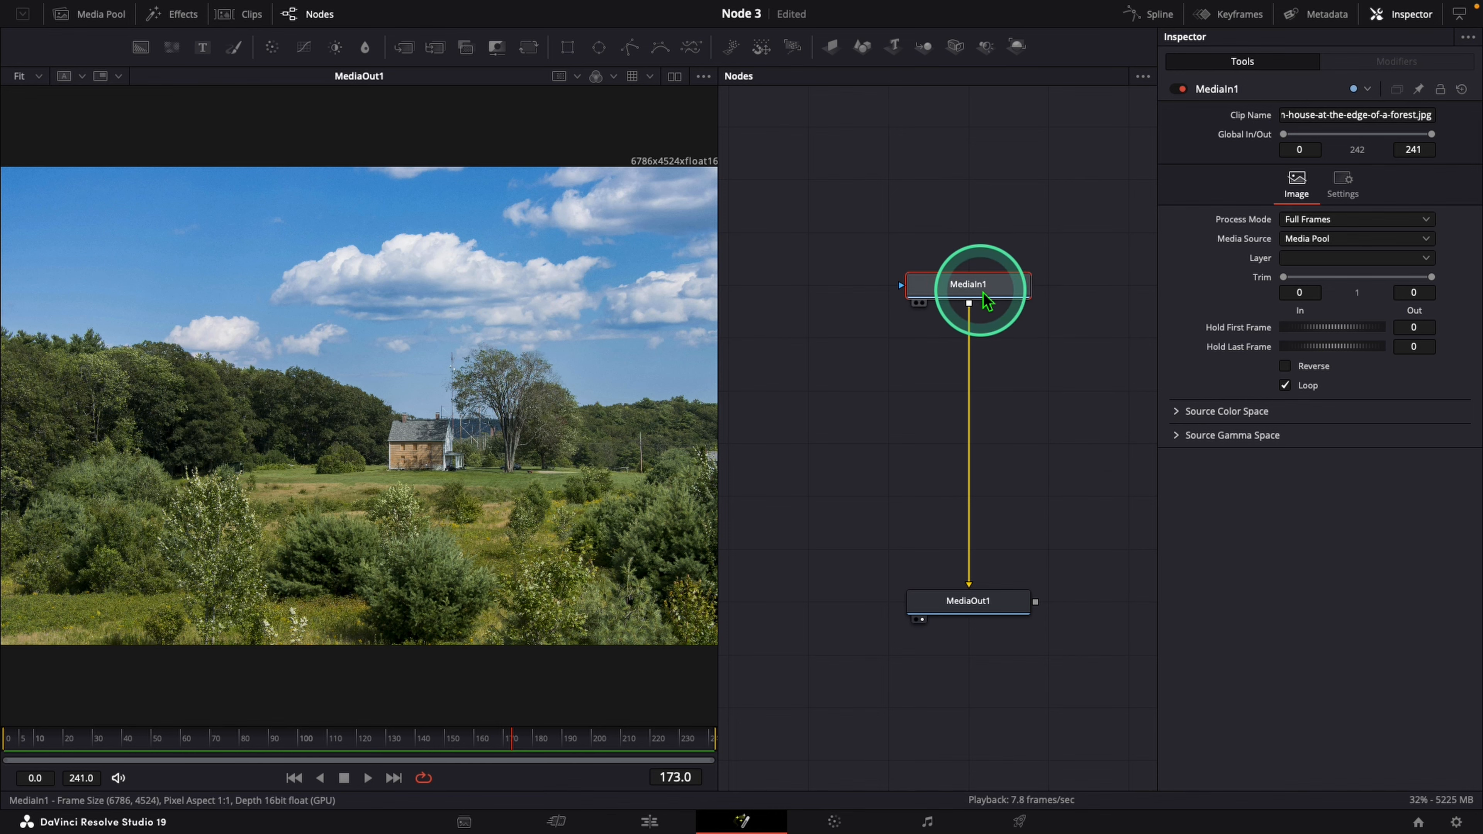
# Insert a Film Damage node between MediaIn1 and MediaOut1.
pyautogui.hotkey('shift', 'space')
pyautogui.write('film')
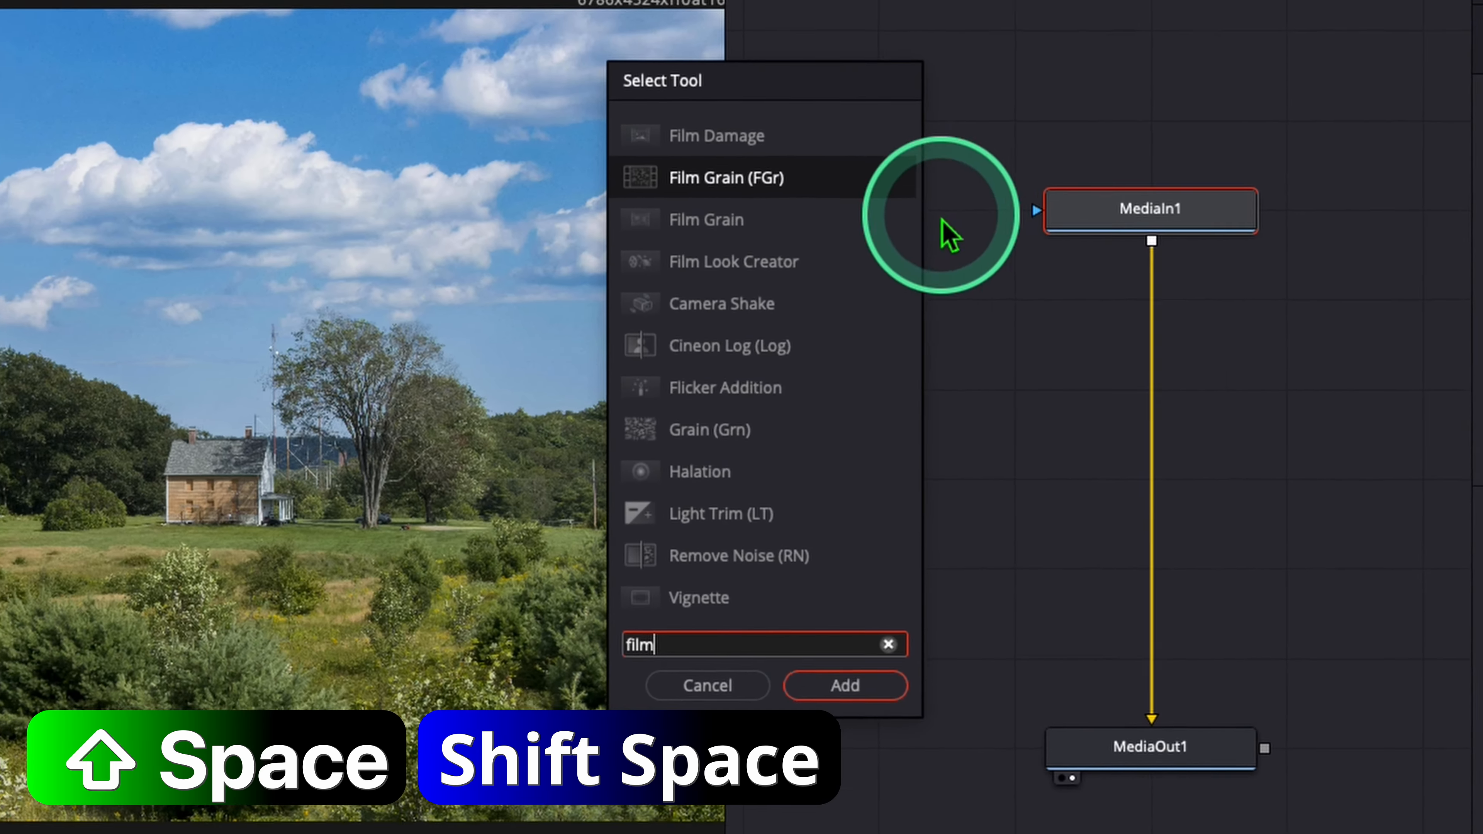
pyautogui.click(800, 133)
pyautogui.click(887, 693)
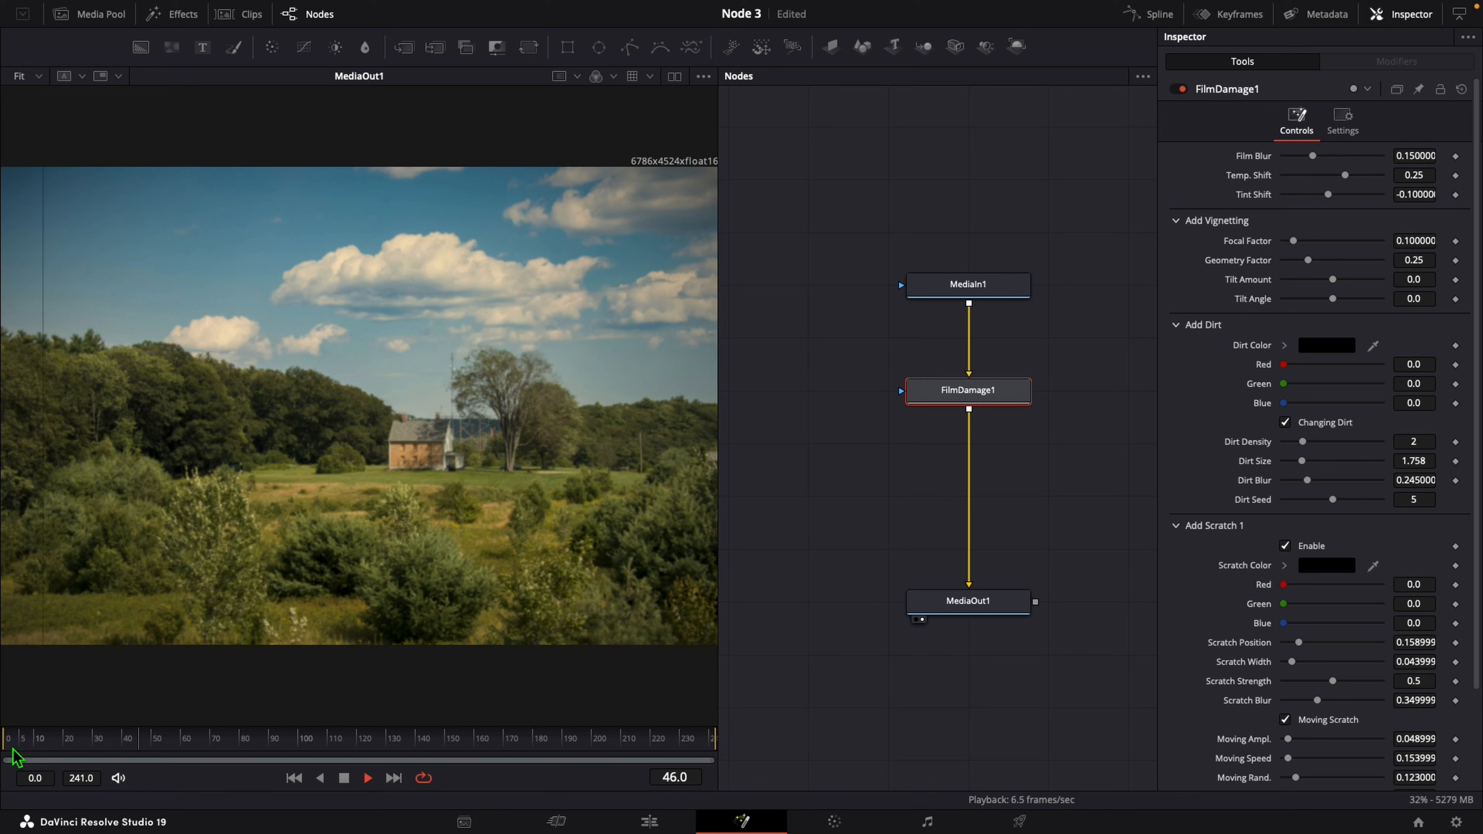
# Try a higher Dirt Density on FilmDamage1, play the clip to check it, and undo the change.
pyautogui.press('space')
pyautogui.moveTo(1299, 446); pyautogui.dragTo(1326, 452)
pyautogui.press('space')
pyautogui.press('space')
pyautogui.press('super+z')
# Set FilmDamage1's Dirt Size to 3.268, Dirt Blur to 0.496 and Dirt Seed to 2, and check the playback.
pyautogui.moveTo(1302, 462); pyautogui.dragTo(1332, 480)
pyautogui.press('space')
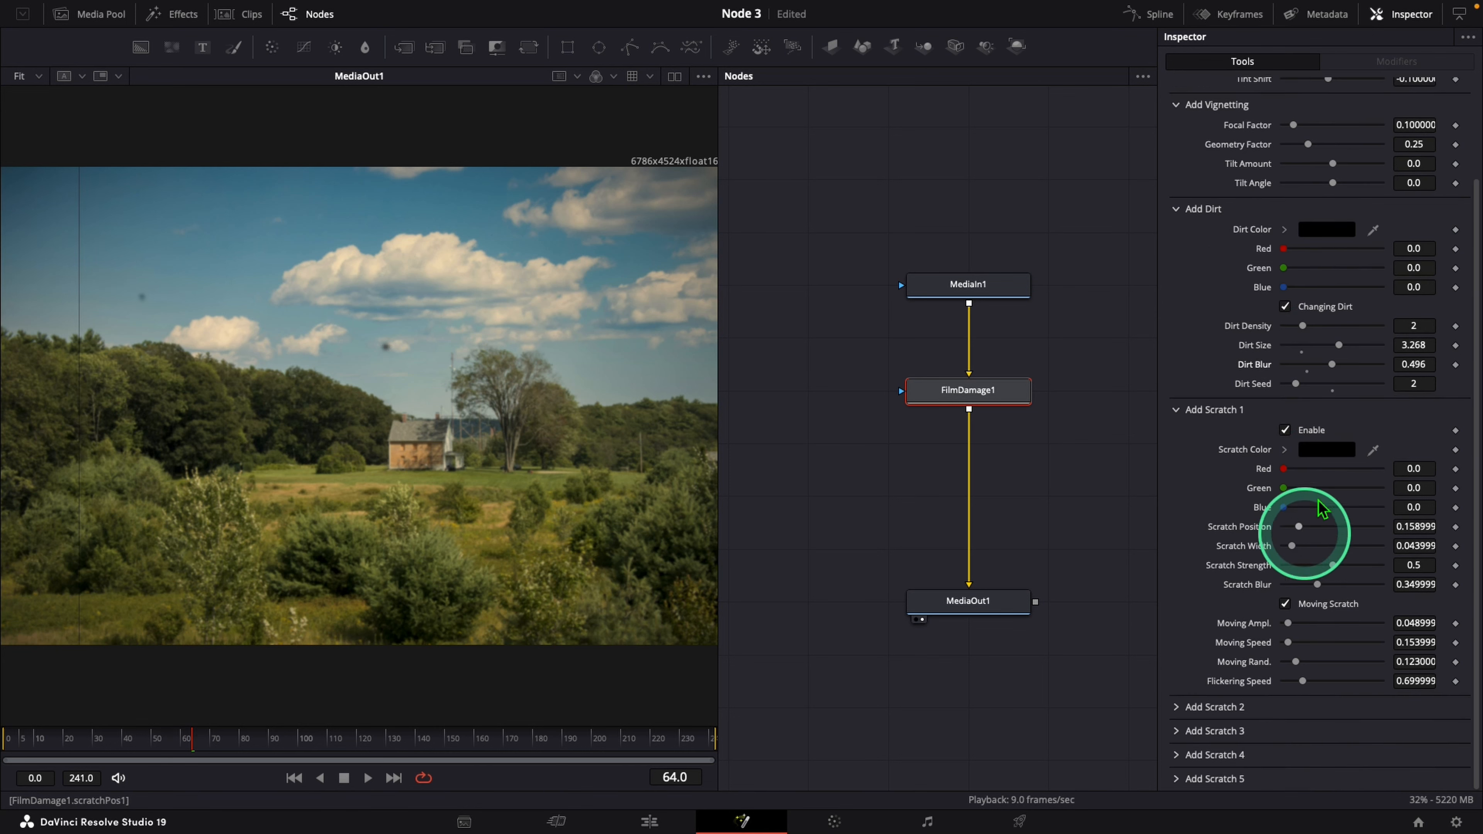